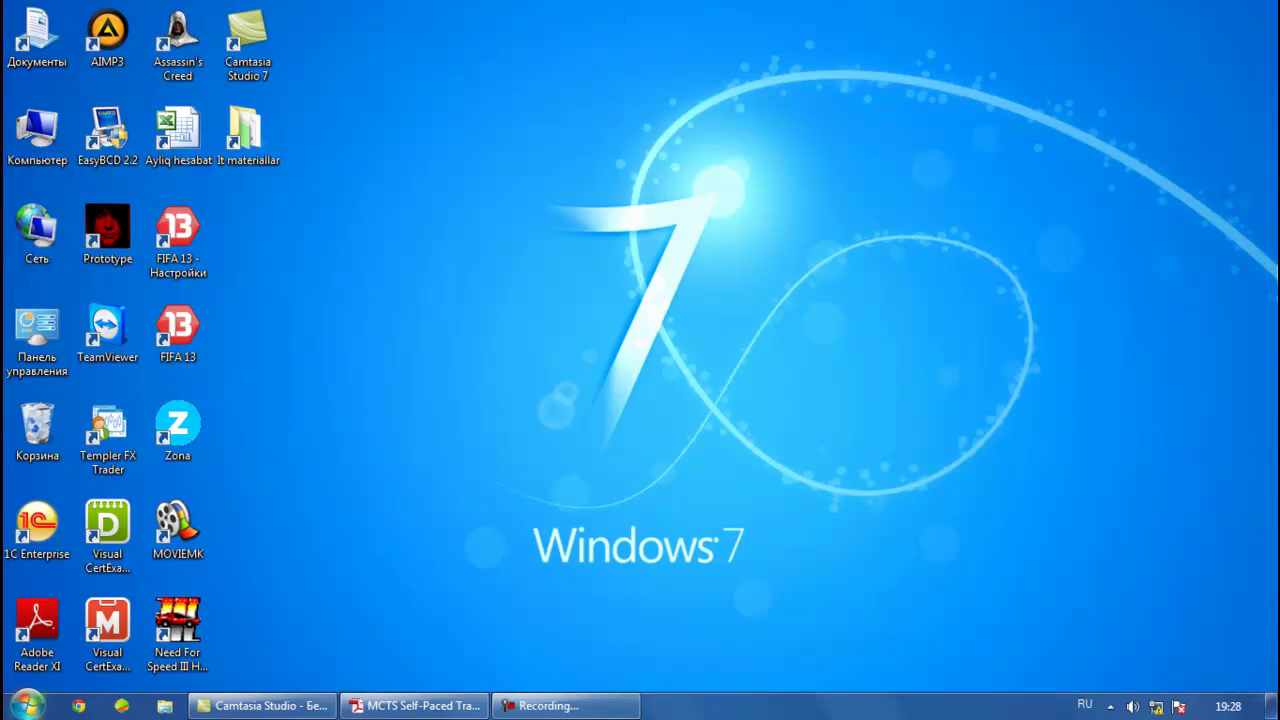
Launch Deployment Workbench from the Start menu's Microsoft Deployment Toolkit program group
{"action": "left_click", "coordinate": [28, 705]}
{"action": "left_click", "coordinate": [55, 668]}
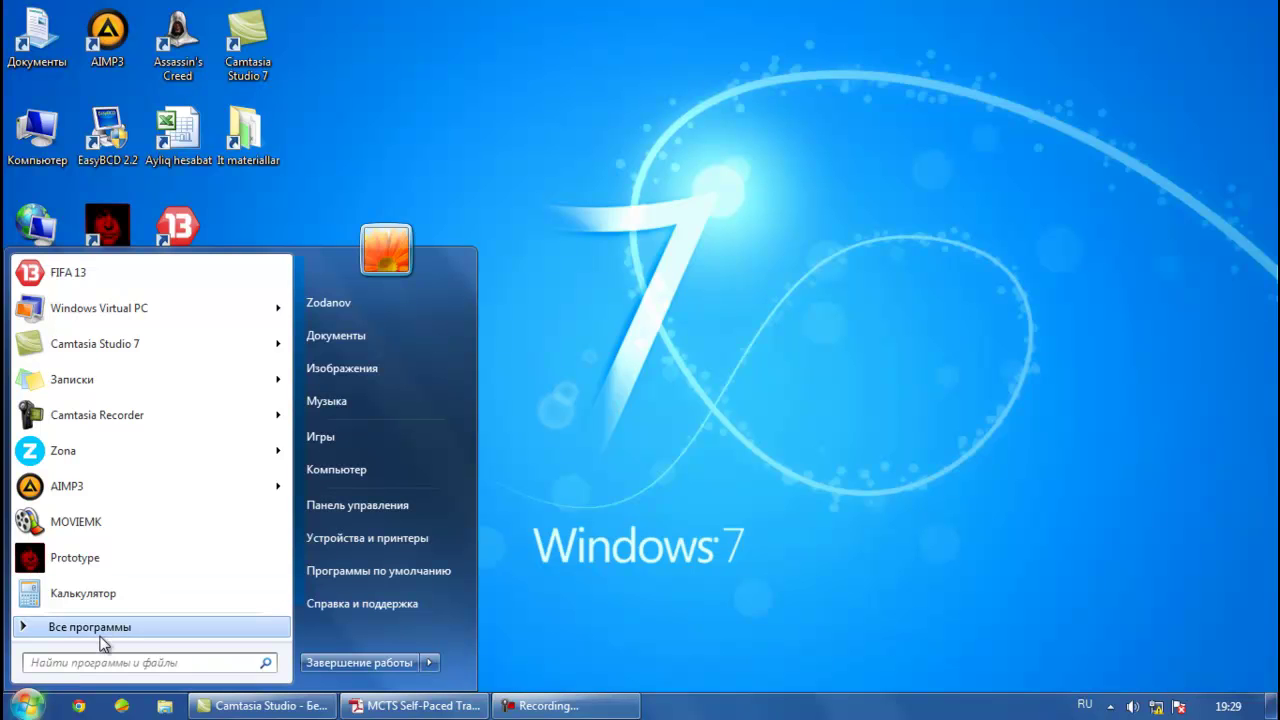
{"action": "left_click", "coordinate": [90, 627]}
{"action": "scroll", "coordinate": [178, 473], "scroll_direction": "down", "scroll_amount": 2}
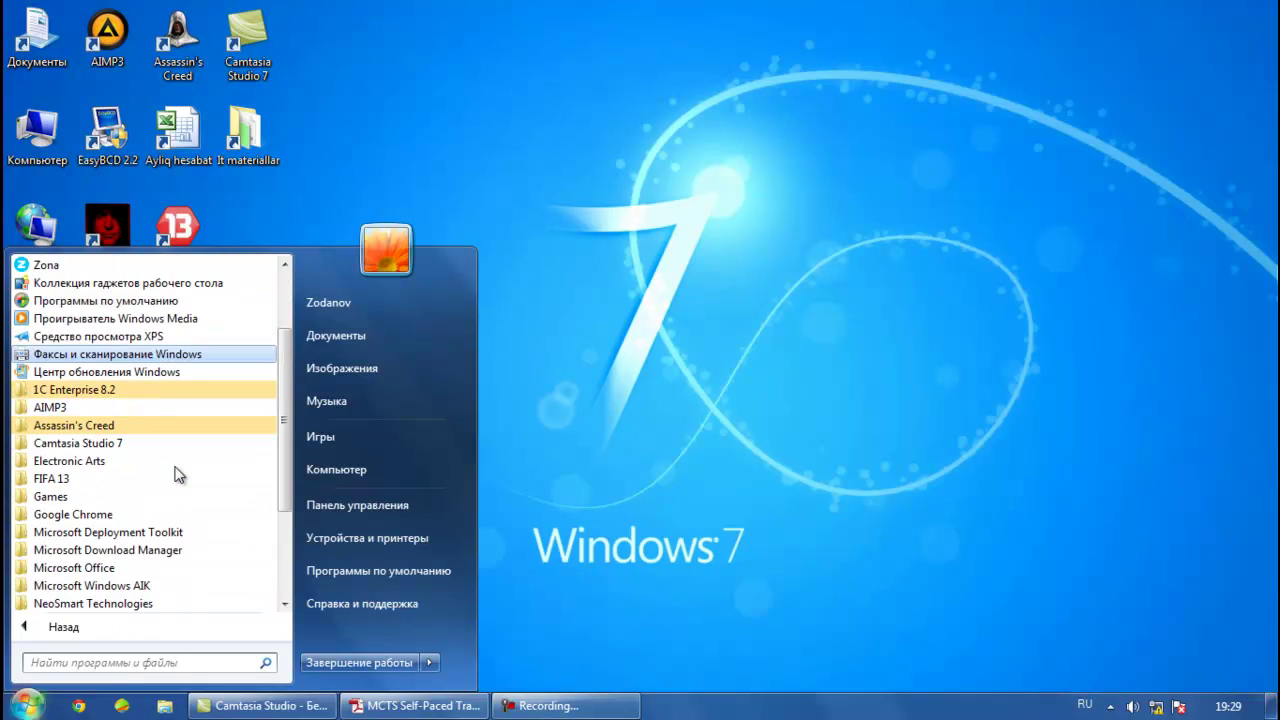
{"action": "scroll", "coordinate": [178, 473], "scroll_direction": "down", "scroll_amount": 1}
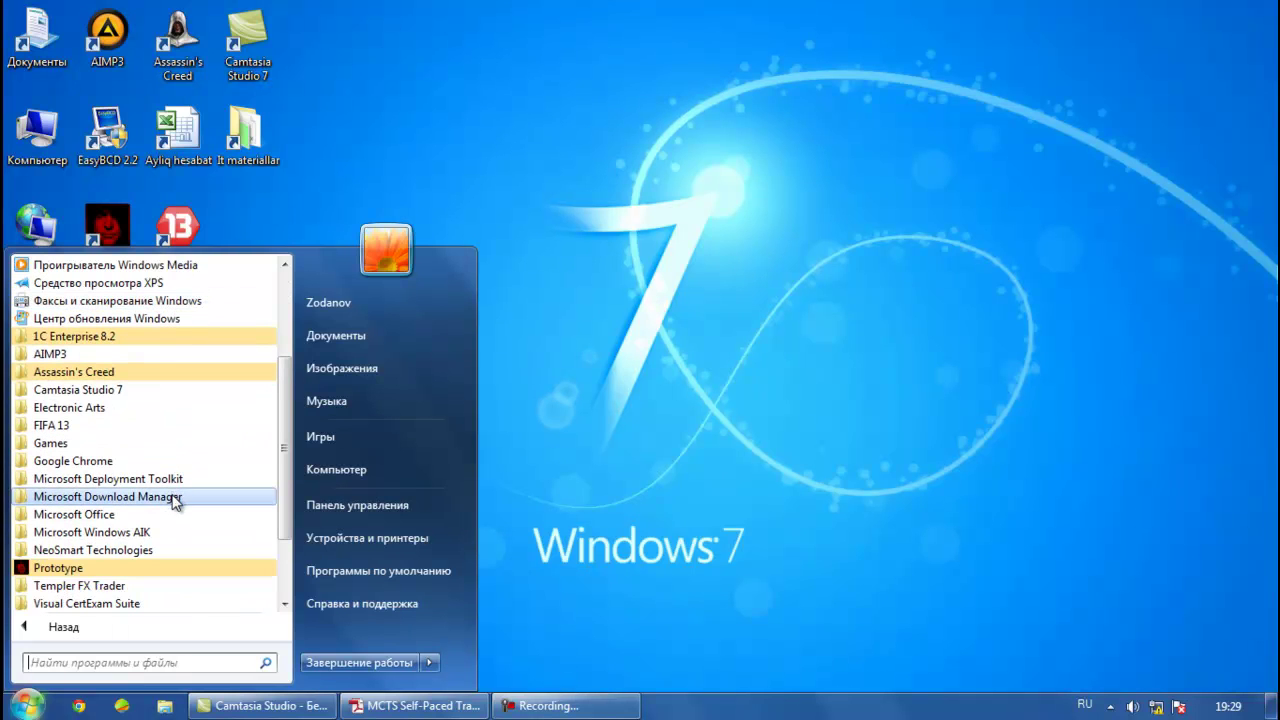
{"action": "left_click", "coordinate": [116, 482]}
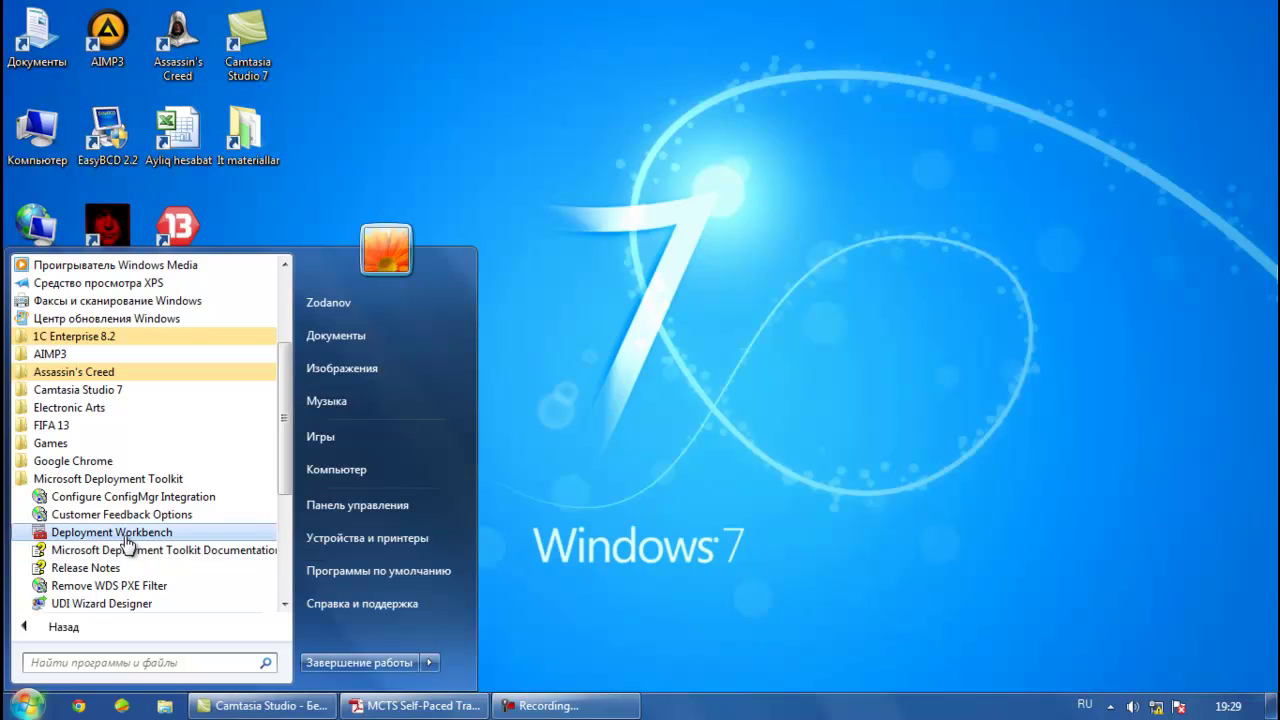
{"action": "left_click", "coordinate": [127, 542]}
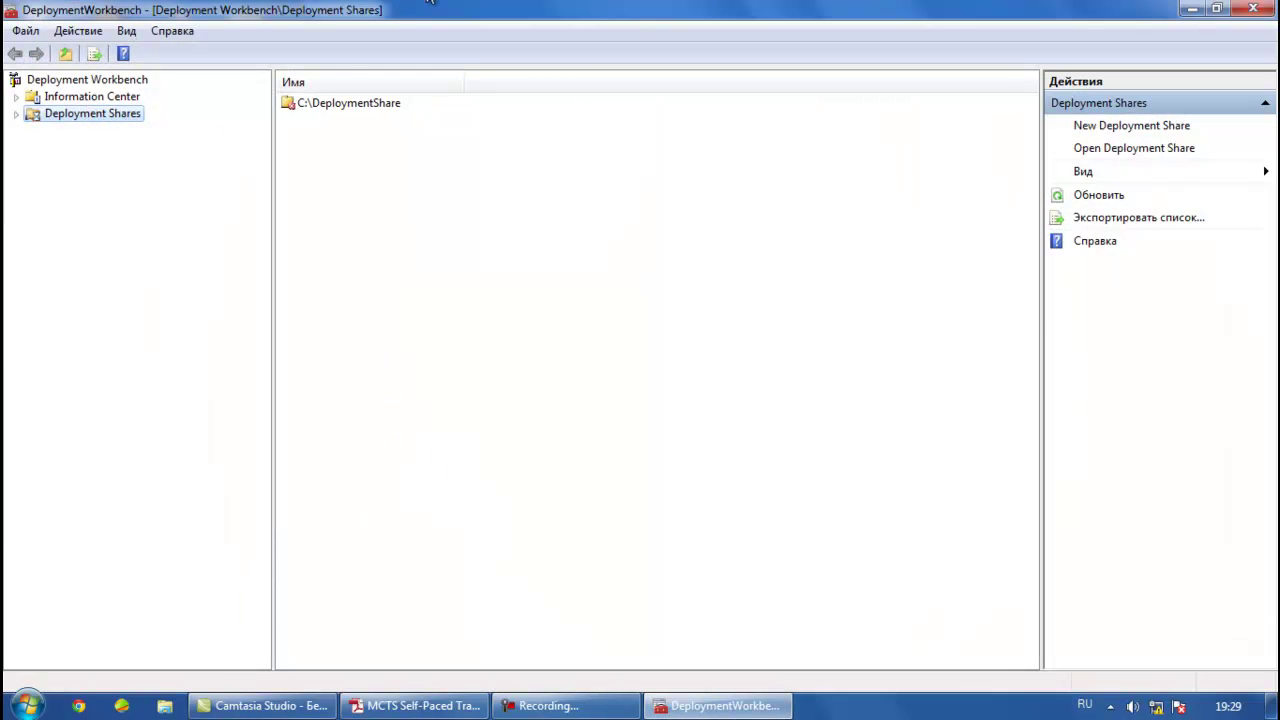
Remove the old C:\DeploymentShare and open the New Deployment Share Wizard
{"action": "right_click", "coordinate": [335, 107]}
{"action": "left_click", "coordinate": [364, 113]}
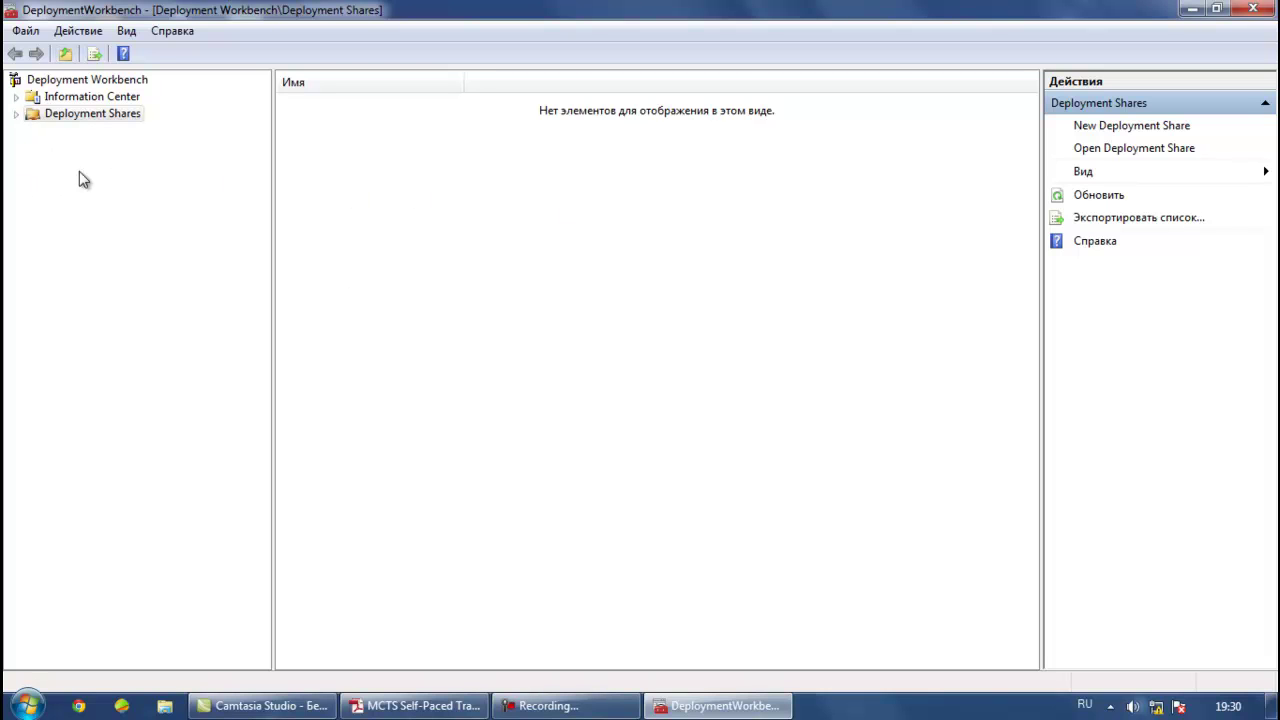
{"action": "right_click", "coordinate": [37, 116]}
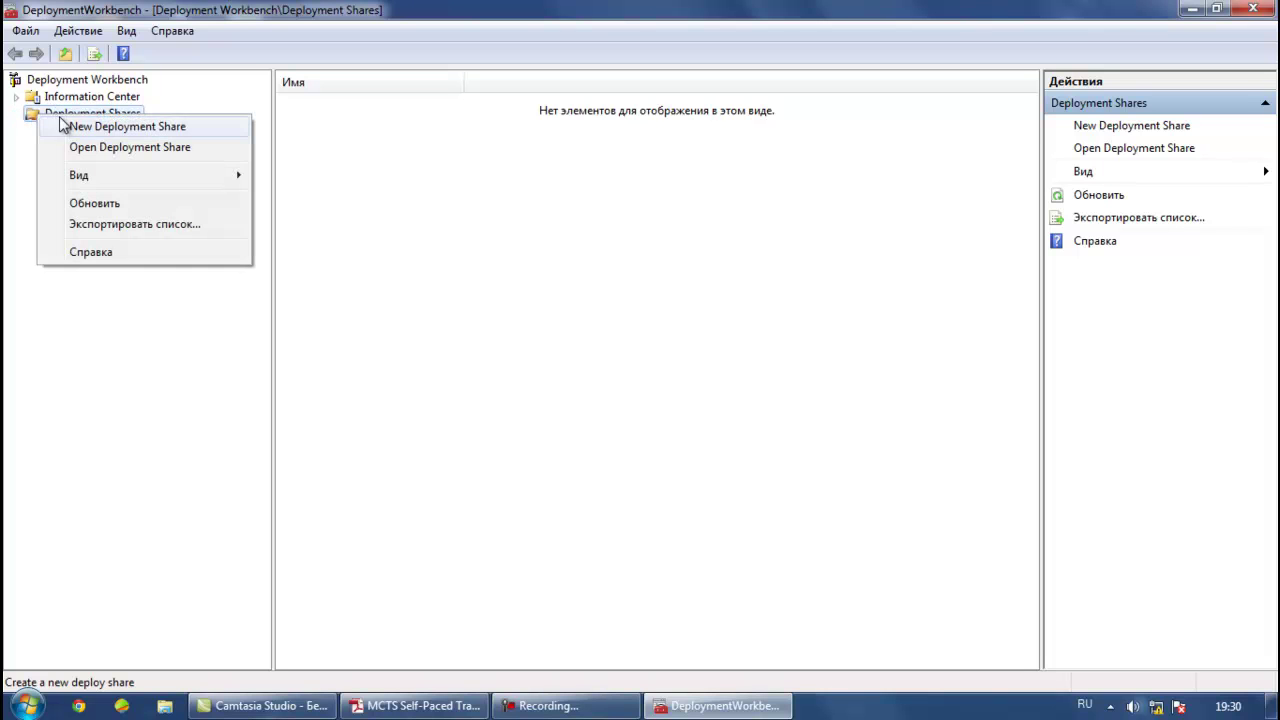
{"action": "left_click", "coordinate": [80, 125]}
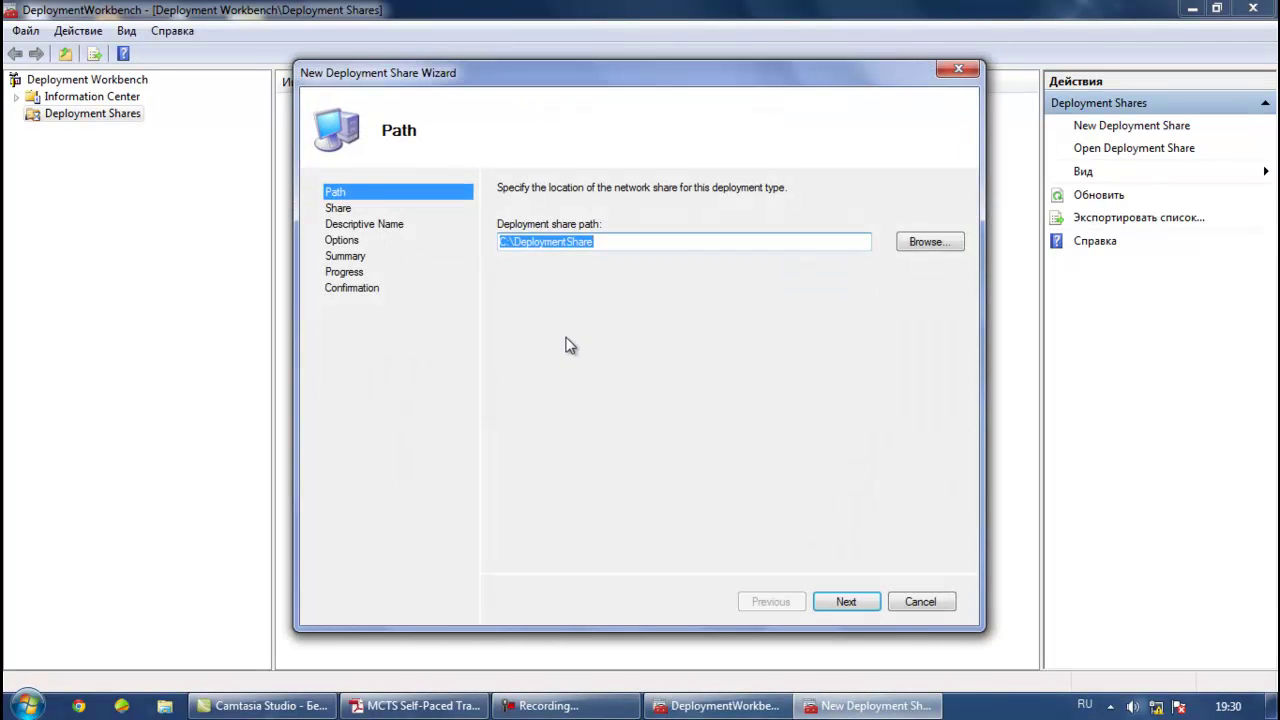
Accept path C:\DeploymentShare, share DeploymentShare$, description MDT Deployment Share and default options
{"action": "left_click", "coordinate": [914, 248]}
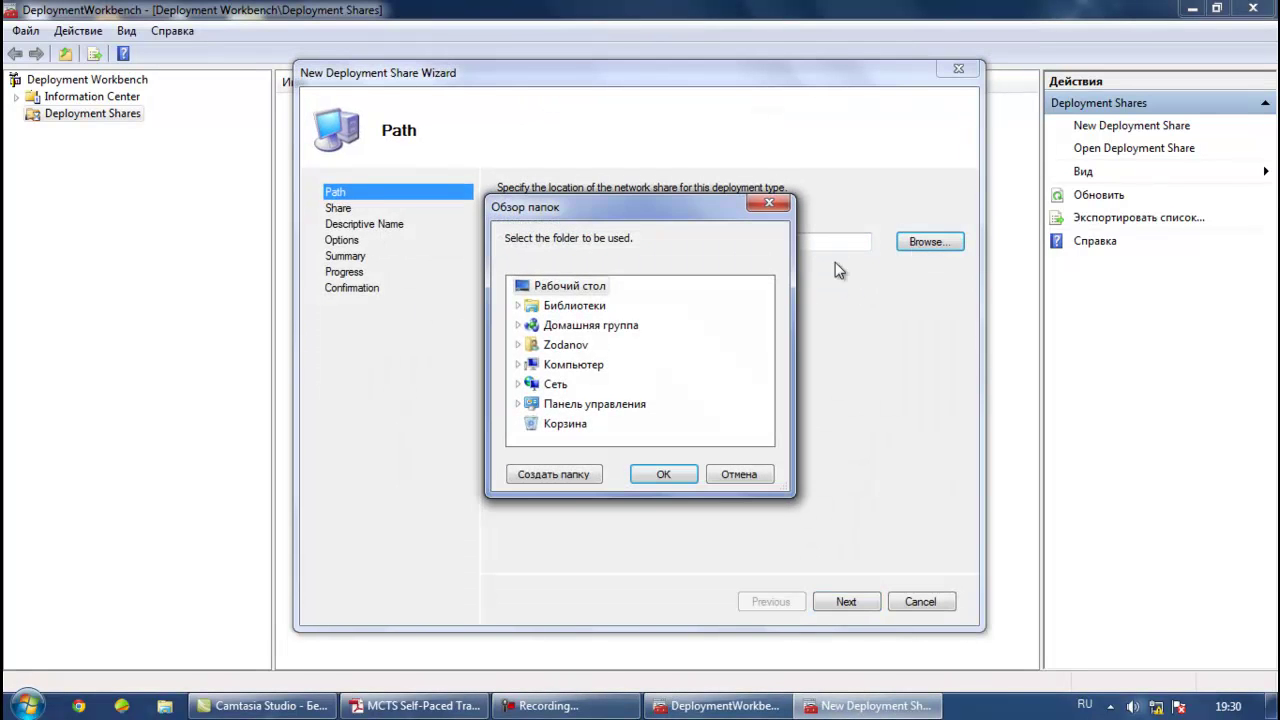
{"action": "left_click", "coordinate": [768, 208]}
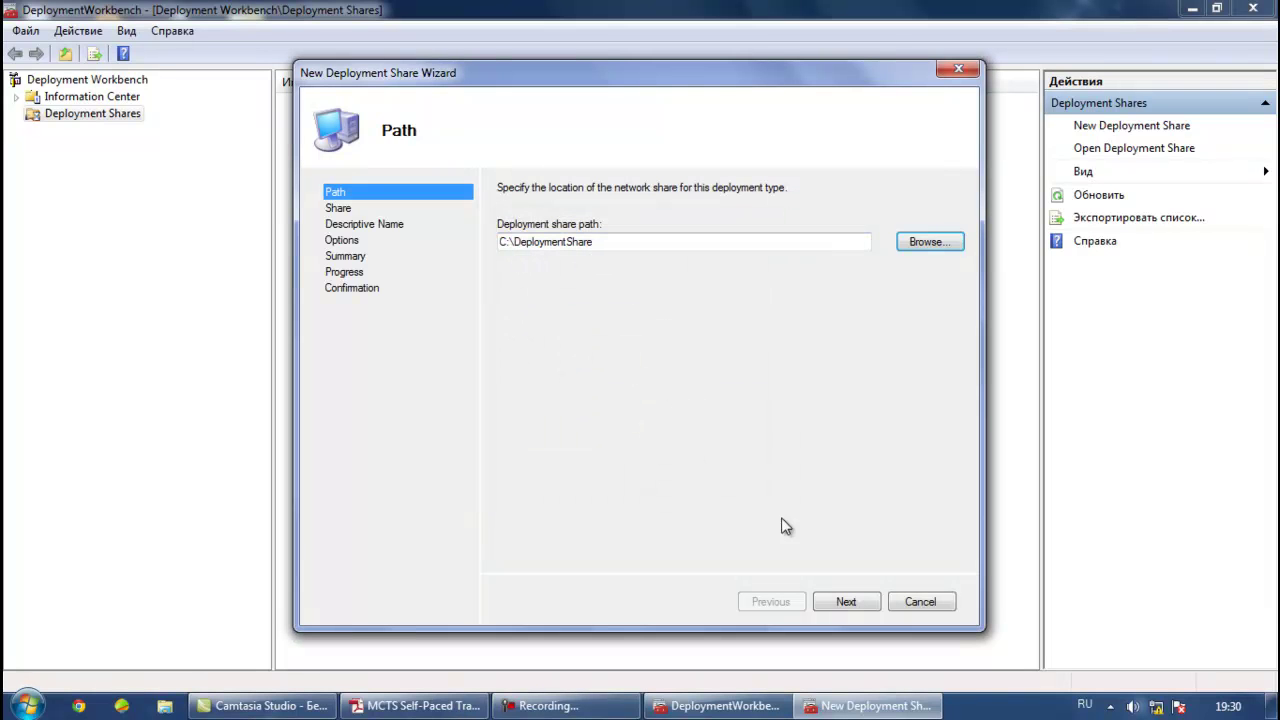
{"action": "left_click", "coordinate": [855, 600]}
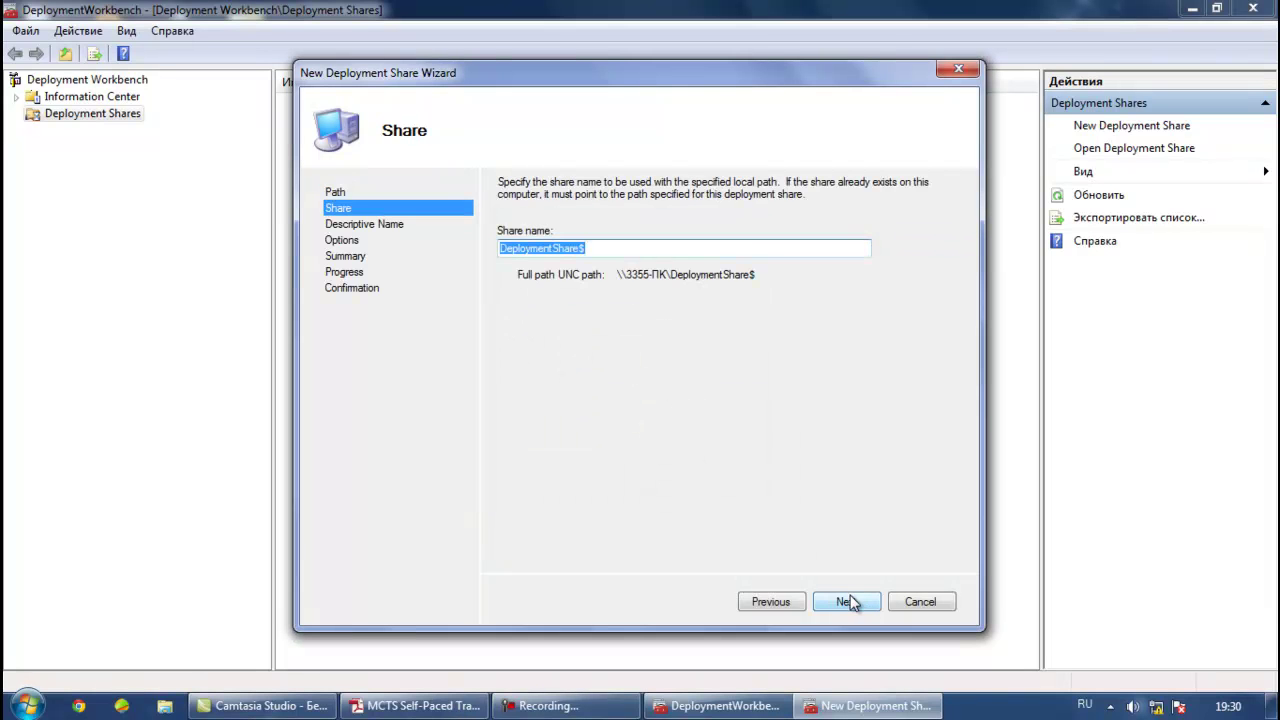
{"action": "left_click", "coordinate": [853, 610]}
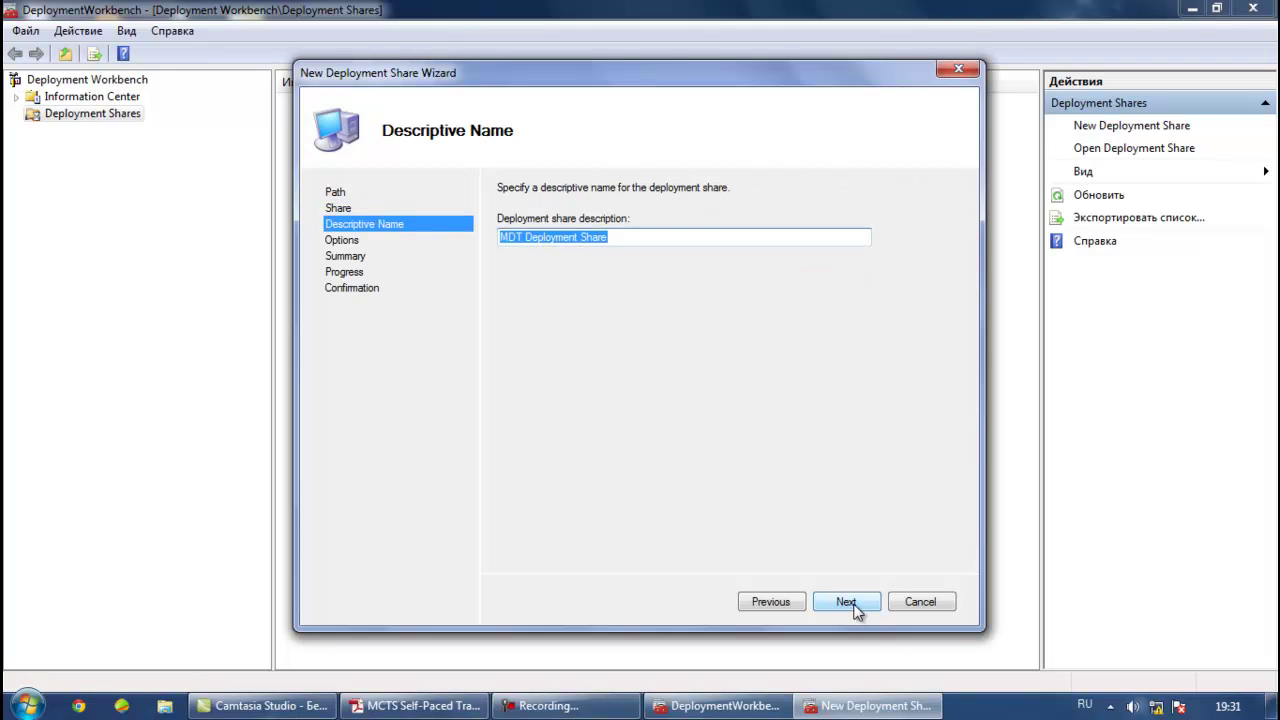
{"action": "left_click", "coordinate": [852, 606]}
{"action": "left_click", "coordinate": [855, 606]}
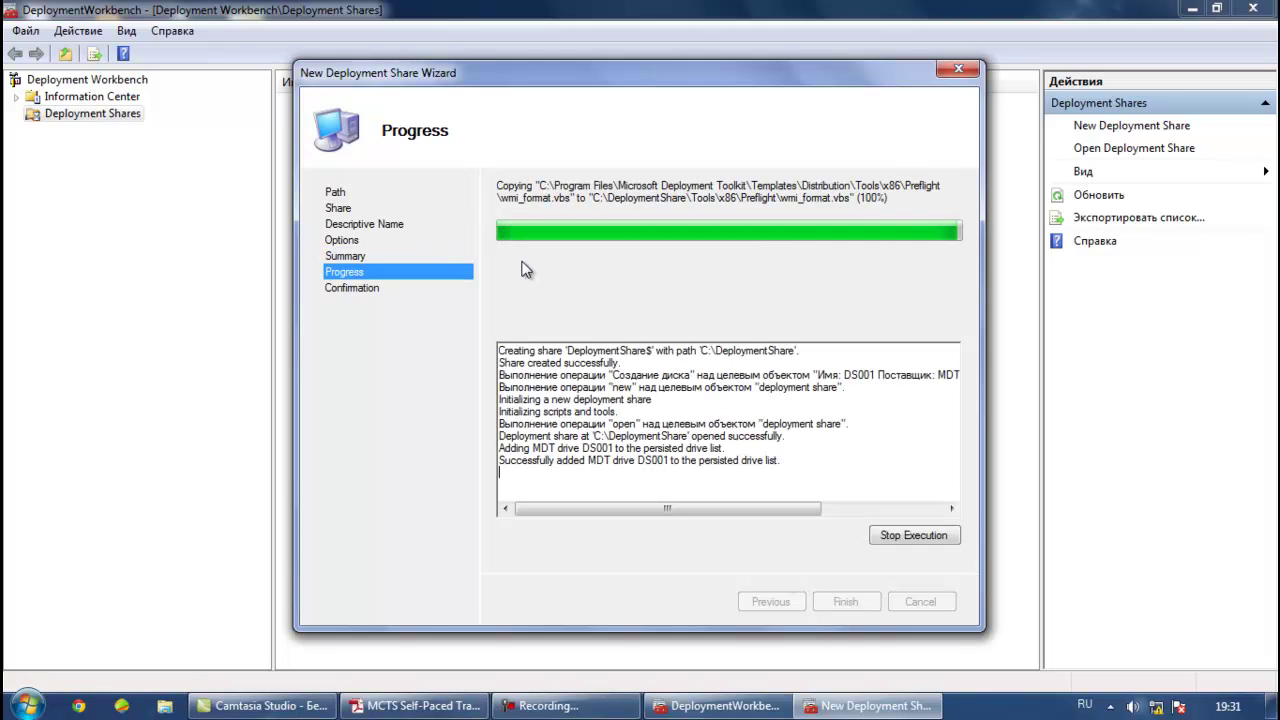
{"action": "left_click", "coordinate": [855, 613]}
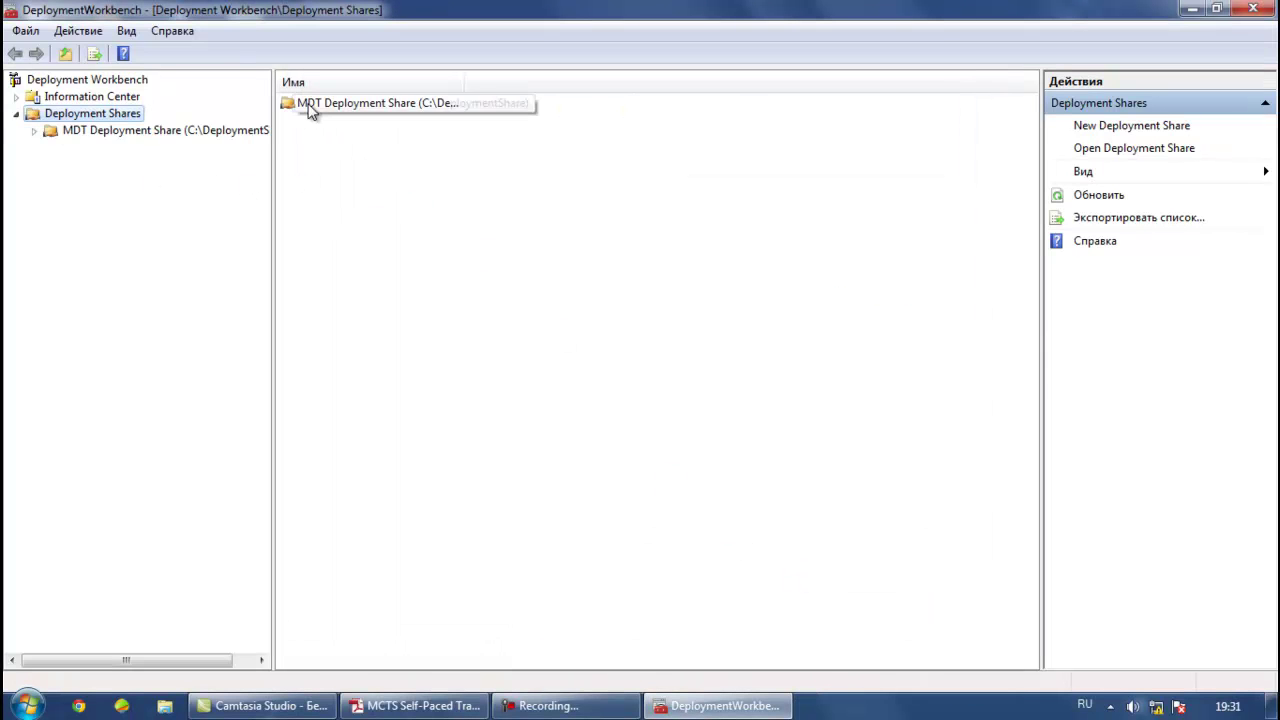
Expand the MDT Deployment Share tree to show its Operating Systems folder
{"action": "left_click", "coordinate": [303, 104]}
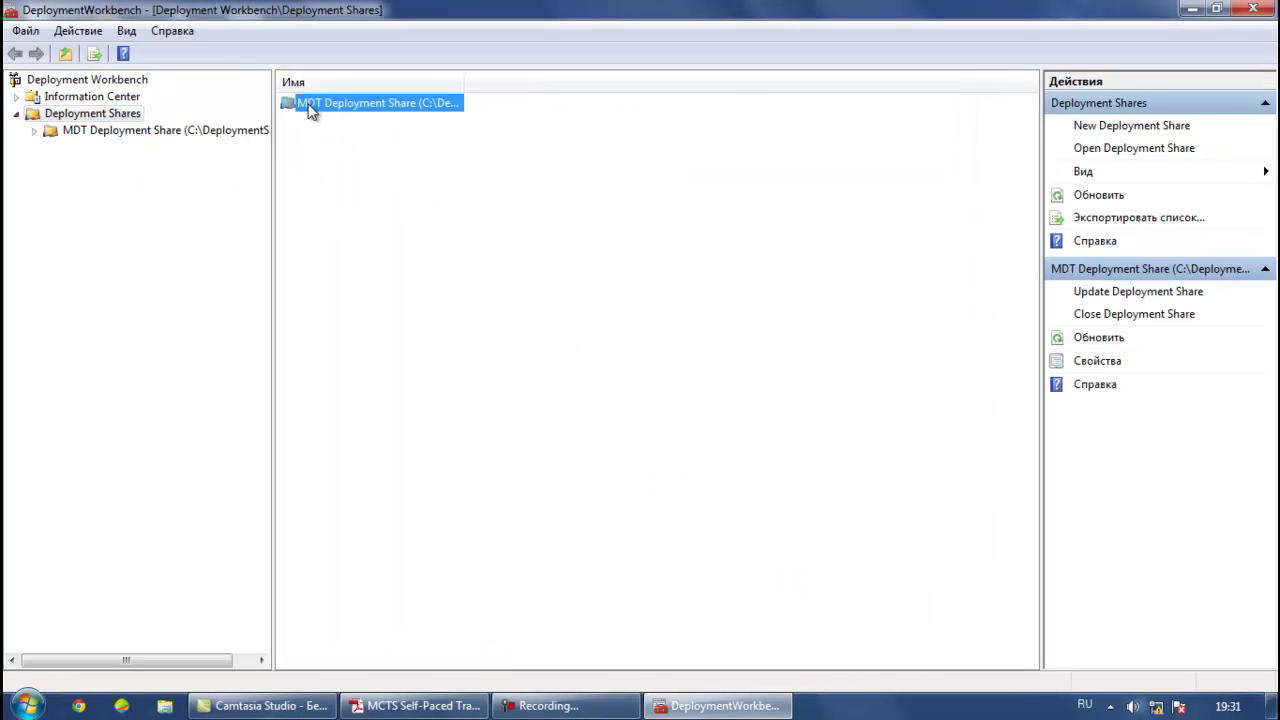
{"action": "left_click", "coordinate": [35, 132]}
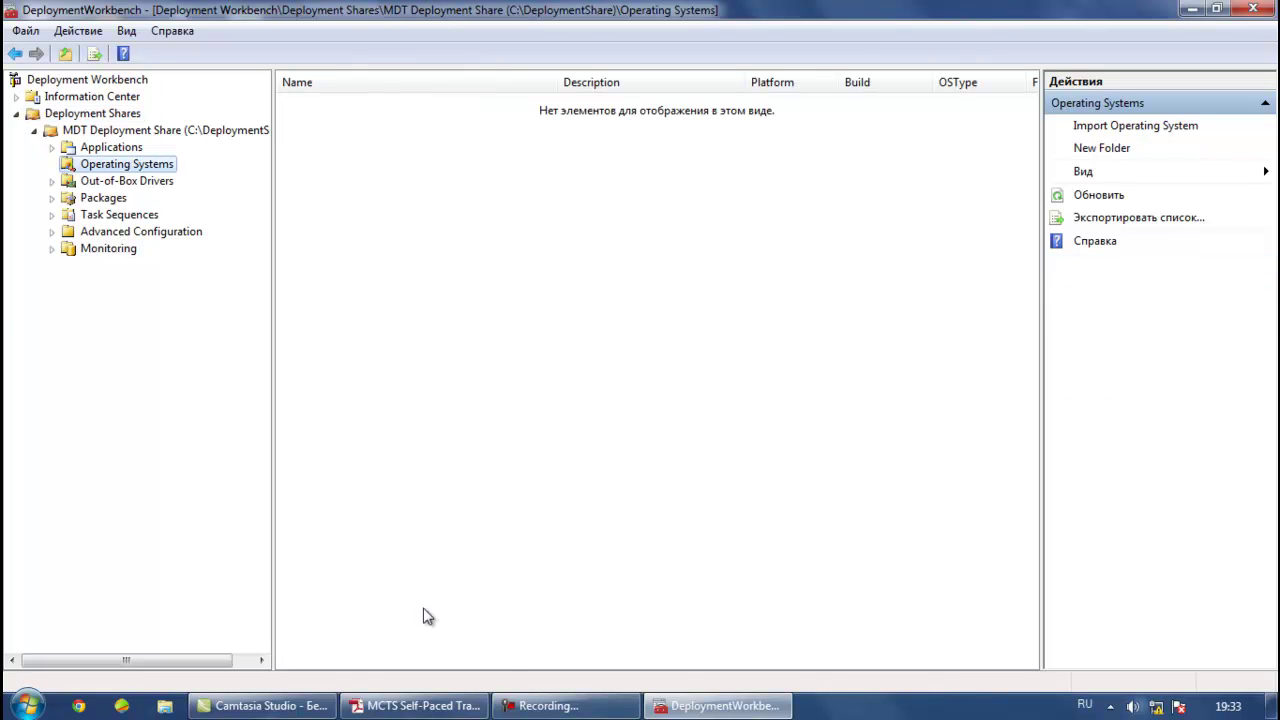
Start an Import Operating System of a custom image file and choose winx86.wim as the source
{"action": "right_click", "coordinate": [88, 169]}
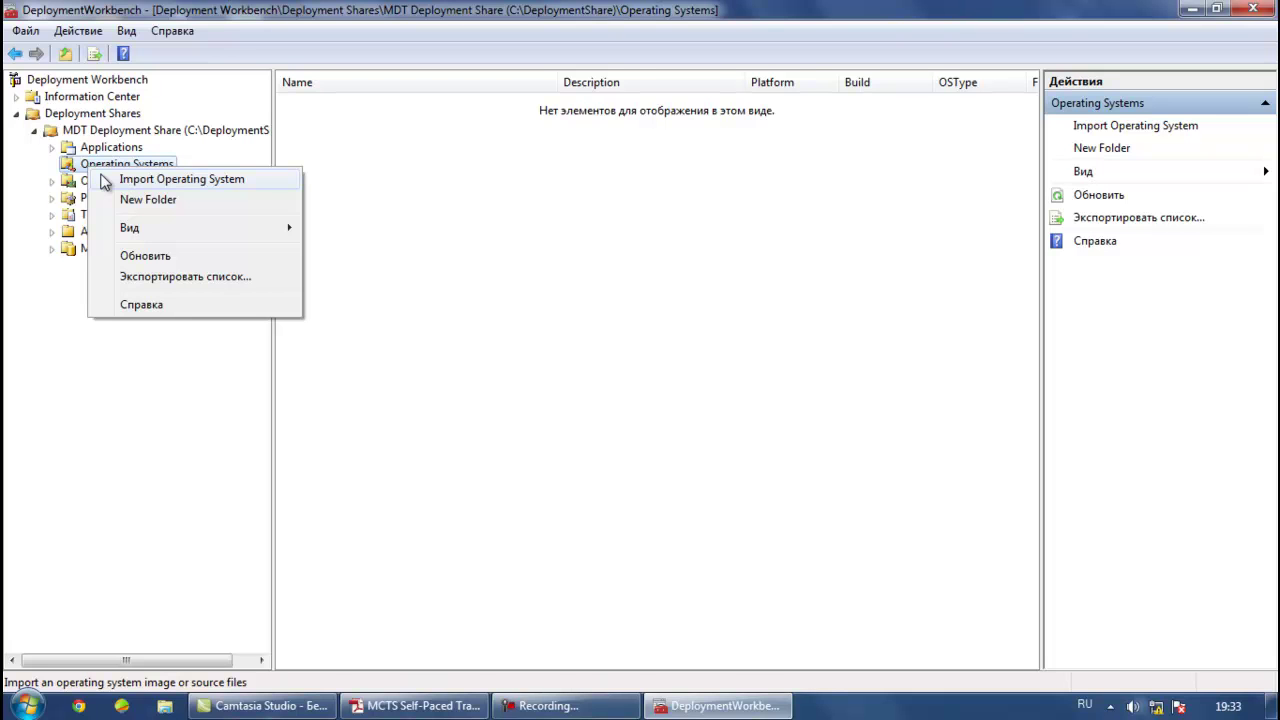
{"action": "left_click", "coordinate": [105, 184]}
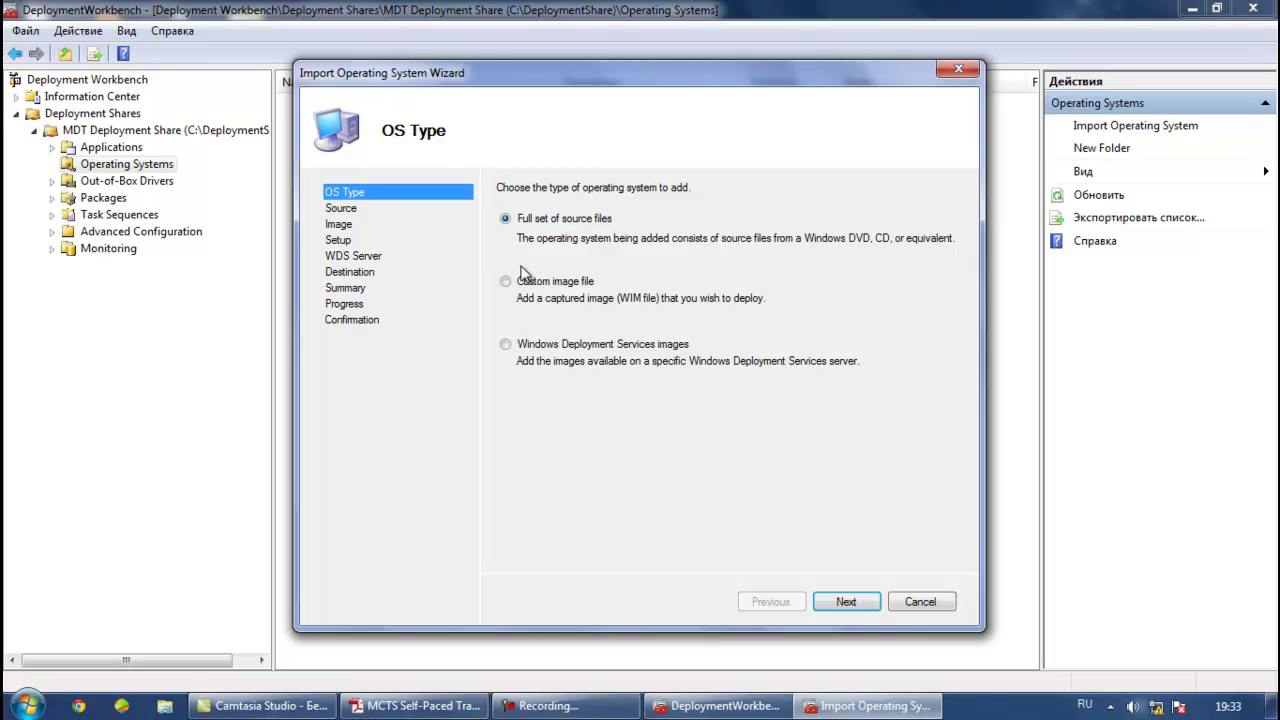
{"action": "left_click", "coordinate": [515, 281]}
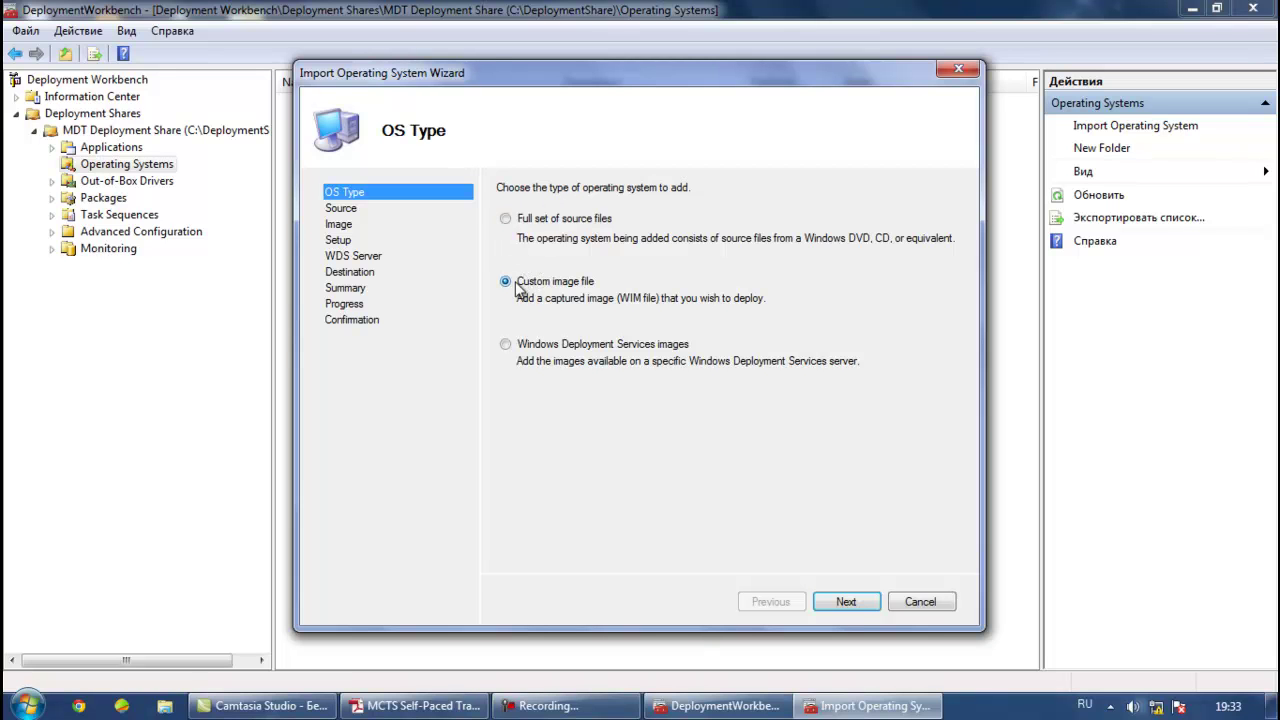
{"action": "left_click", "coordinate": [847, 601]}
{"action": "left_click", "coordinate": [939, 239]}
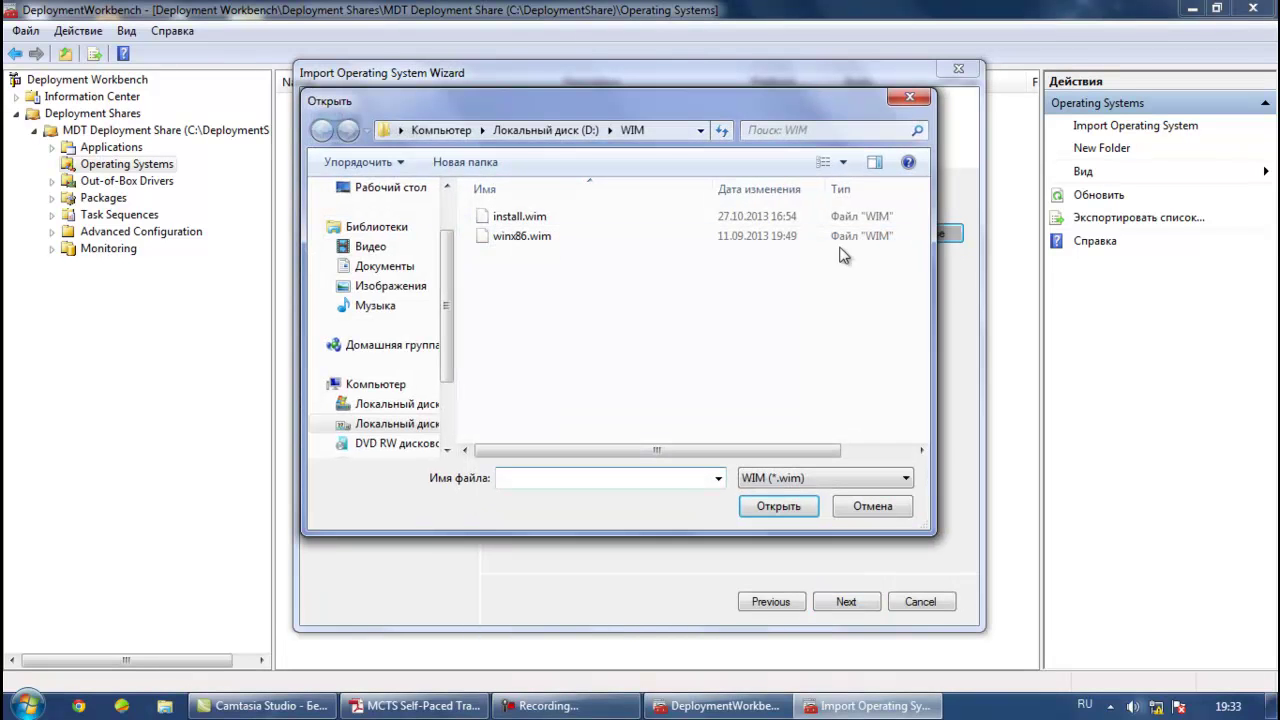
{"action": "left_click", "coordinate": [558, 240]}
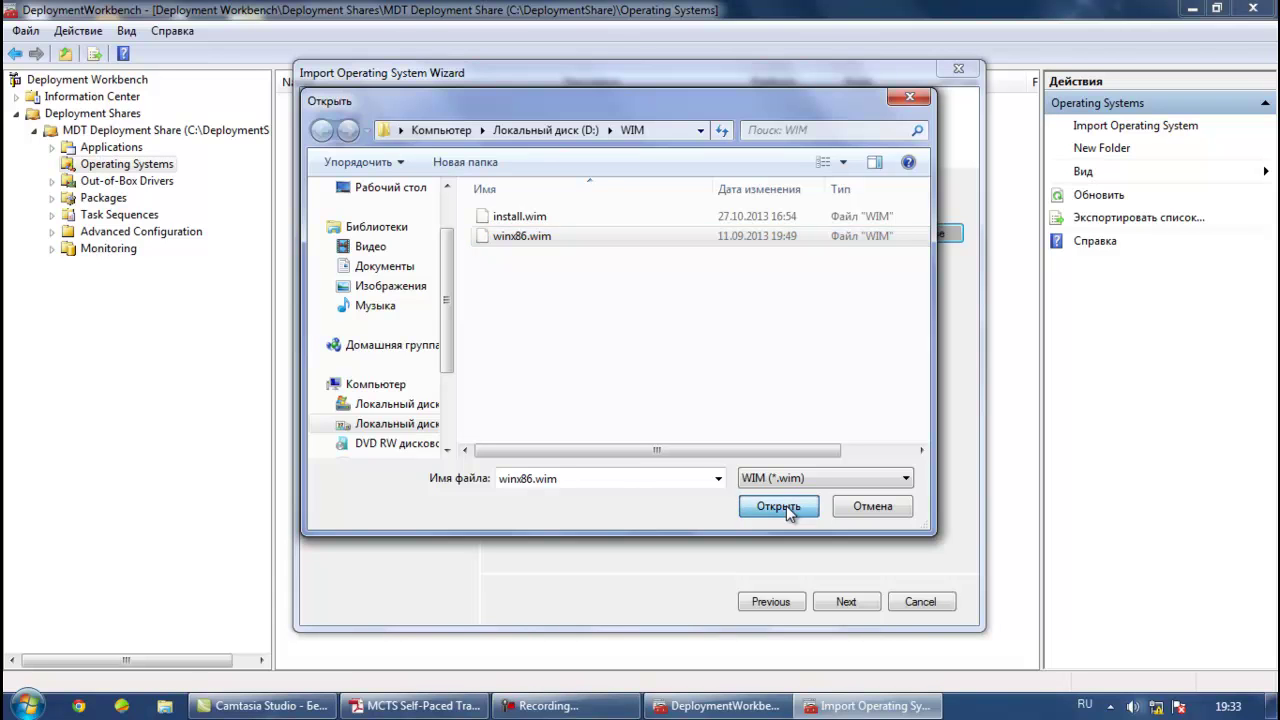
{"action": "left_click", "coordinate": [786, 508]}
Skip setup files, keep destination folder winx86, and run the import to completion
{"action": "left_click", "coordinate": [838, 605]}
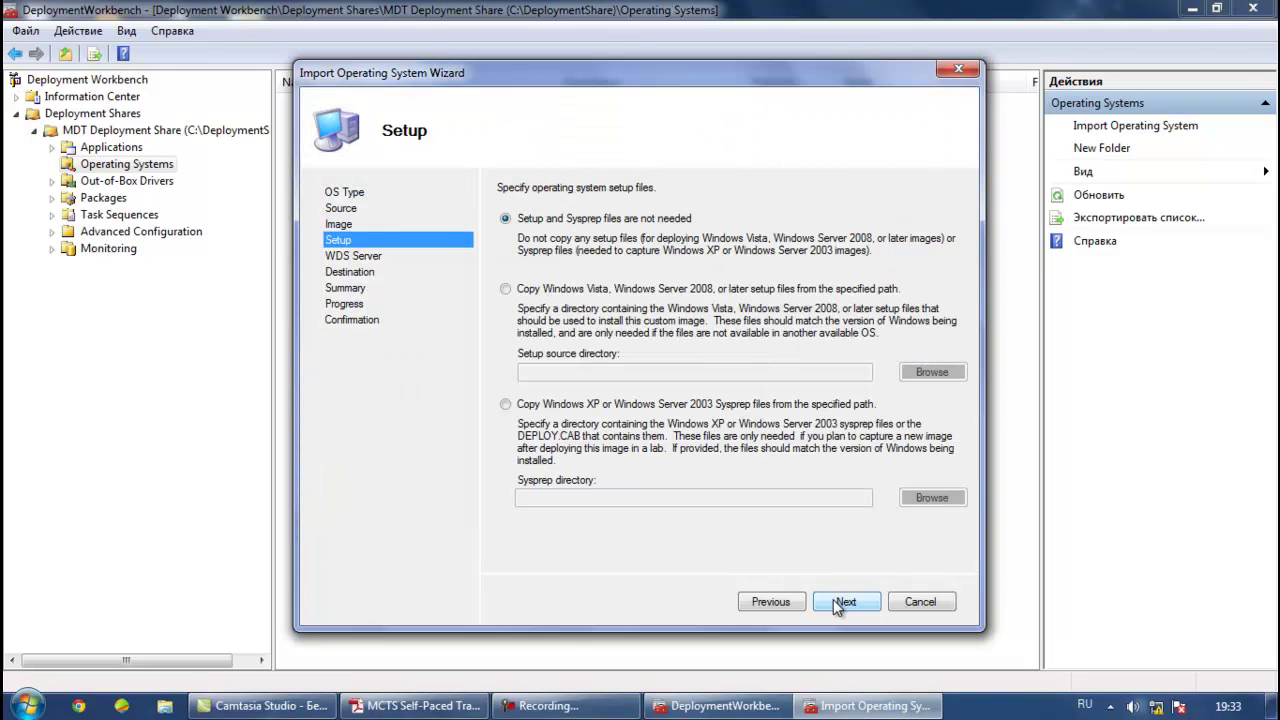
{"action": "left_click", "coordinate": [838, 604]}
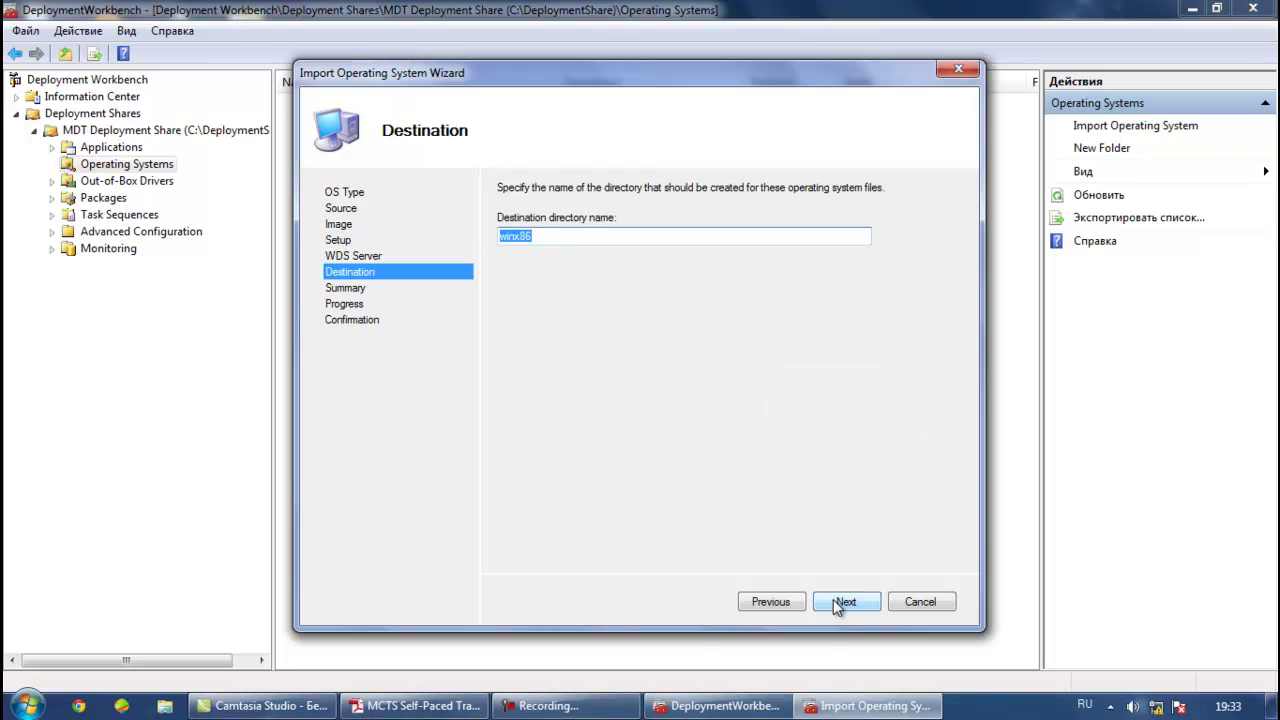
{"action": "left_click", "coordinate": [838, 605]}
{"action": "left_click", "coordinate": [838, 605]}
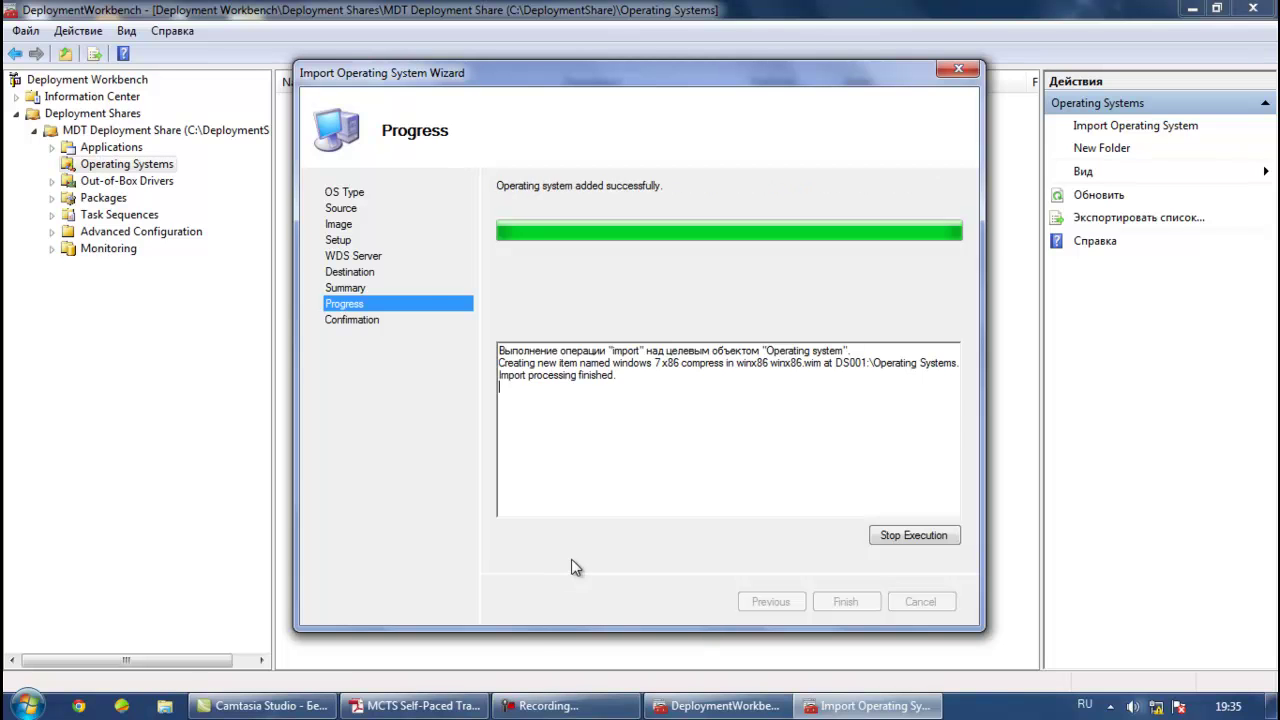
{"action": "left_click", "coordinate": [845, 602]}
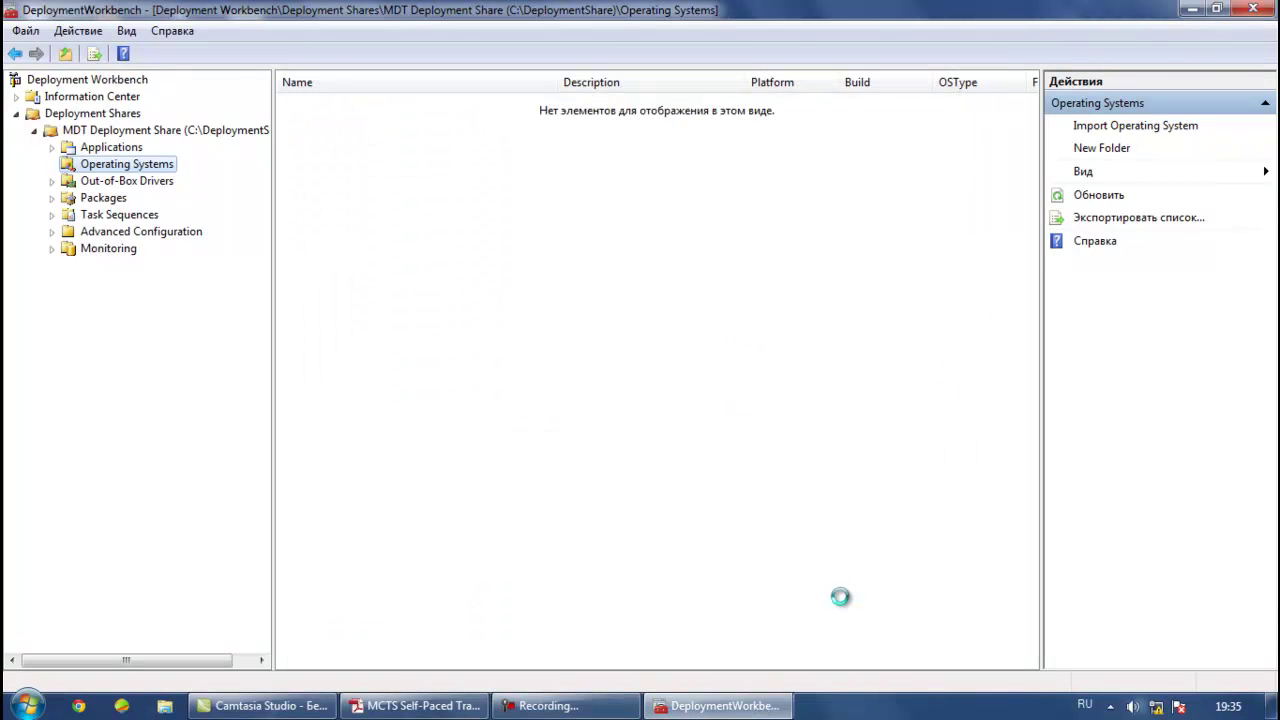
Refresh the Deployment Shares list, re-expand MDT Deployment Share and select Applications
{"action": "left_click", "coordinate": [322, 103]}
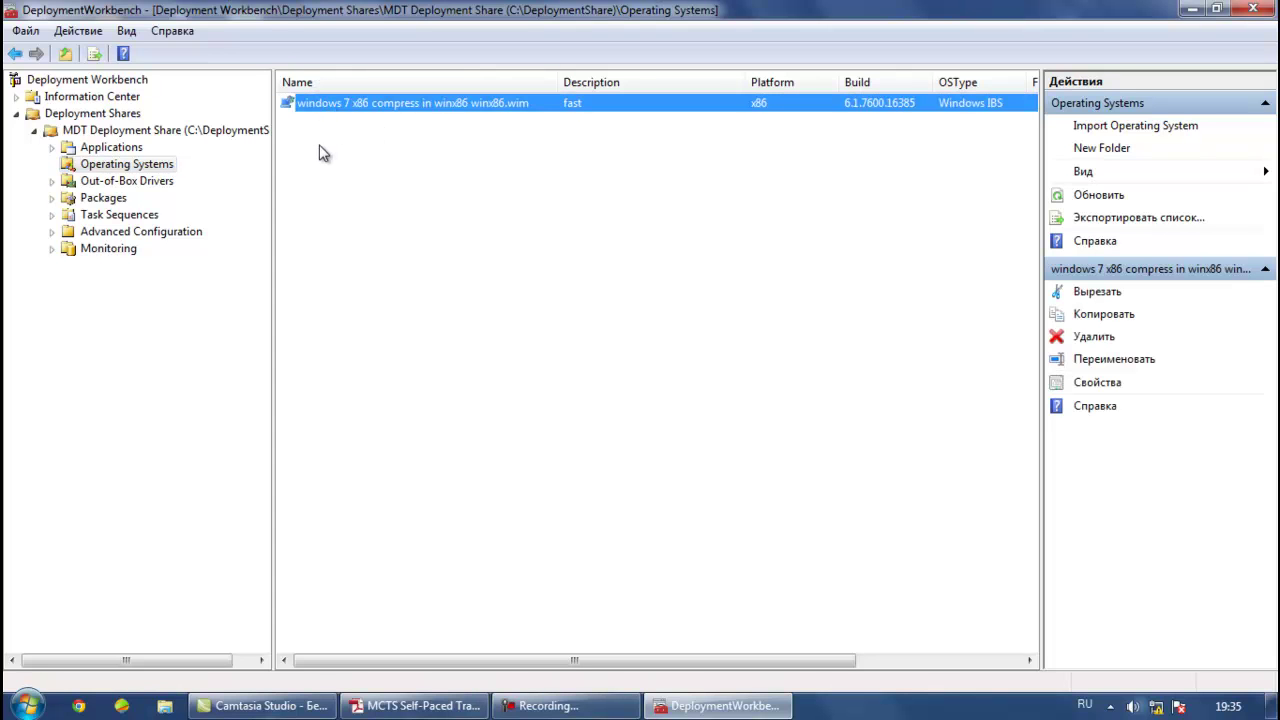
{"action": "left_click", "coordinate": [84, 31]}
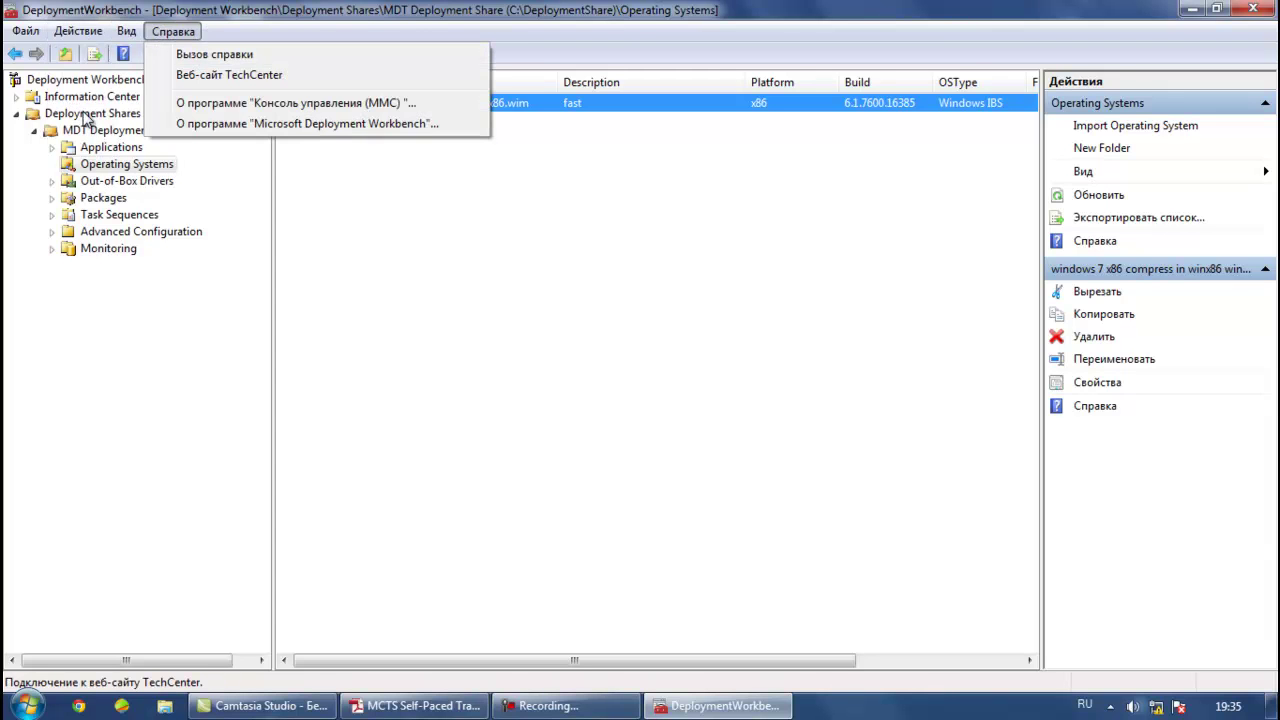
{"action": "left_click", "coordinate": [80, 113]}
{"action": "right_click", "coordinate": [83, 113]}
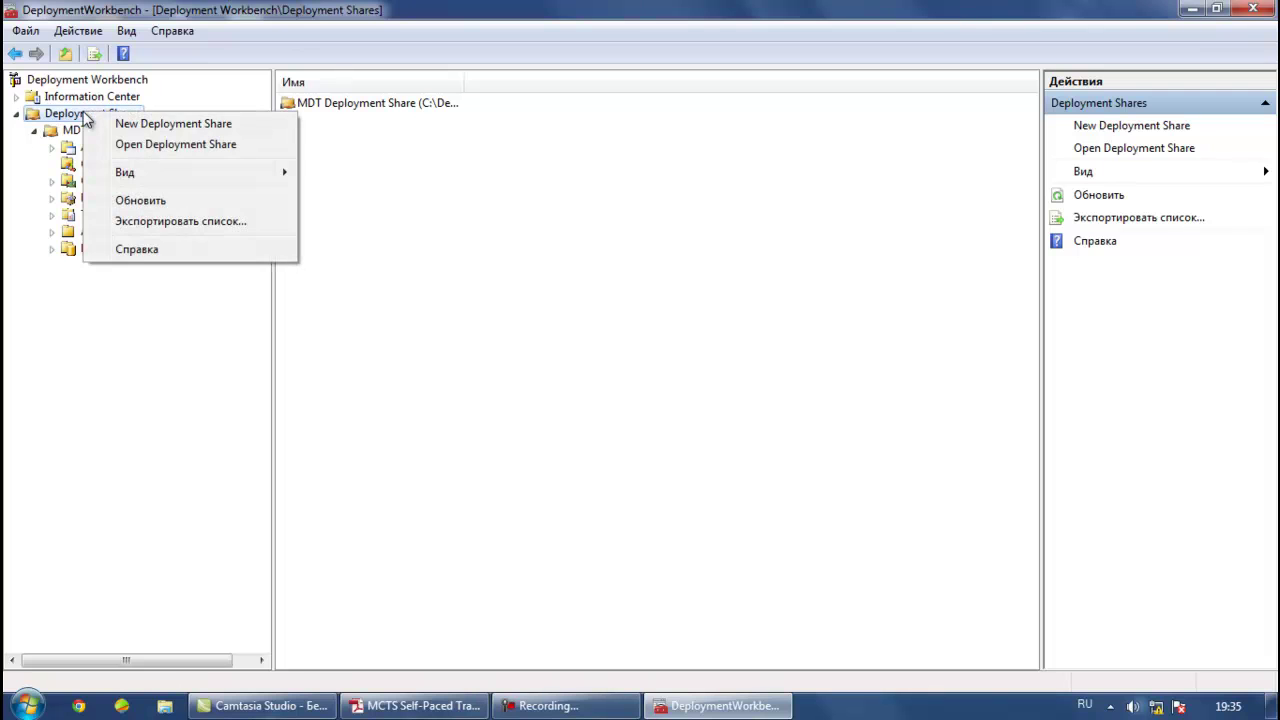
{"action": "left_click", "coordinate": [130, 200]}
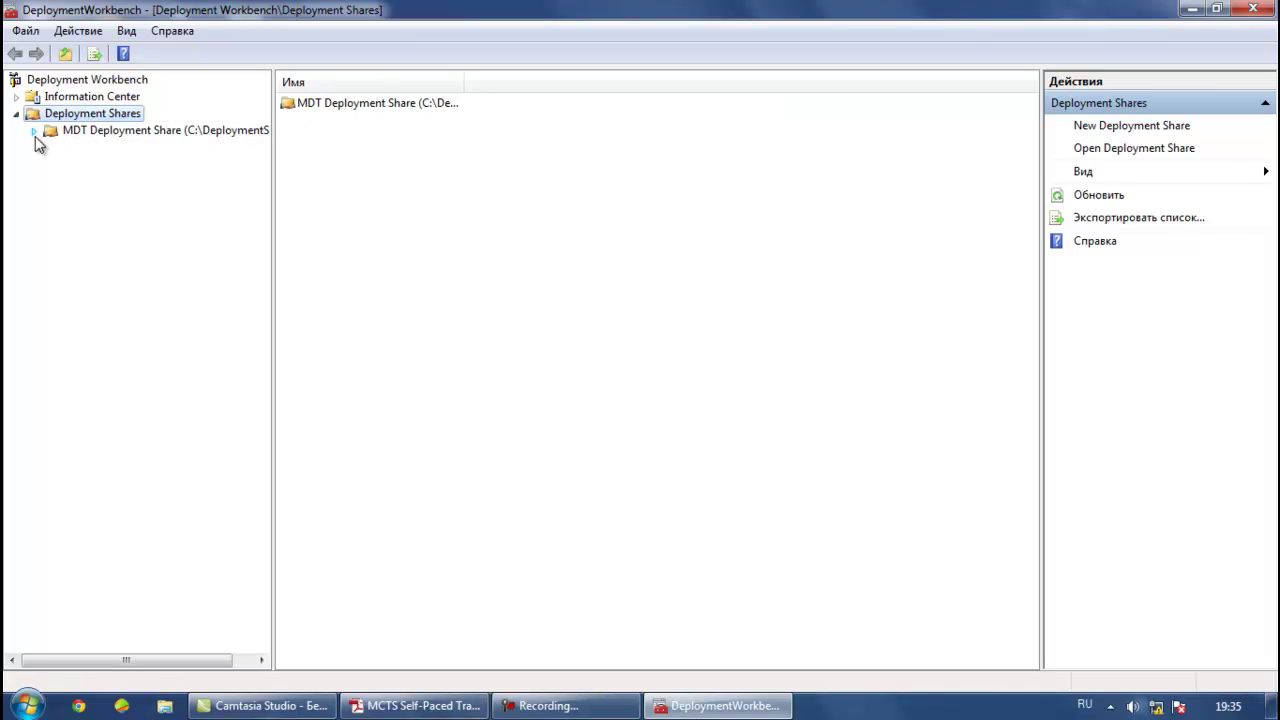
{"action": "left_click", "coordinate": [35, 133]}
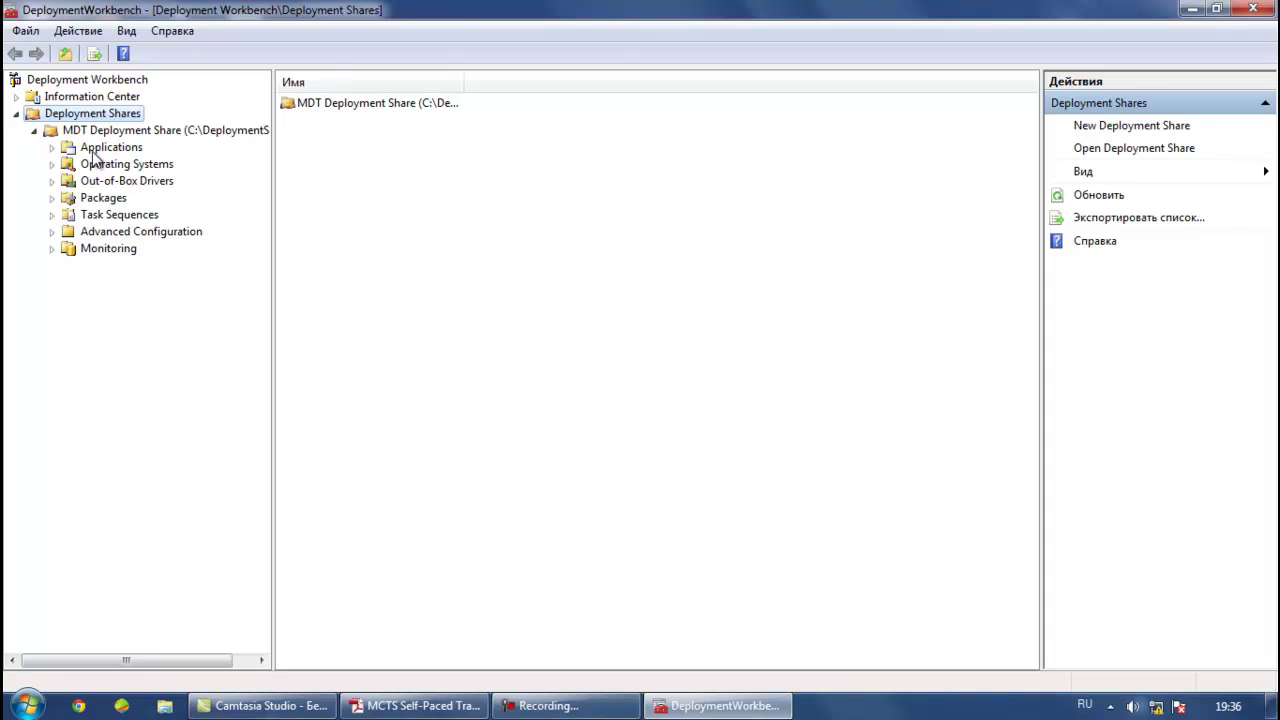
{"action": "left_click", "coordinate": [111, 147]}
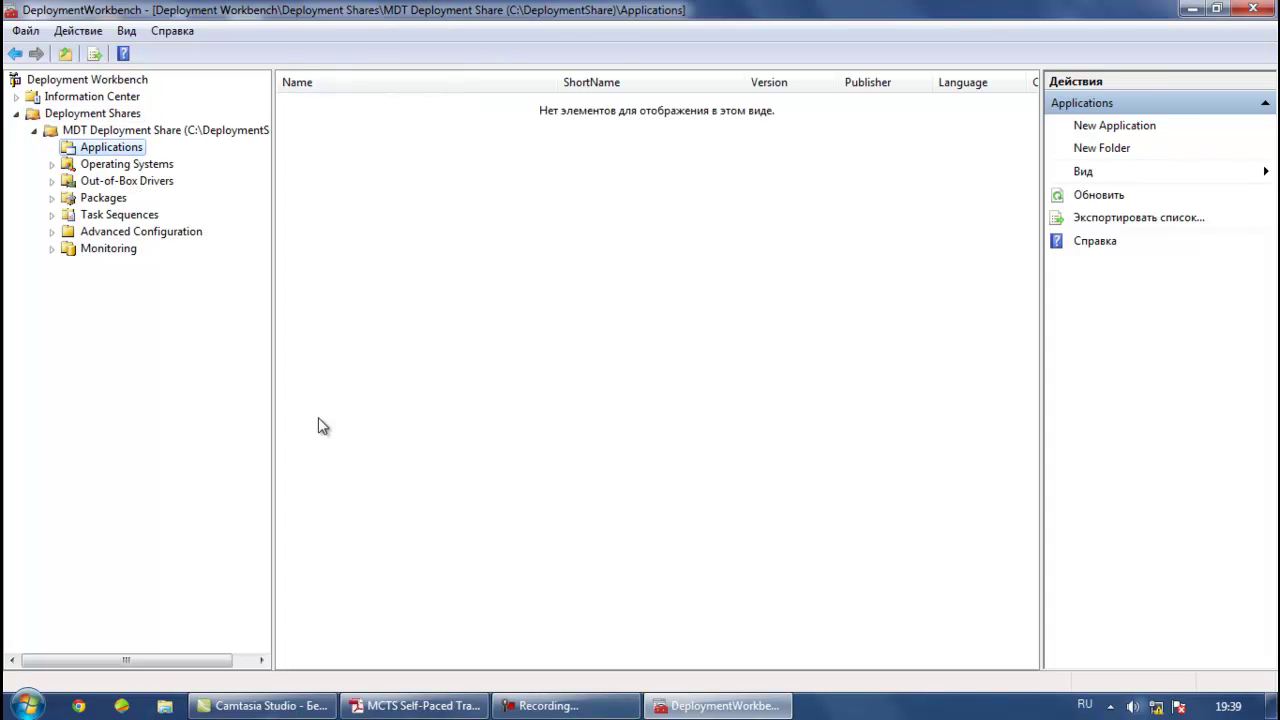
Start a new application without source files, with publisher aplication and name ap
{"action": "right_click", "coordinate": [114, 150]}
{"action": "left_click", "coordinate": [168, 164]}
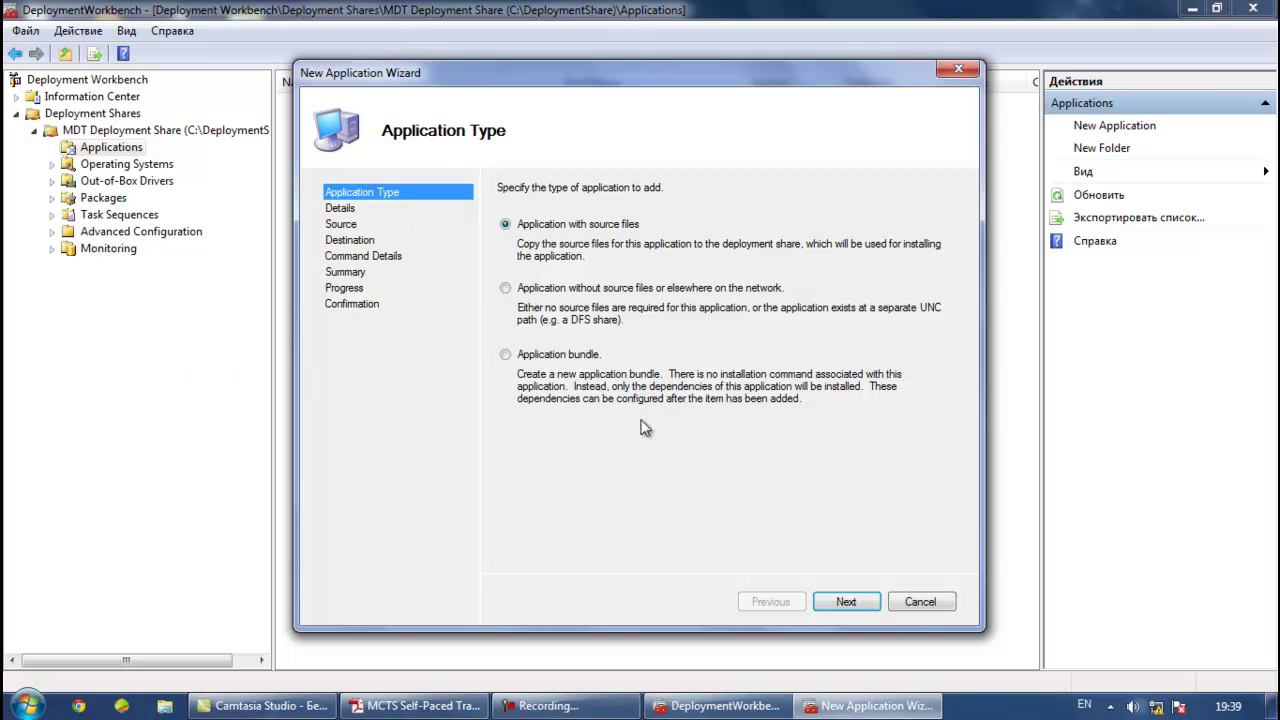
{"action": "left_click", "coordinate": [542, 290]}
{"action": "left_click", "coordinate": [846, 602]}
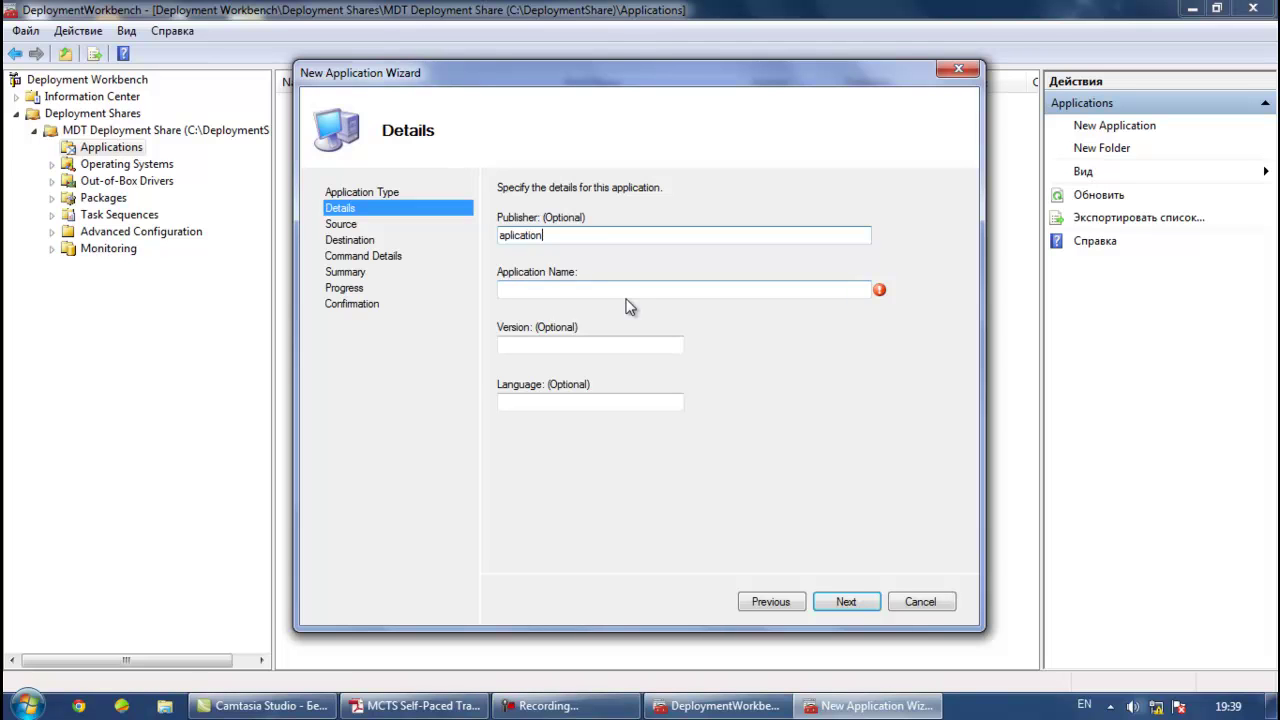
{"action": "left_click", "coordinate": [623, 289]}
{"action": "type", "text": "ap"}
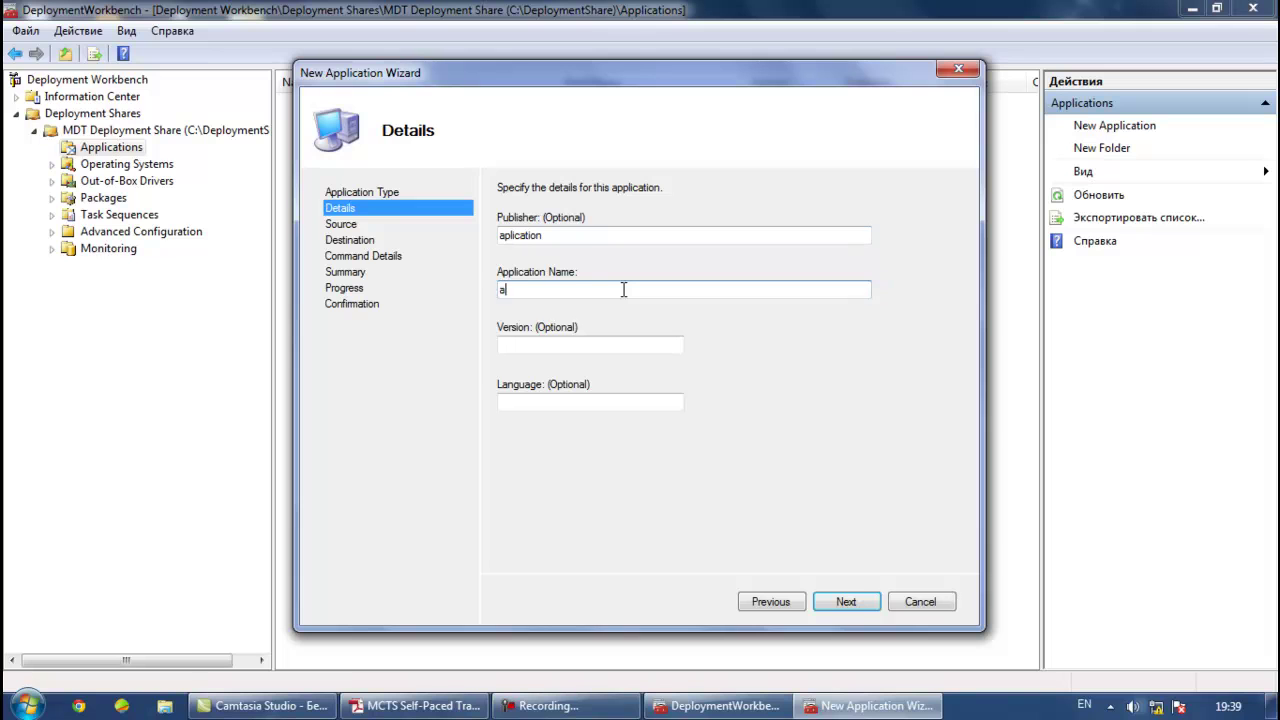
{"action": "left_click", "coordinate": [846, 602]}
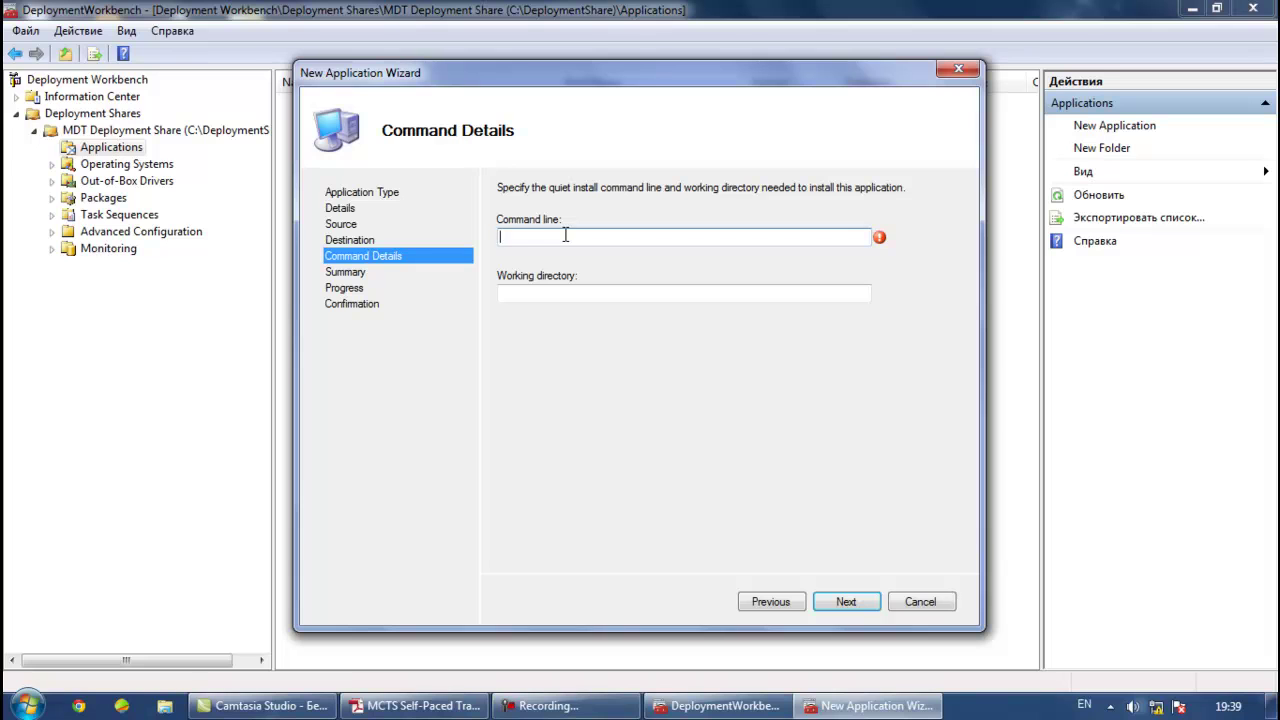
Enter command line amip3.exe, finish the wizard, and select the new 'aplication ap' entry
{"action": "type", "text": "am"}
{"action": "left_click", "coordinate": [838, 605]}
{"action": "left_click", "coordinate": [843, 602]}
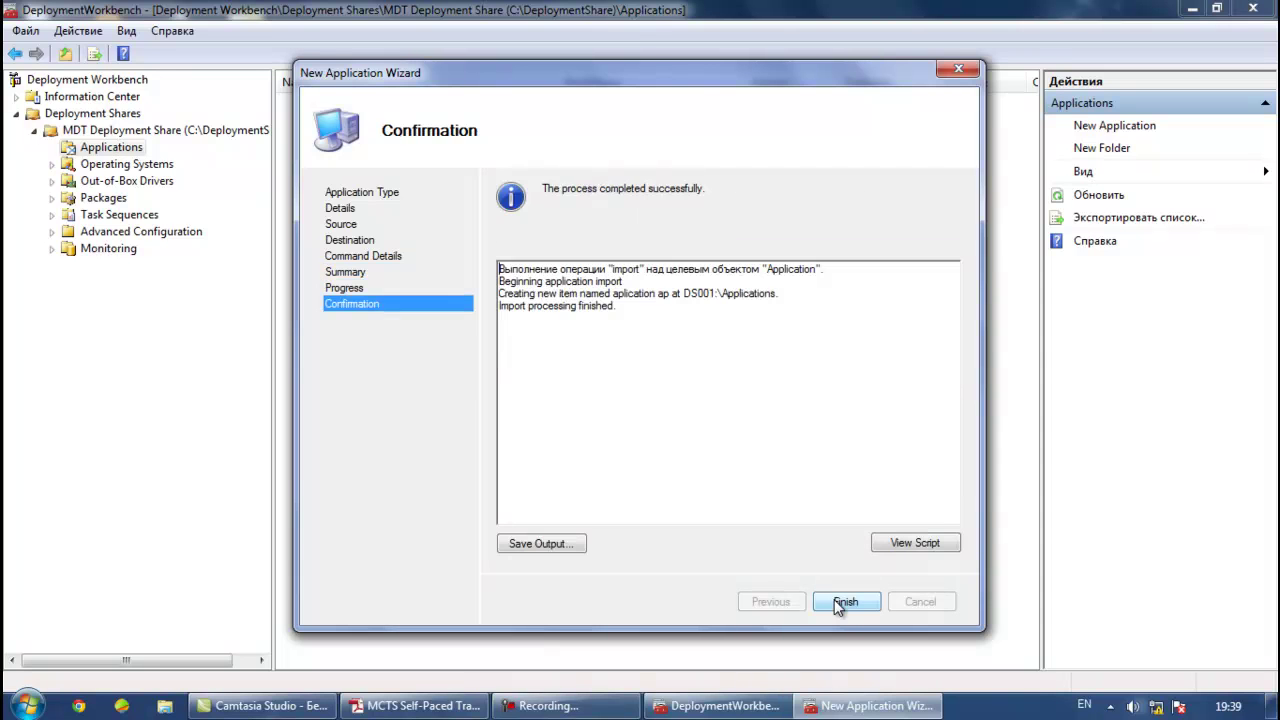
{"action": "left_click", "coordinate": [843, 602]}
{"action": "left_click", "coordinate": [343, 103]}
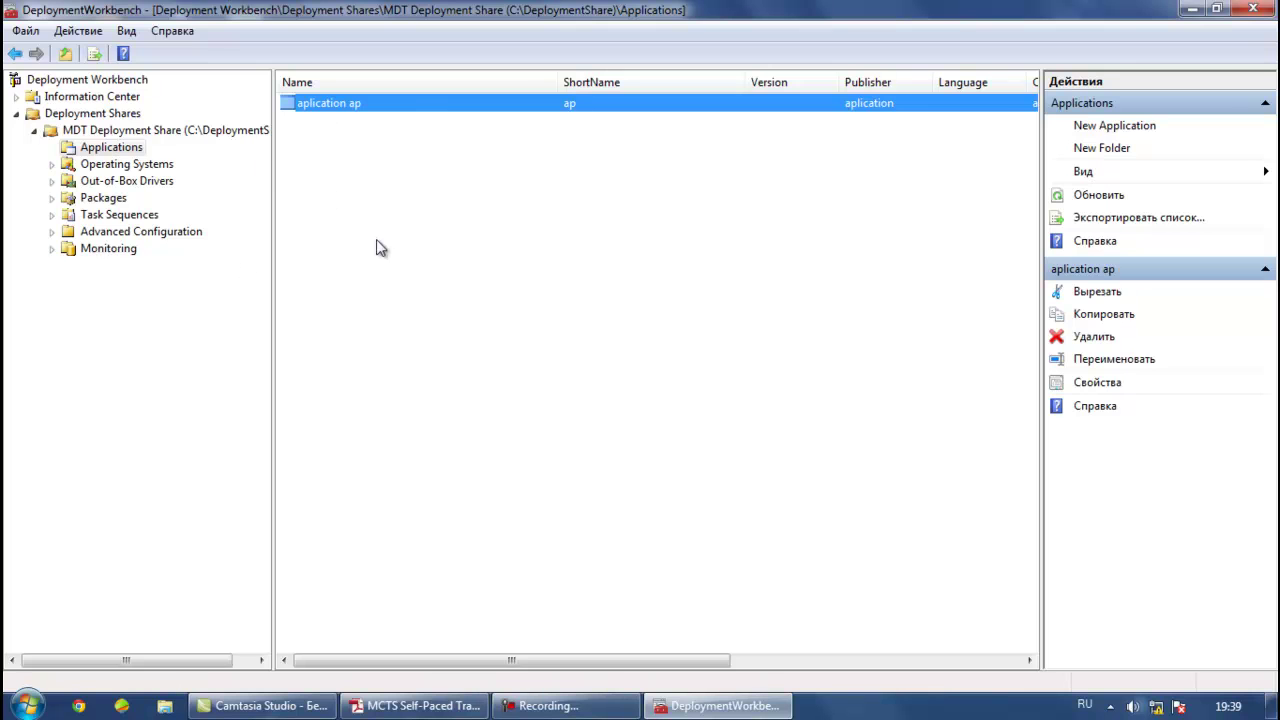
Begin another with-source-files application, copying publisher amip3 into the Application Name field
{"action": "right_click", "coordinate": [107, 151]}
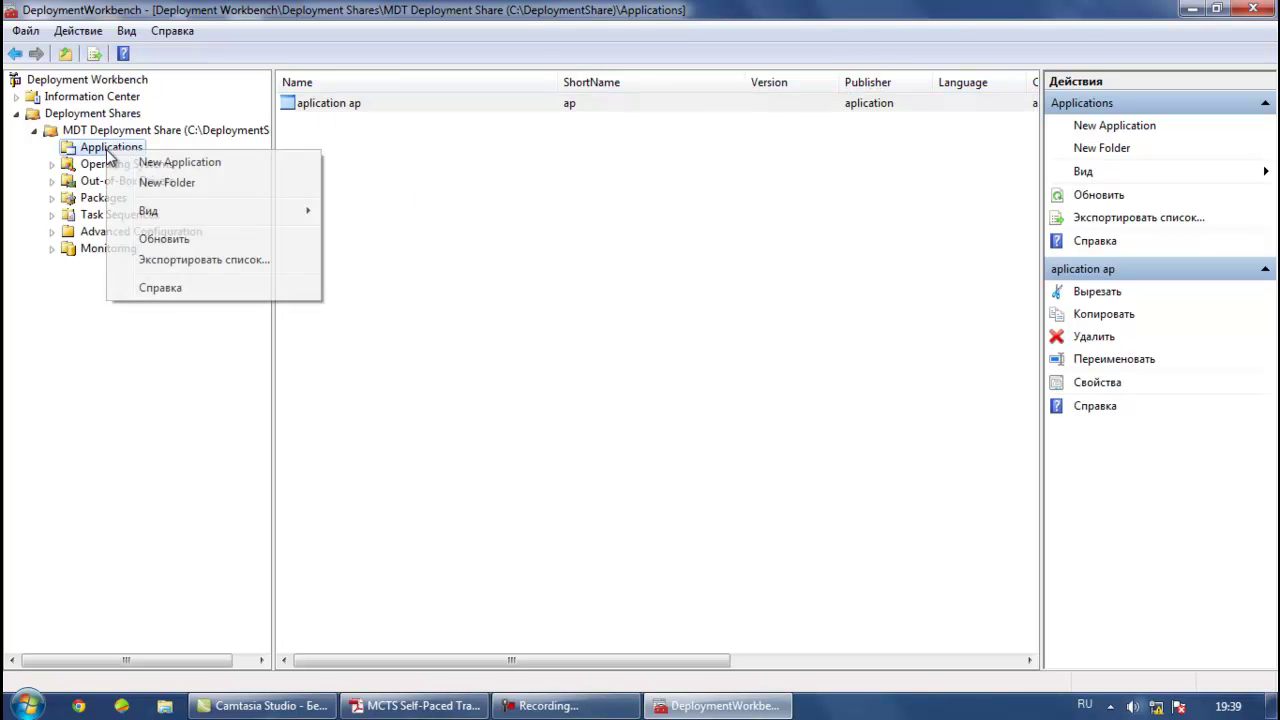
{"action": "left_click", "coordinate": [162, 162]}
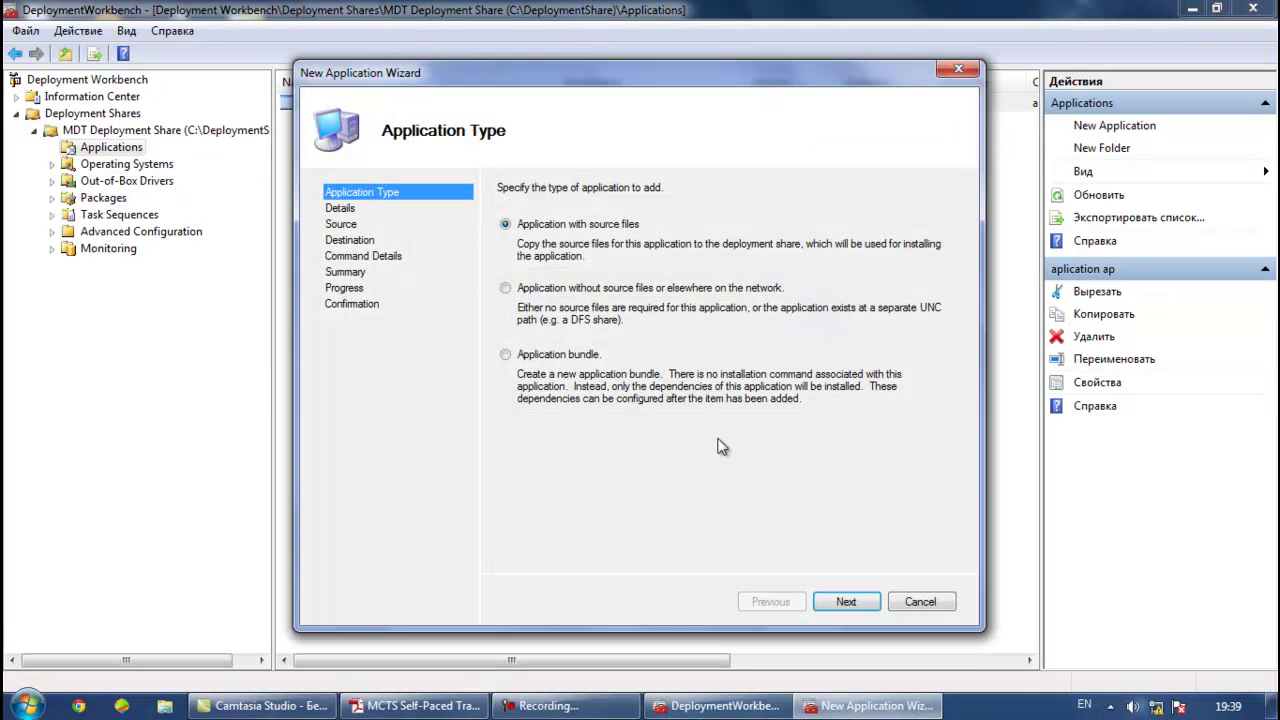
{"action": "left_click", "coordinate": [848, 603]}
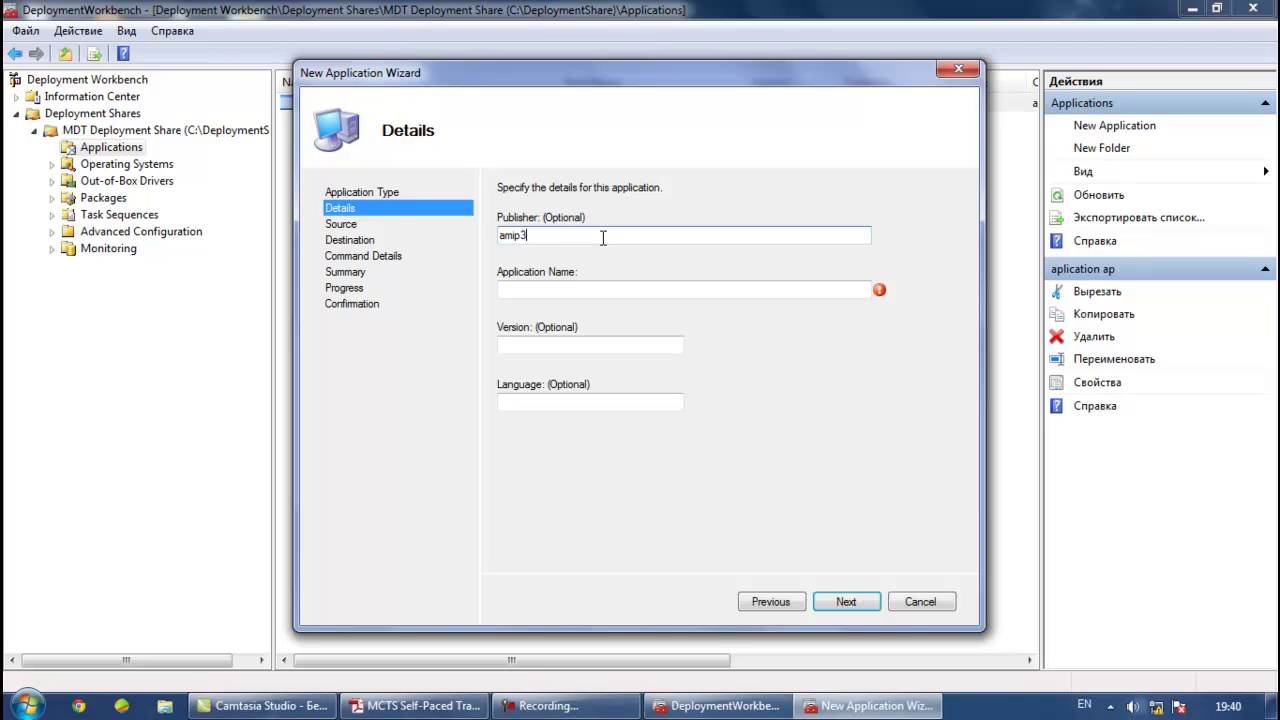
{"action": "left_click_drag", "start_coordinate": [523, 237], "coordinate": [497, 237]}
{"action": "right_click", "coordinate": [528, 237]}
{"action": "left_click", "coordinate": [577, 296]}
{"action": "left_click", "coordinate": [545, 291]}
{"action": "right_click", "coordinate": [545, 291]}
{"action": "left_click", "coordinate": [588, 372]}
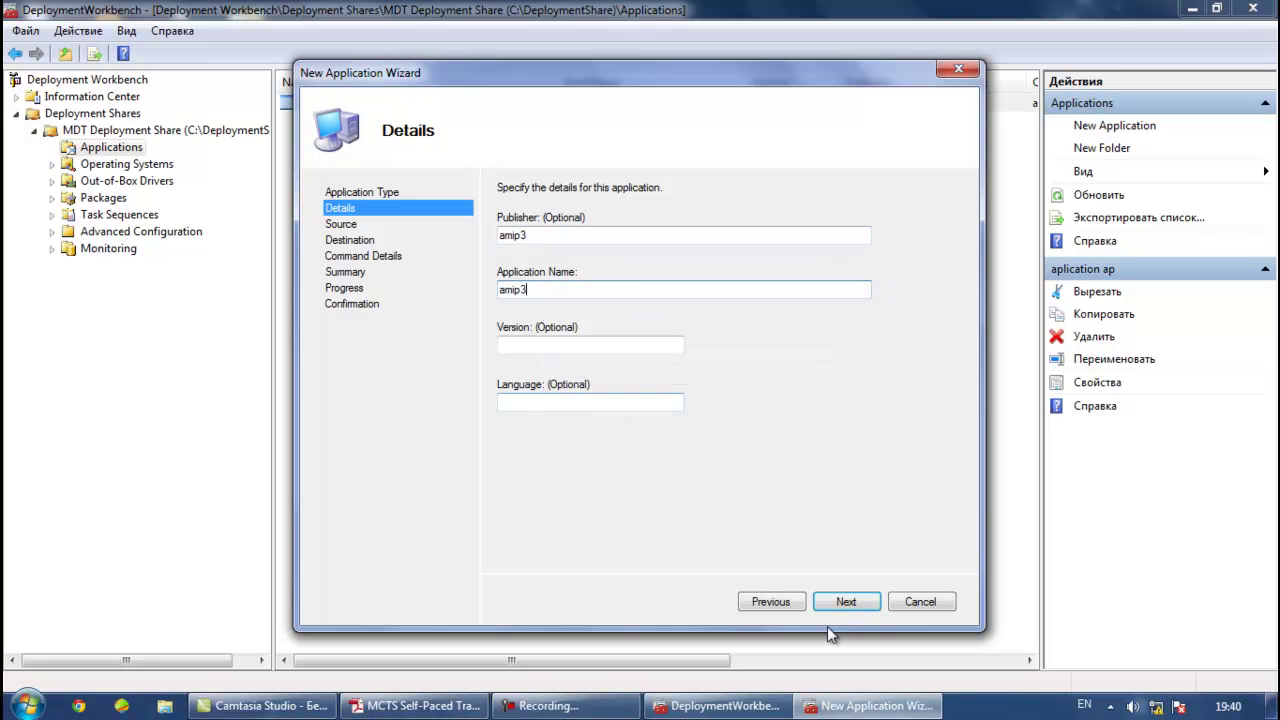
{"action": "left_click", "coordinate": [846, 602]}
Set the application source directory to C:\Program Files\AIMP3
{"action": "left_click", "coordinate": [932, 246]}
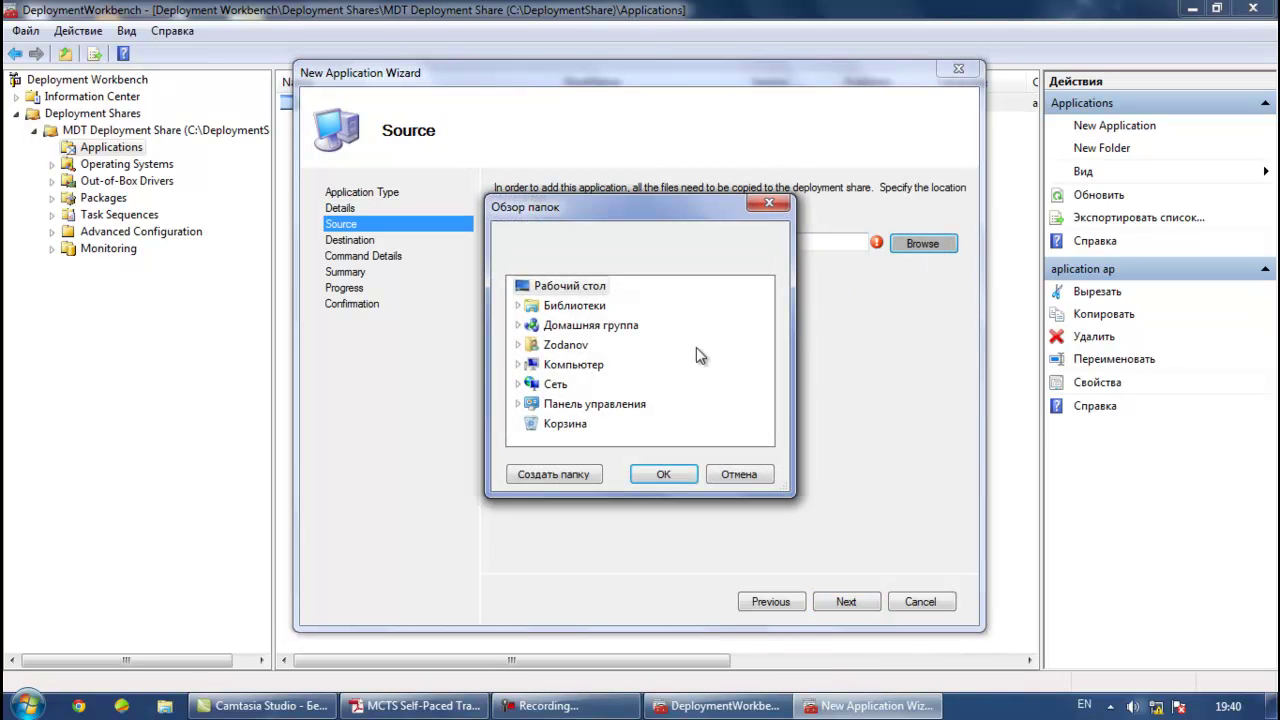
{"action": "double_click", "coordinate": [570, 364]}
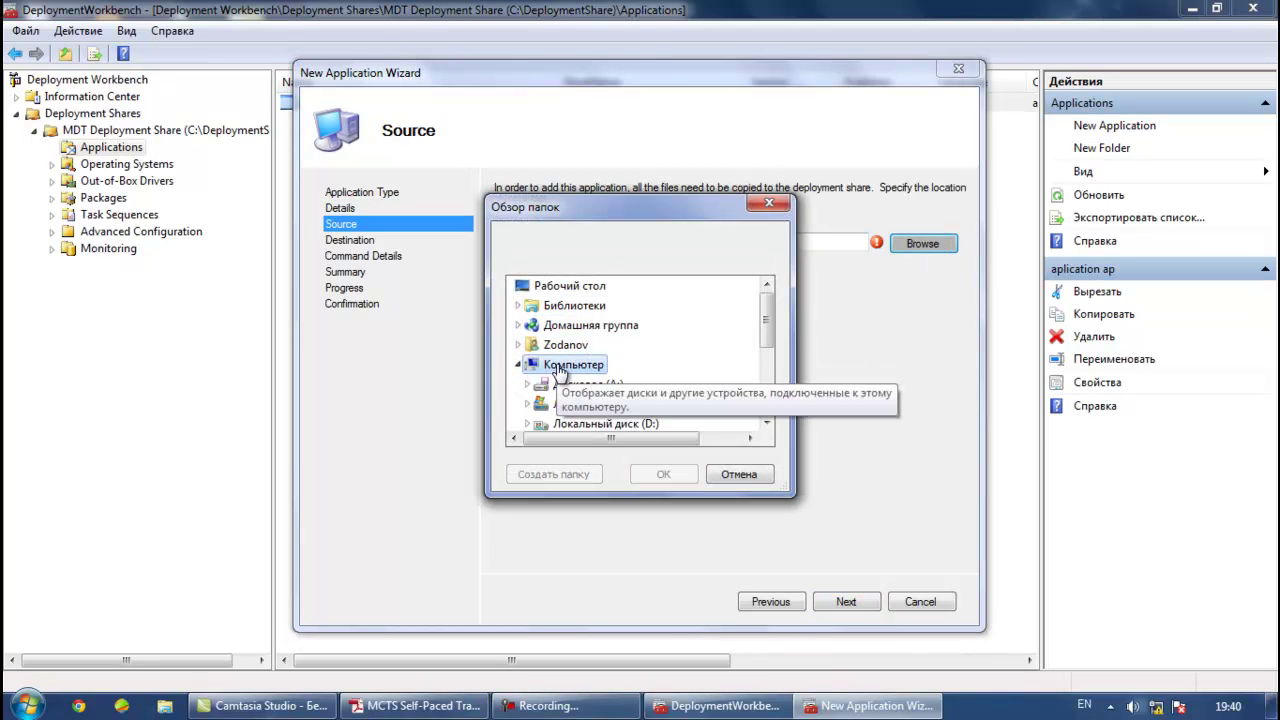
{"action": "scroll", "coordinate": [660, 404], "scroll_direction": "down", "scroll_amount": 1}
{"action": "left_click", "coordinate": [643, 357]}
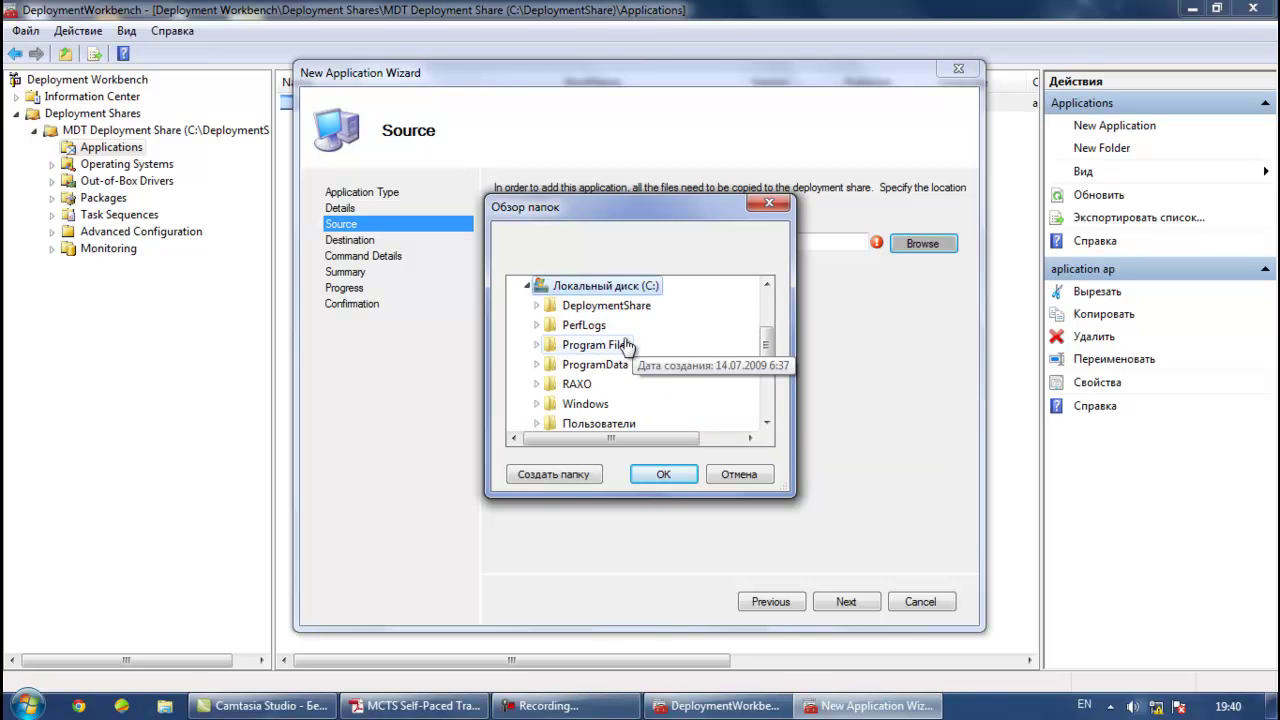
{"action": "left_click", "coordinate": [628, 344]}
{"action": "scroll", "coordinate": [675, 345], "scroll_direction": "up", "scroll_amount": 1}
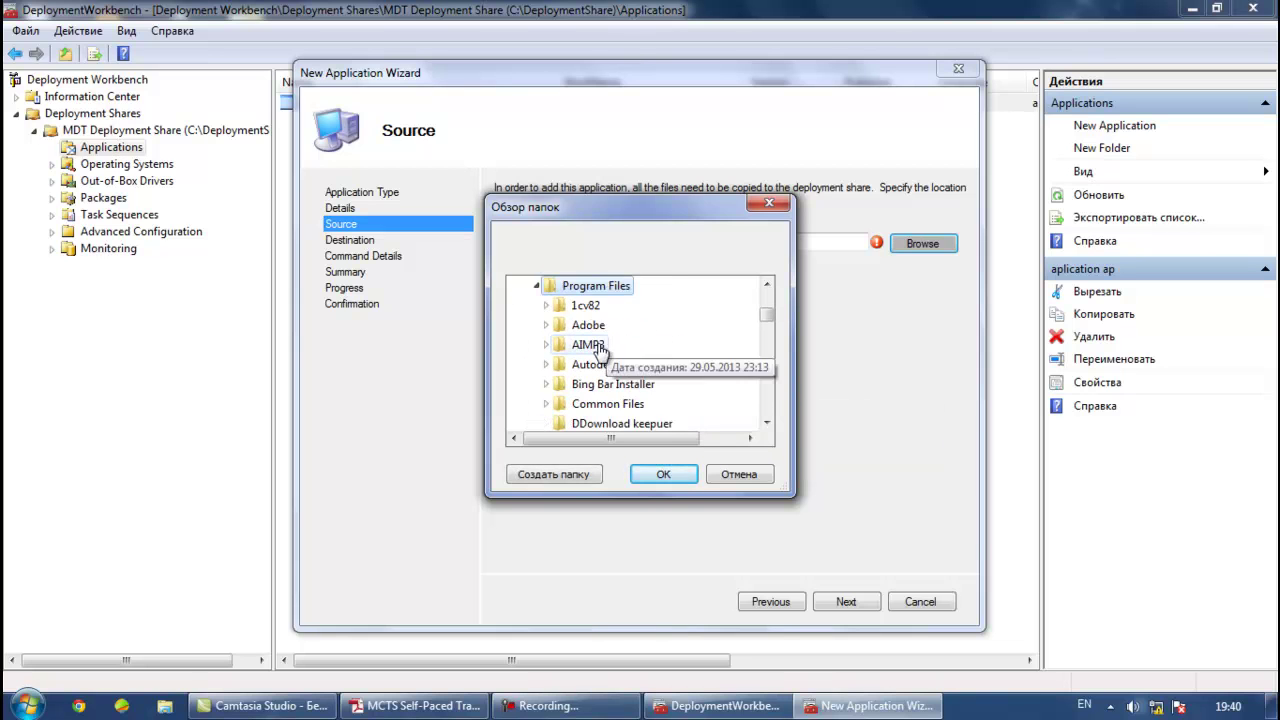
{"action": "left_click", "coordinate": [634, 344]}
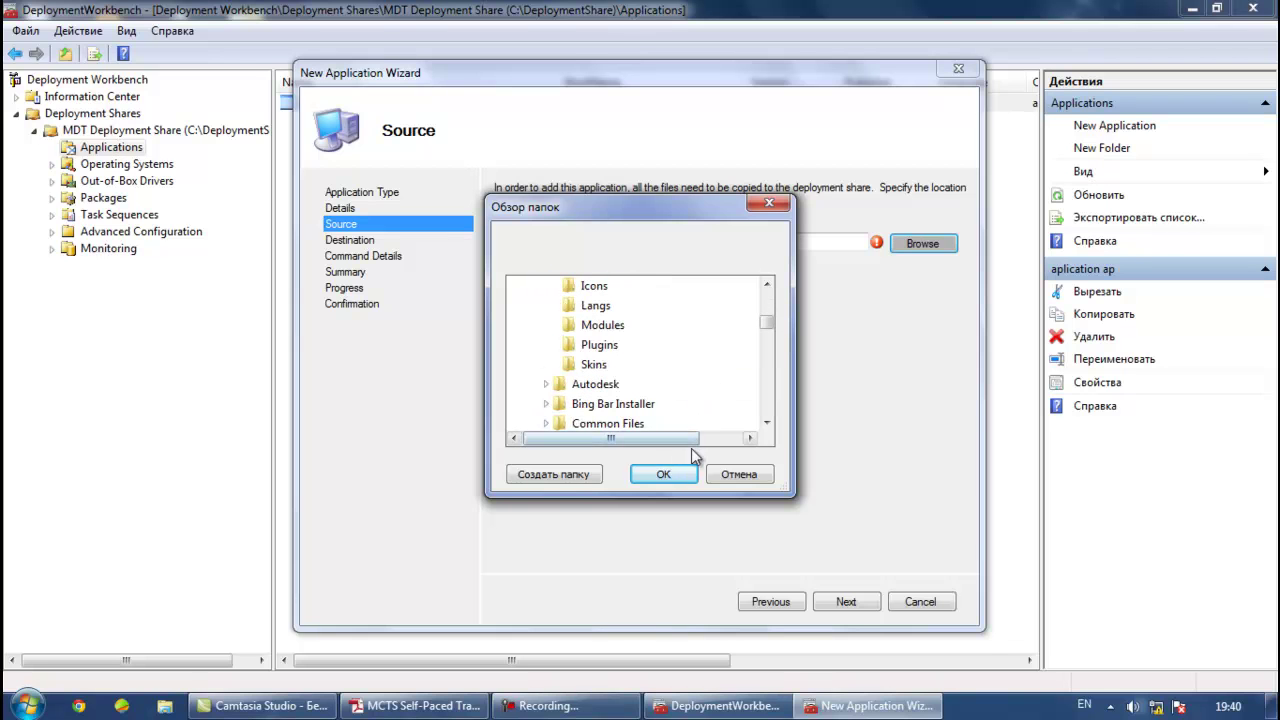
{"action": "left_click", "coordinate": [663, 474]}
Keep destination 'amip3 amip3', enter command line amip3.exe, and finish importing the application
{"action": "left_click", "coordinate": [820, 598]}
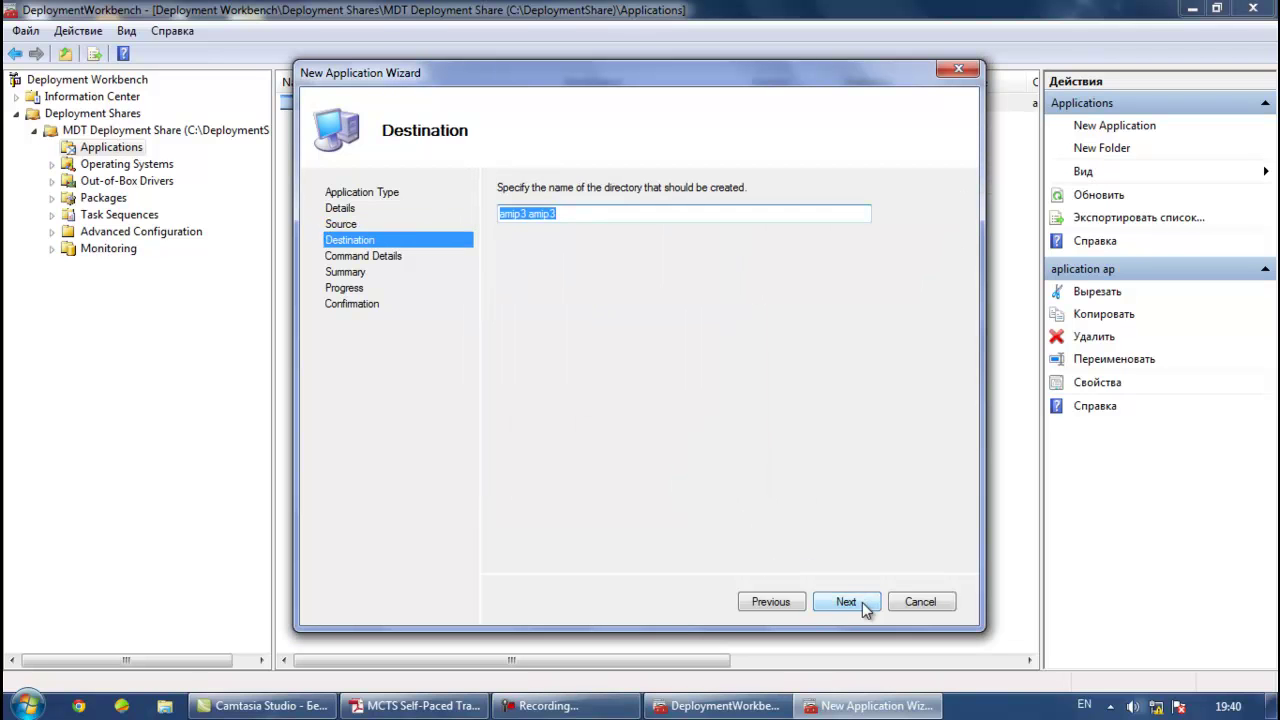
{"action": "left_click", "coordinate": [850, 603]}
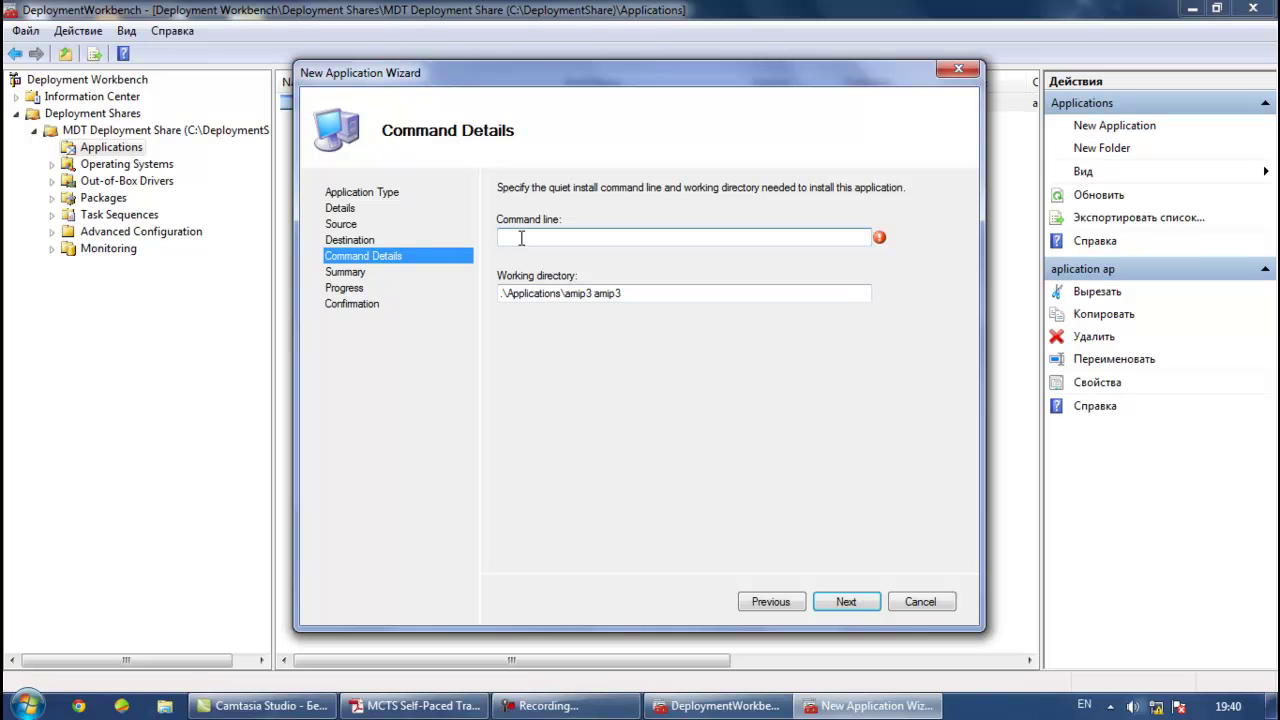
{"action": "type", "text": "amip3.exe"}
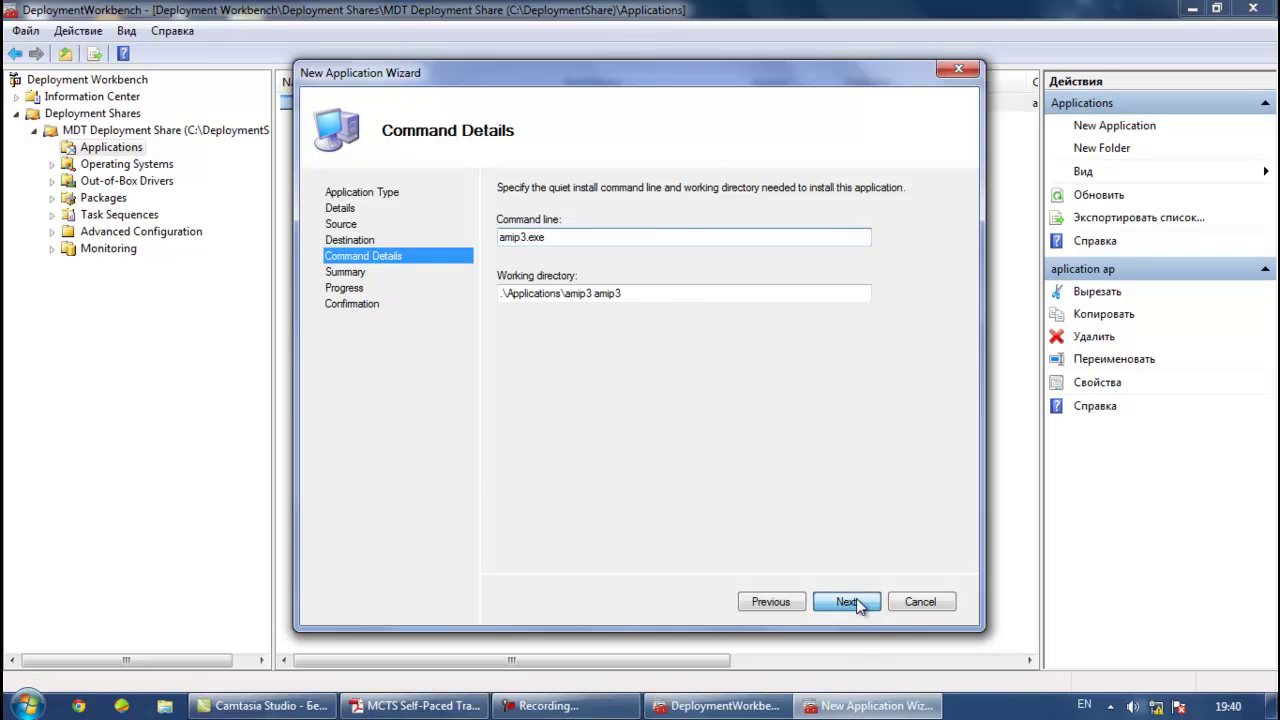
{"action": "left_click", "coordinate": [846, 601]}
{"action": "left_click", "coordinate": [846, 601]}
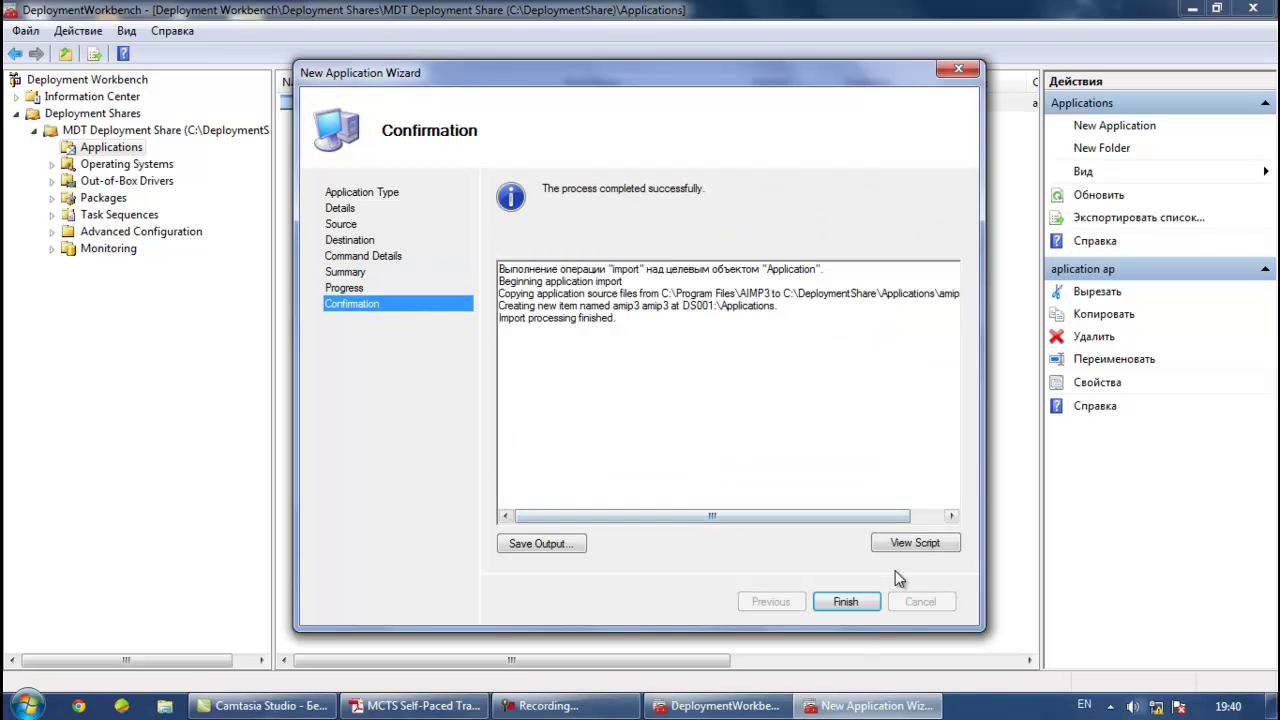
{"action": "left_click", "coordinate": [846, 601]}
{"action": "left_click", "coordinate": [325, 102]}
{"action": "left_click", "coordinate": [310, 121]}
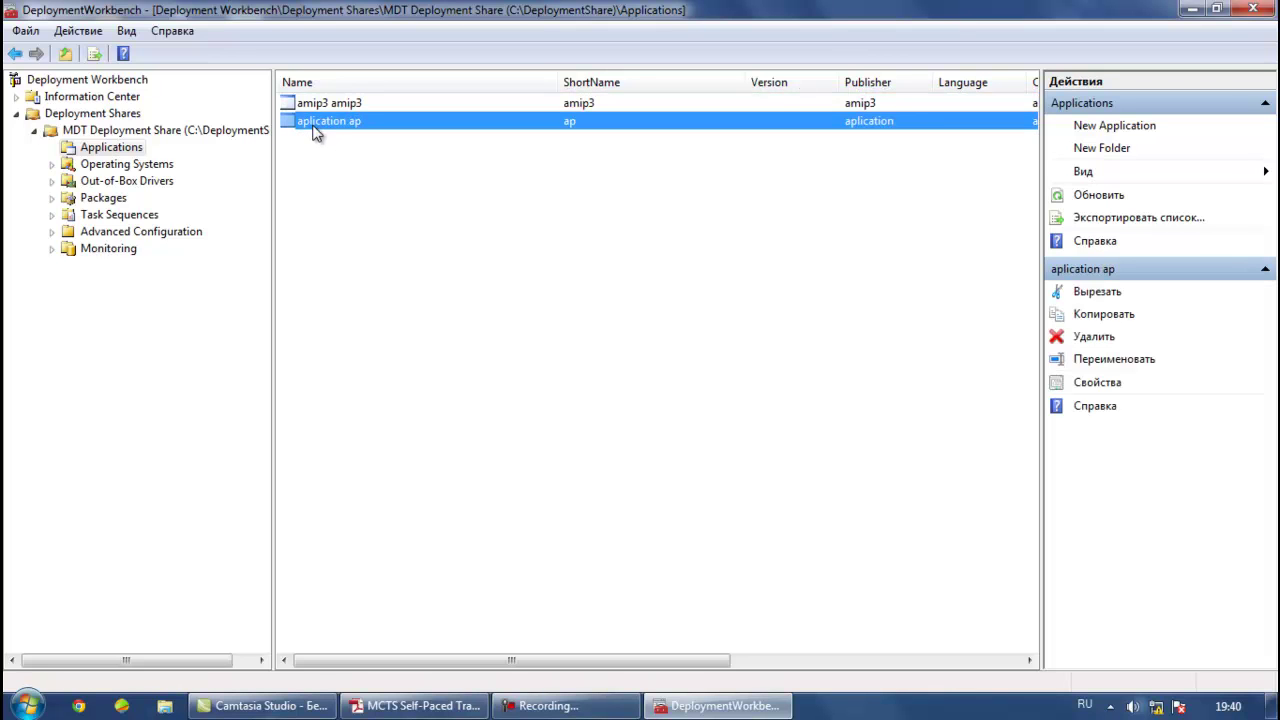
{"action": "left_click", "coordinate": [137, 181]}
Run Import Drivers on Out-of-Box Drivers with source folder C:\Program Files\hp
{"action": "right_click", "coordinate": [137, 184]}
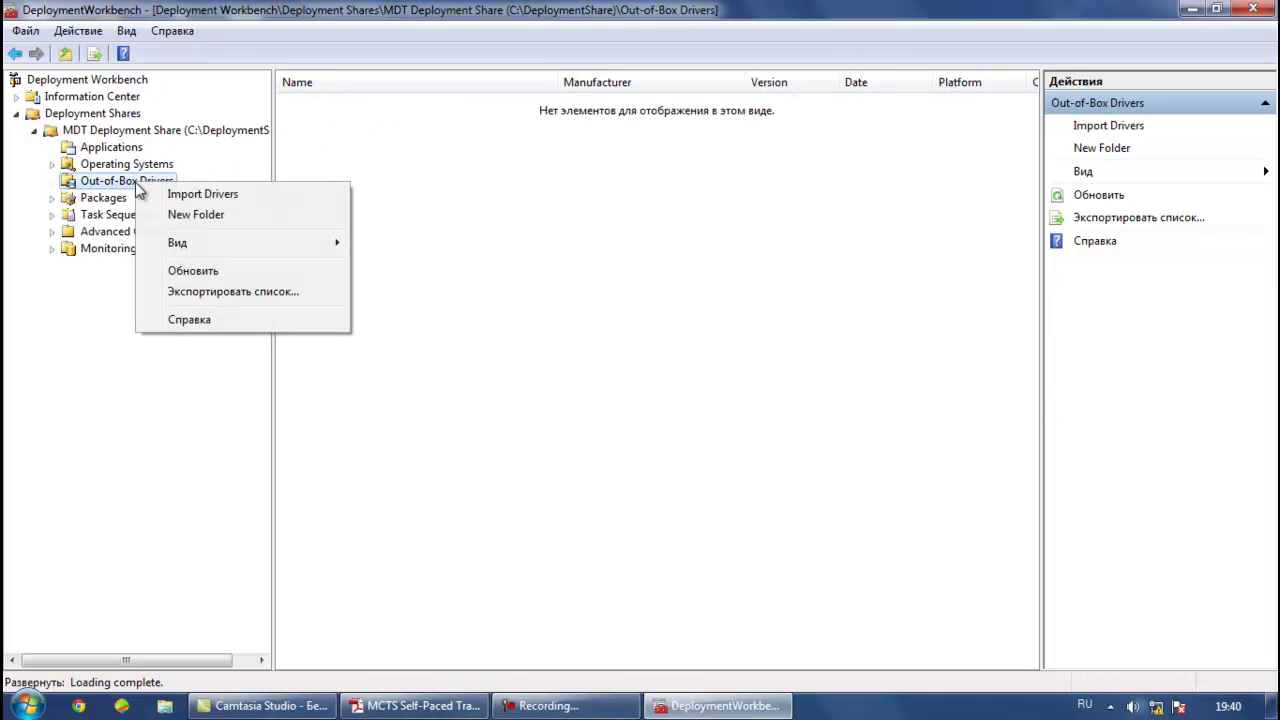
{"action": "left_click", "coordinate": [195, 193]}
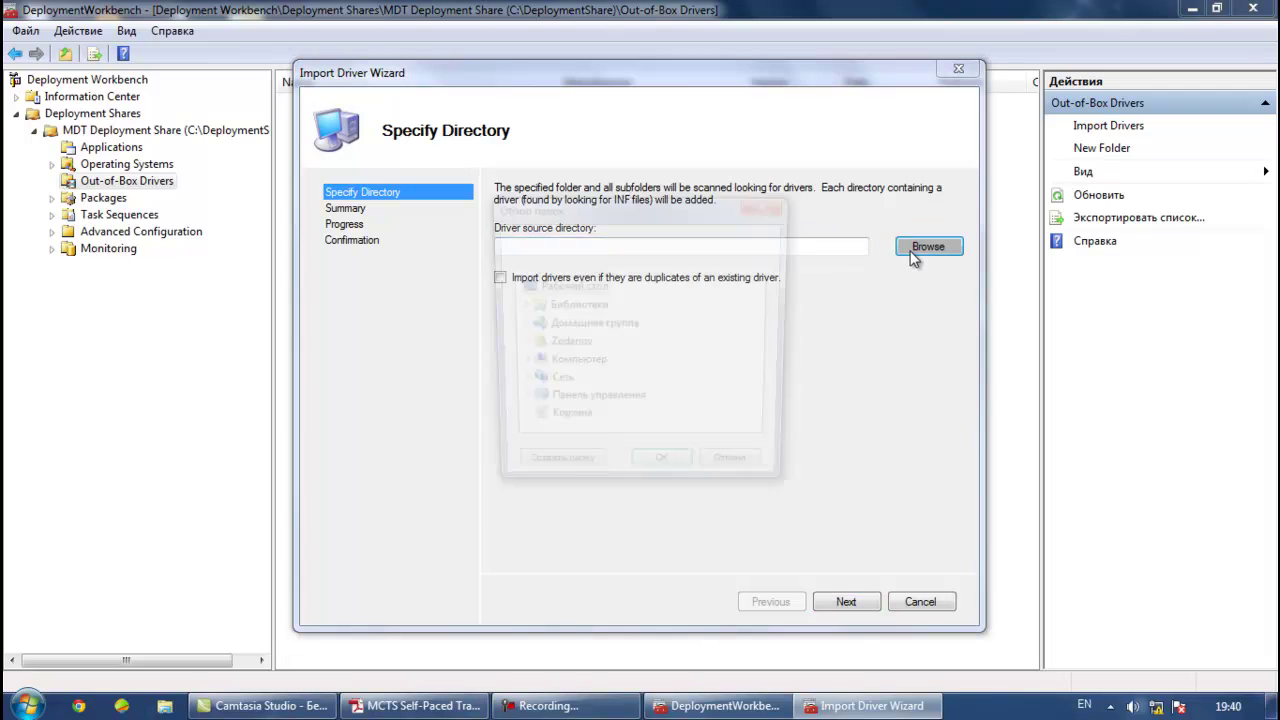
{"action": "left_click", "coordinate": [913, 250]}
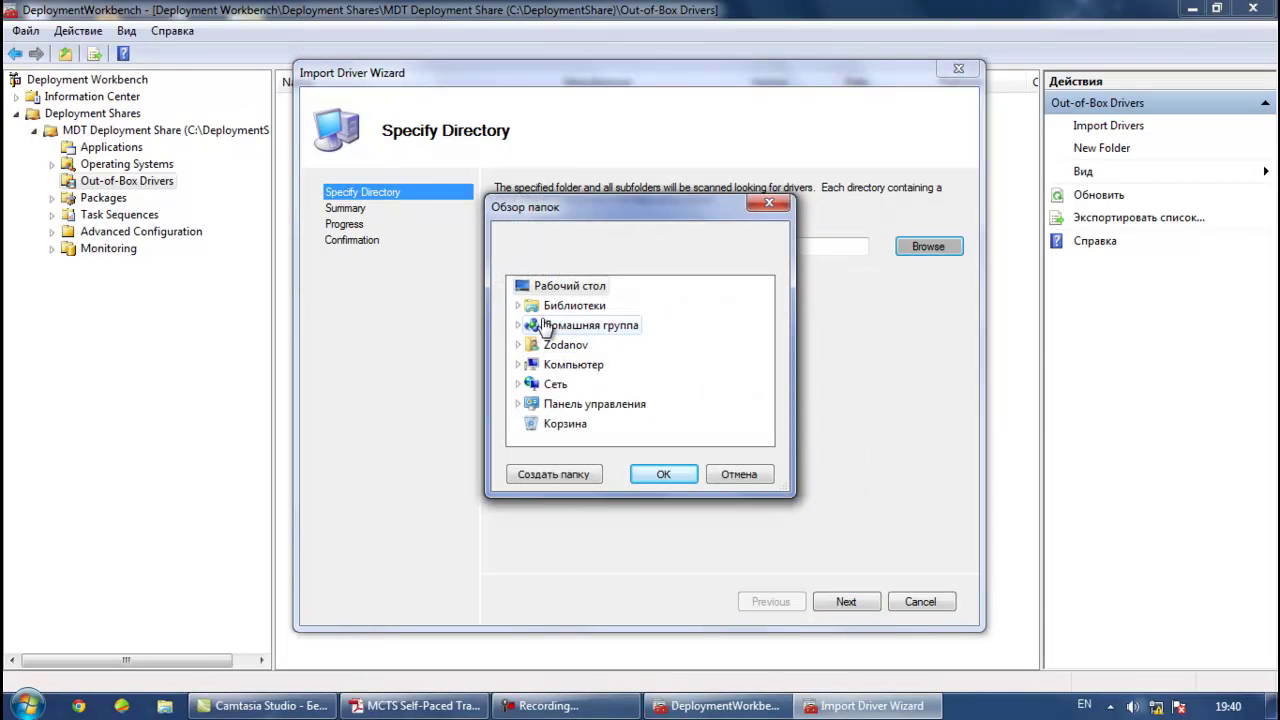
{"action": "double_click", "coordinate": [560, 364]}
{"action": "double_click", "coordinate": [605, 344]}
{"action": "scroll", "coordinate": [612, 325], "scroll_direction": "down", "scroll_amount": 1}
{"action": "double_click", "coordinate": [598, 287]}
{"action": "scroll", "coordinate": [652, 290], "scroll_direction": "down", "scroll_amount": 1}
{"action": "scroll", "coordinate": [656, 306], "scroll_direction": "down", "scroll_amount": 1}
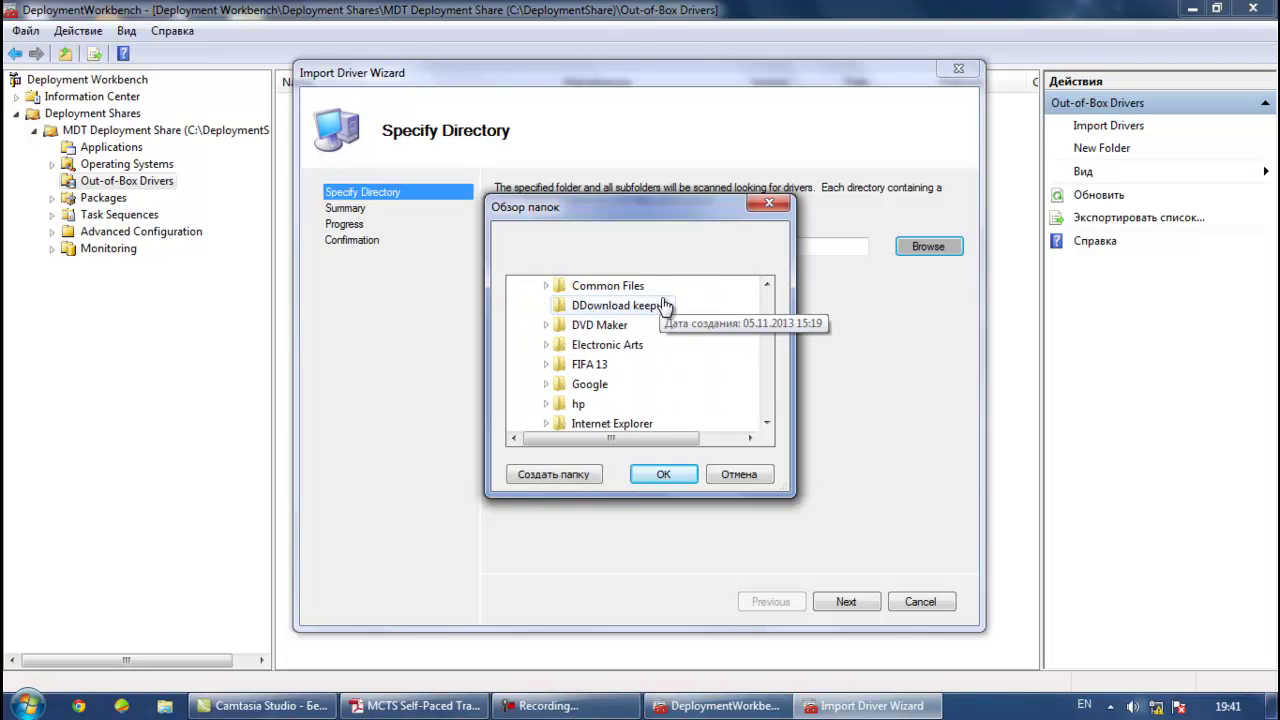
{"action": "double_click", "coordinate": [566, 403]}
{"action": "left_click", "coordinate": [663, 474]}
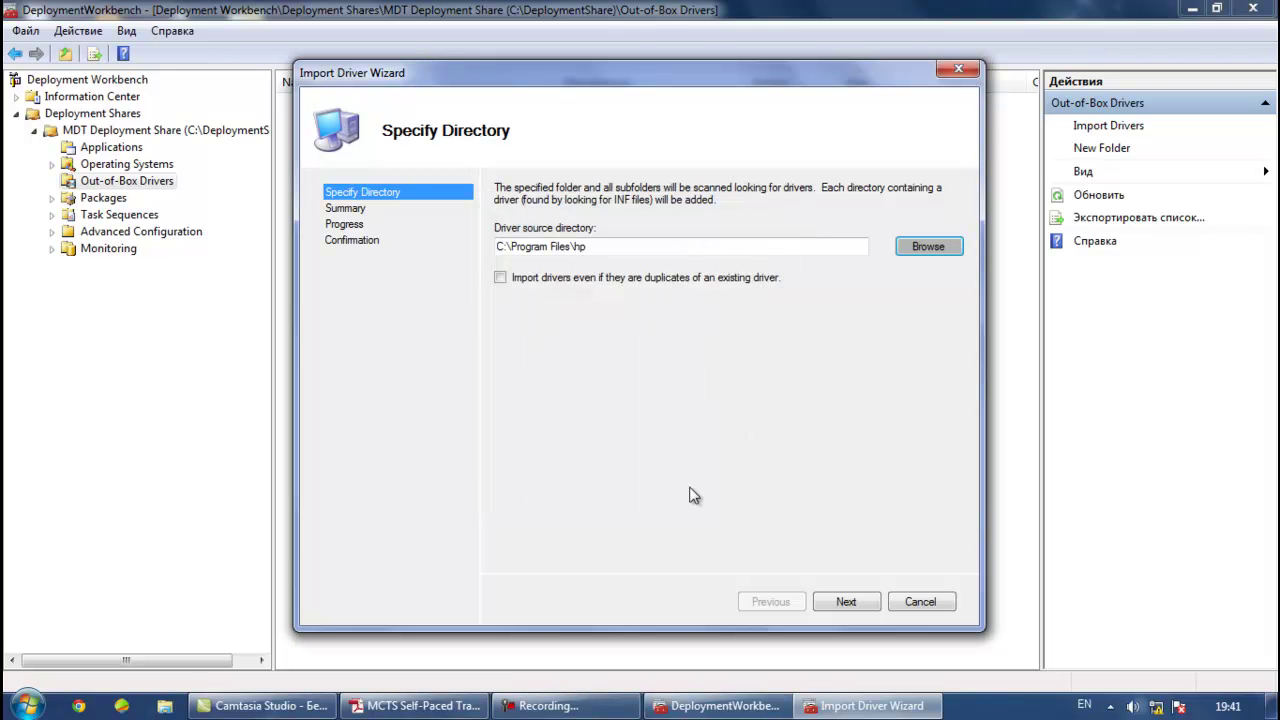
{"action": "left_click", "coordinate": [845, 601]}
{"action": "left_click", "coordinate": [845, 601]}
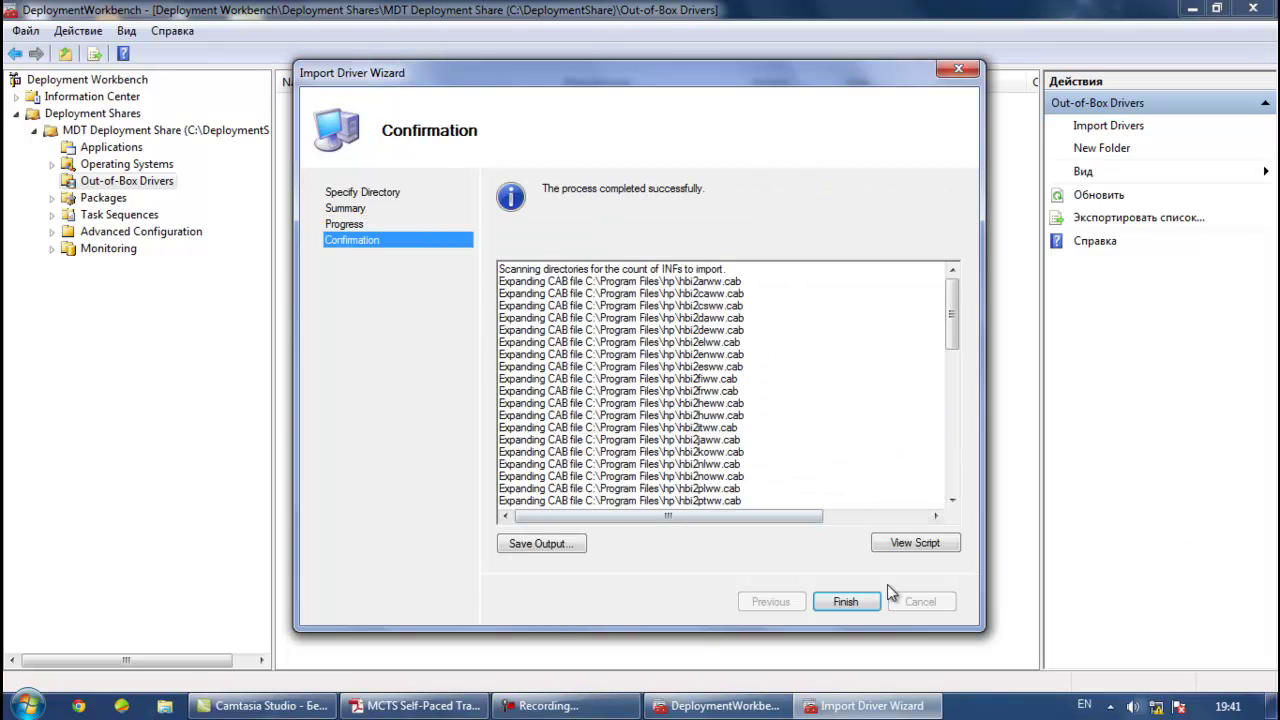
Close the finished driver import and start a New Task Sequence from the Task Sequences folder
{"action": "left_click", "coordinate": [846, 602]}
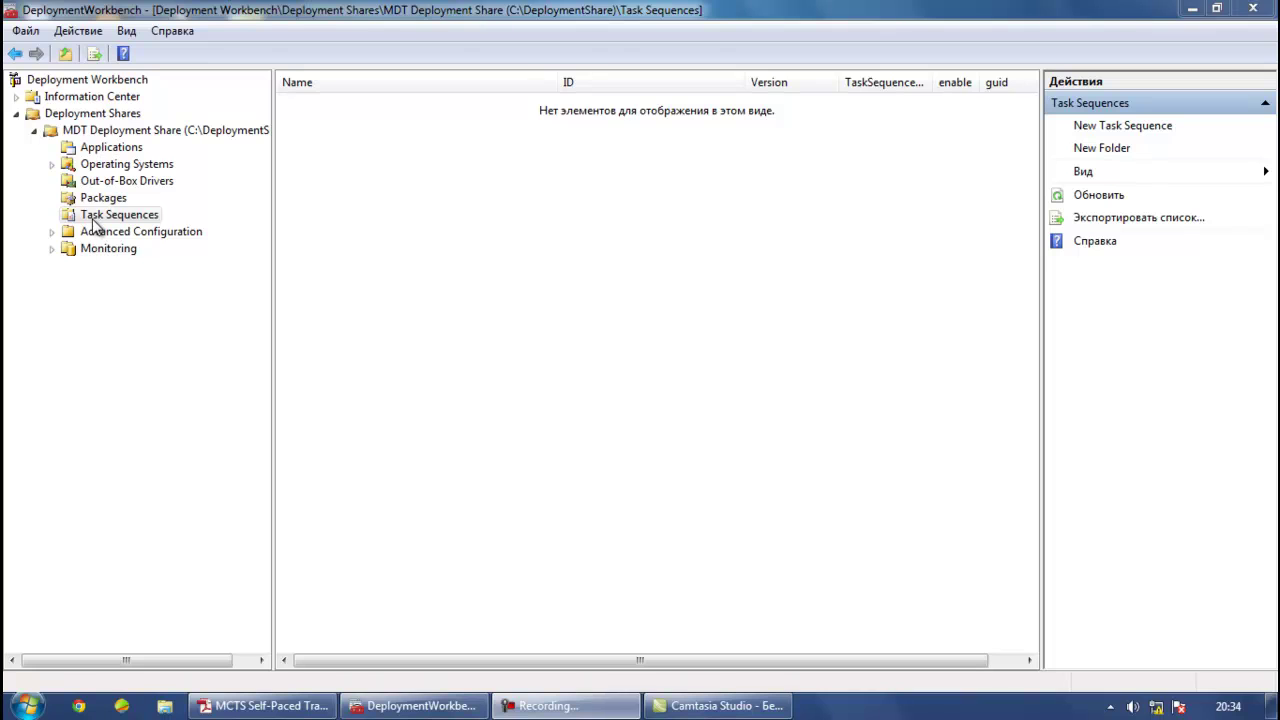
{"action": "left_click", "coordinate": [93, 218]}
{"action": "right_click", "coordinate": [93, 221]}
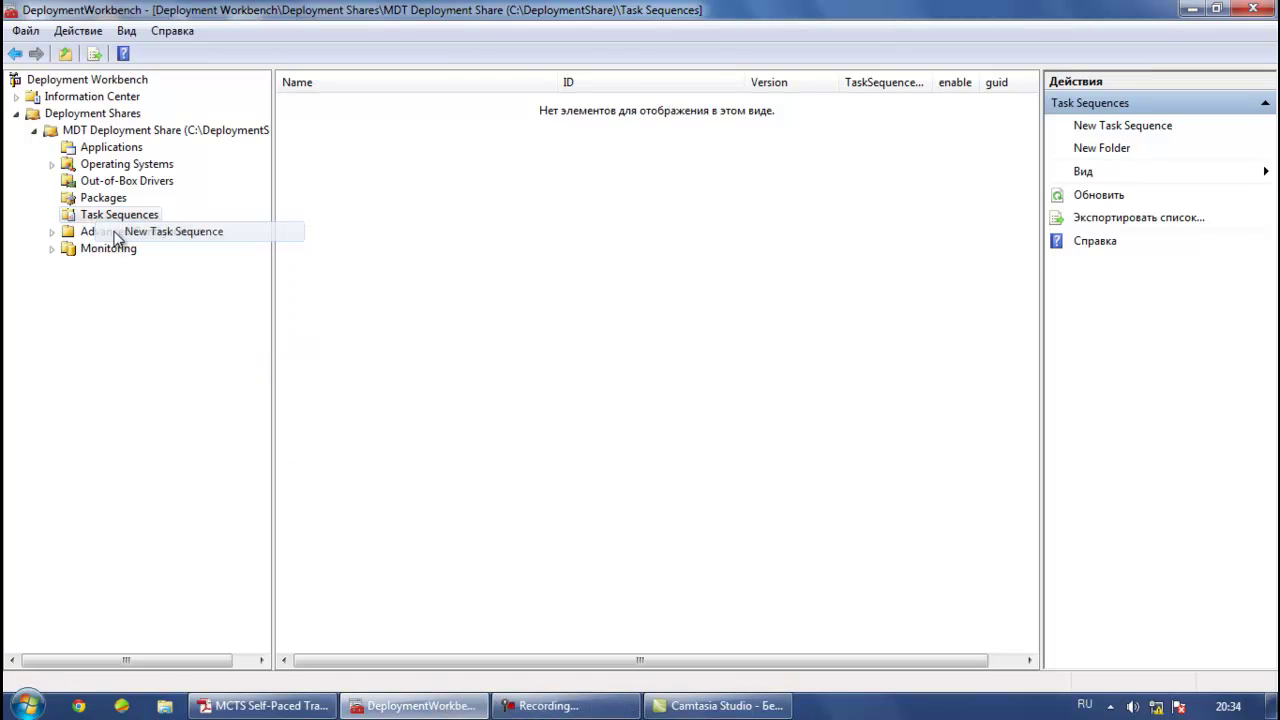
{"action": "left_click", "coordinate": [150, 232]}
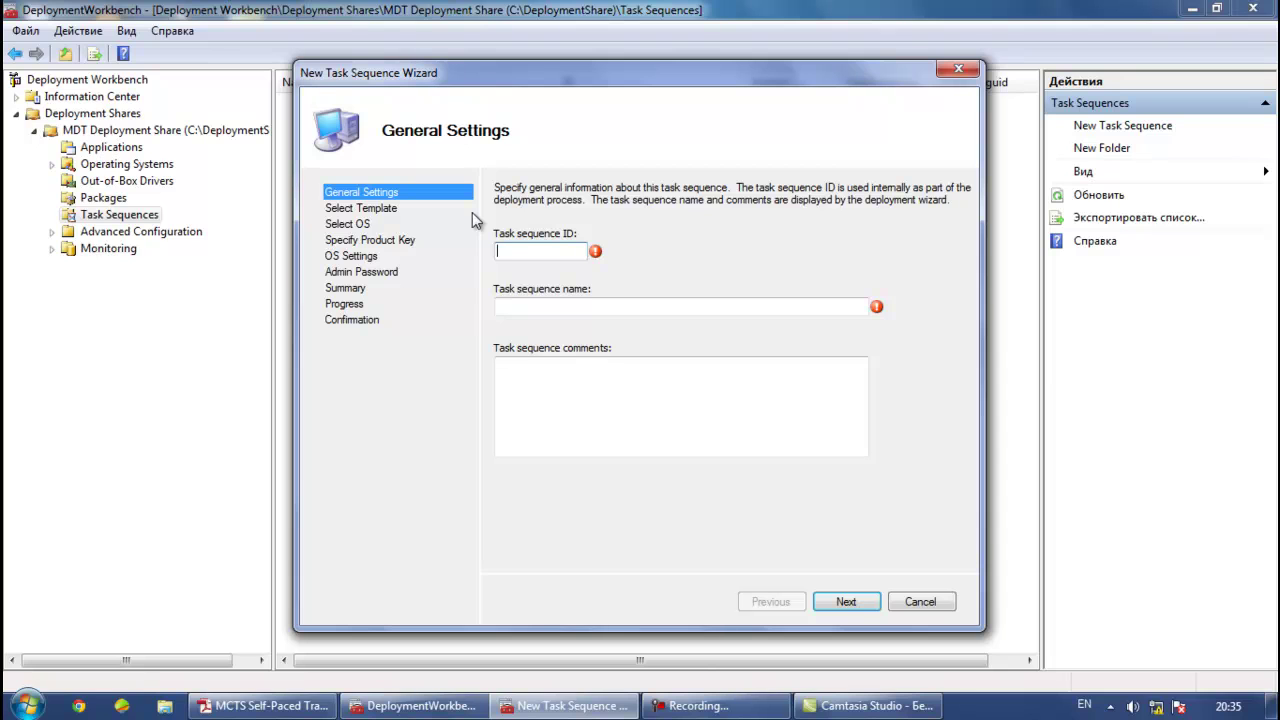
Enter Ta as both task sequence ID and name, using the Standard Client Task Sequence template
{"action": "type", "text": "A"}
{"action": "key", "text": "BackSpace"}
{"action": "type", "text": "Ta"}
{"action": "left_click", "coordinate": [561, 312]}
{"action": "type", "text": "Ta"}
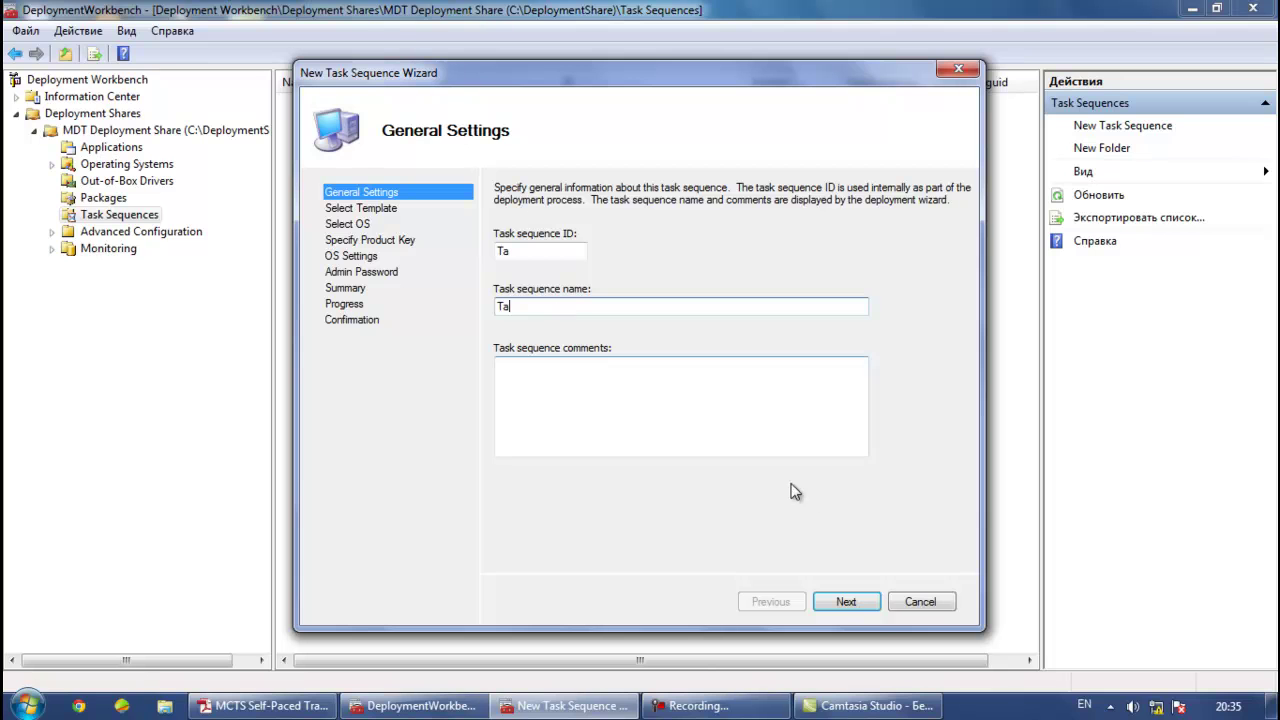
{"action": "left_click", "coordinate": [846, 603]}
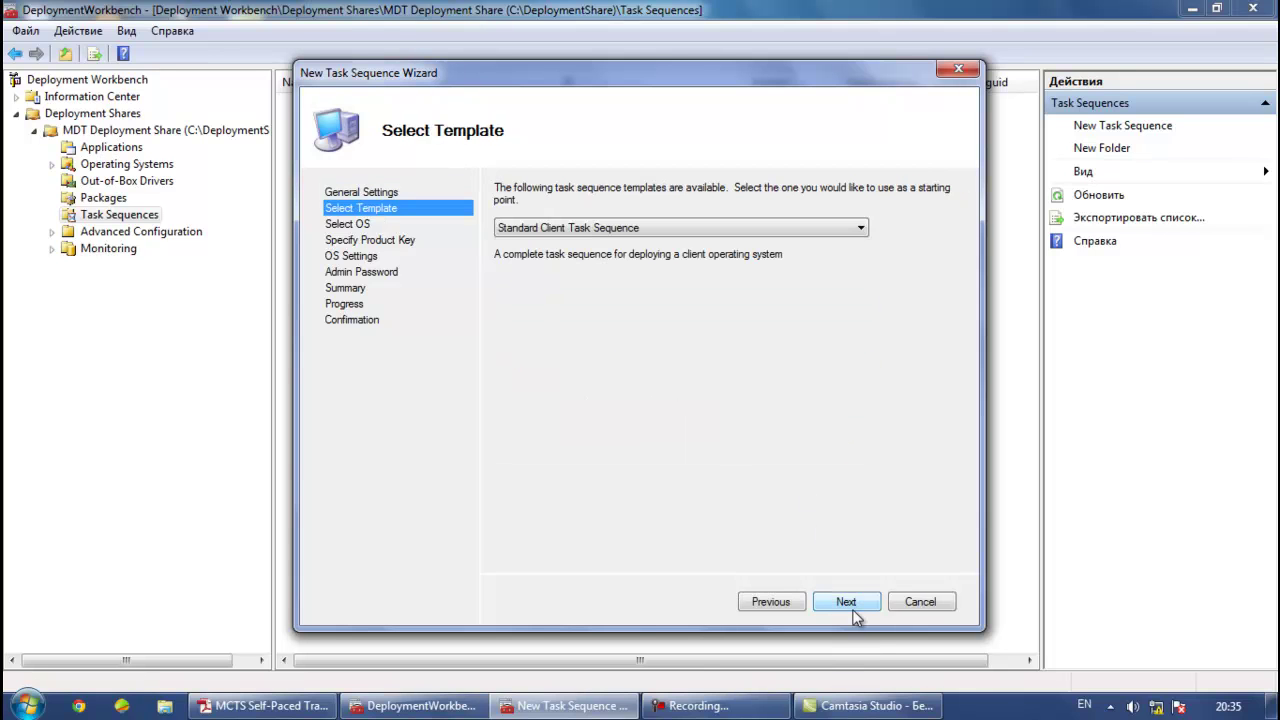
{"action": "left_click", "coordinate": [698, 232]}
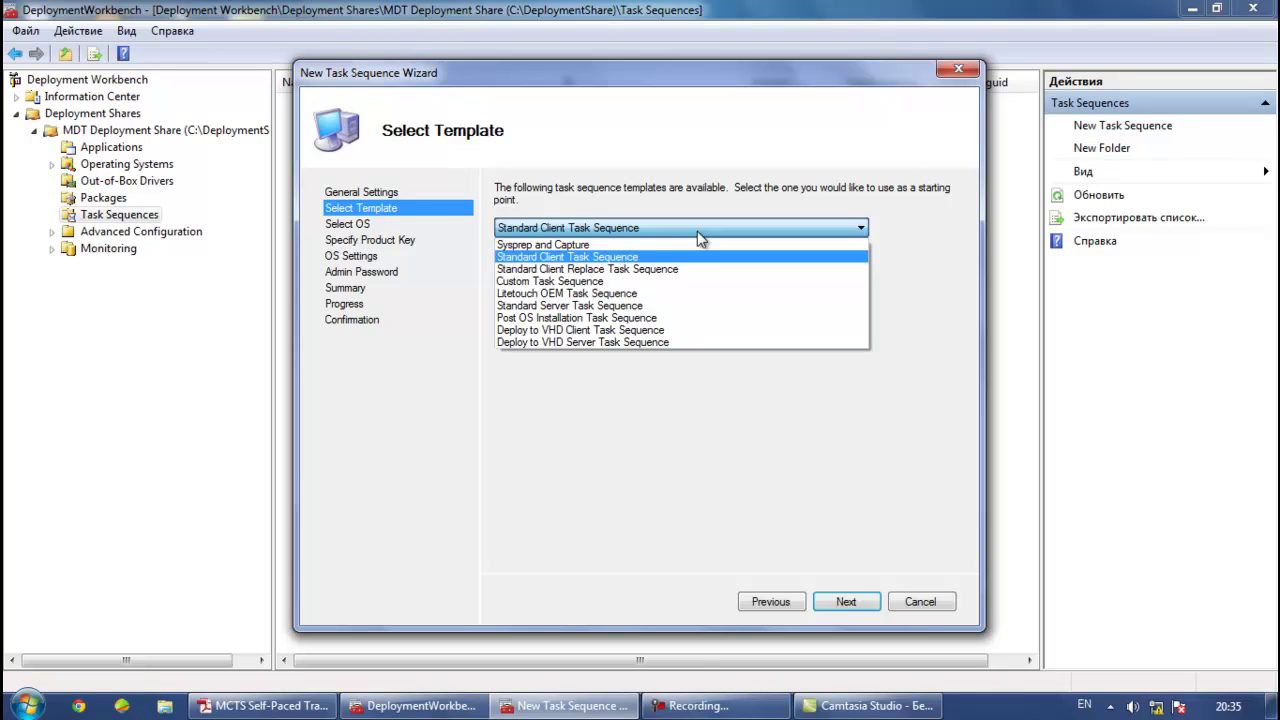
{"action": "left_click", "coordinate": [631, 259]}
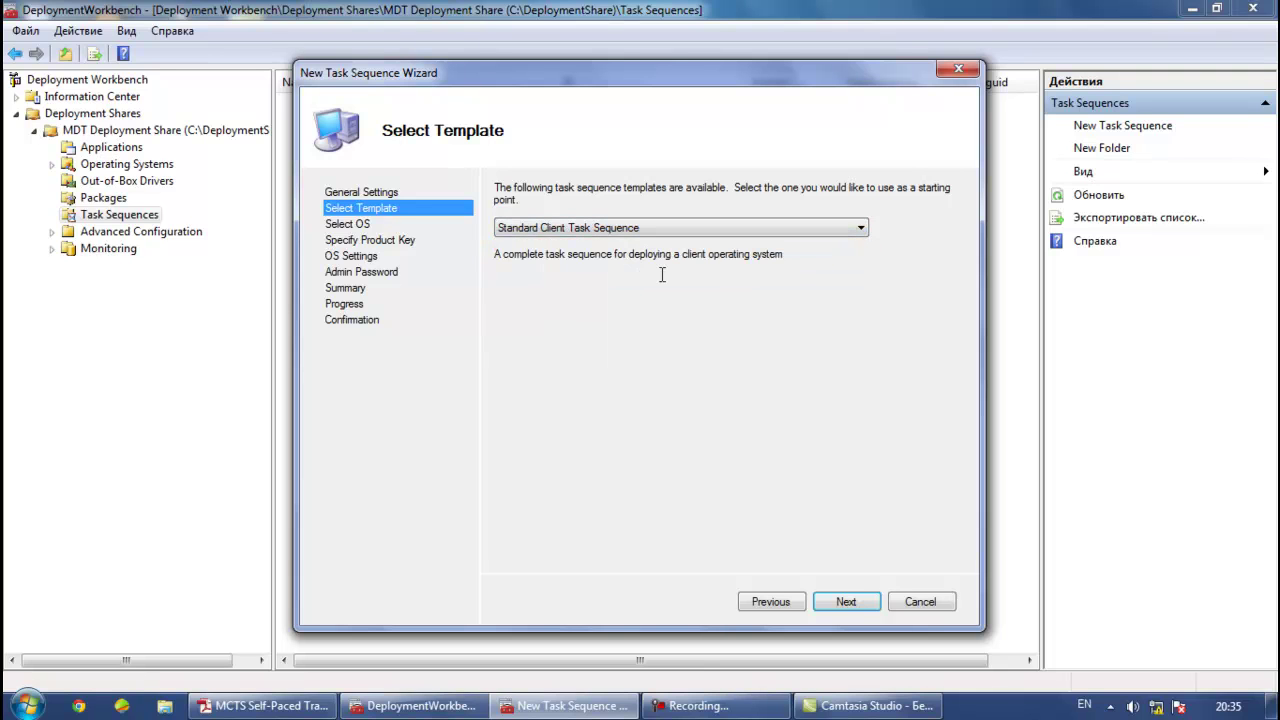
{"action": "left_click", "coordinate": [843, 605]}
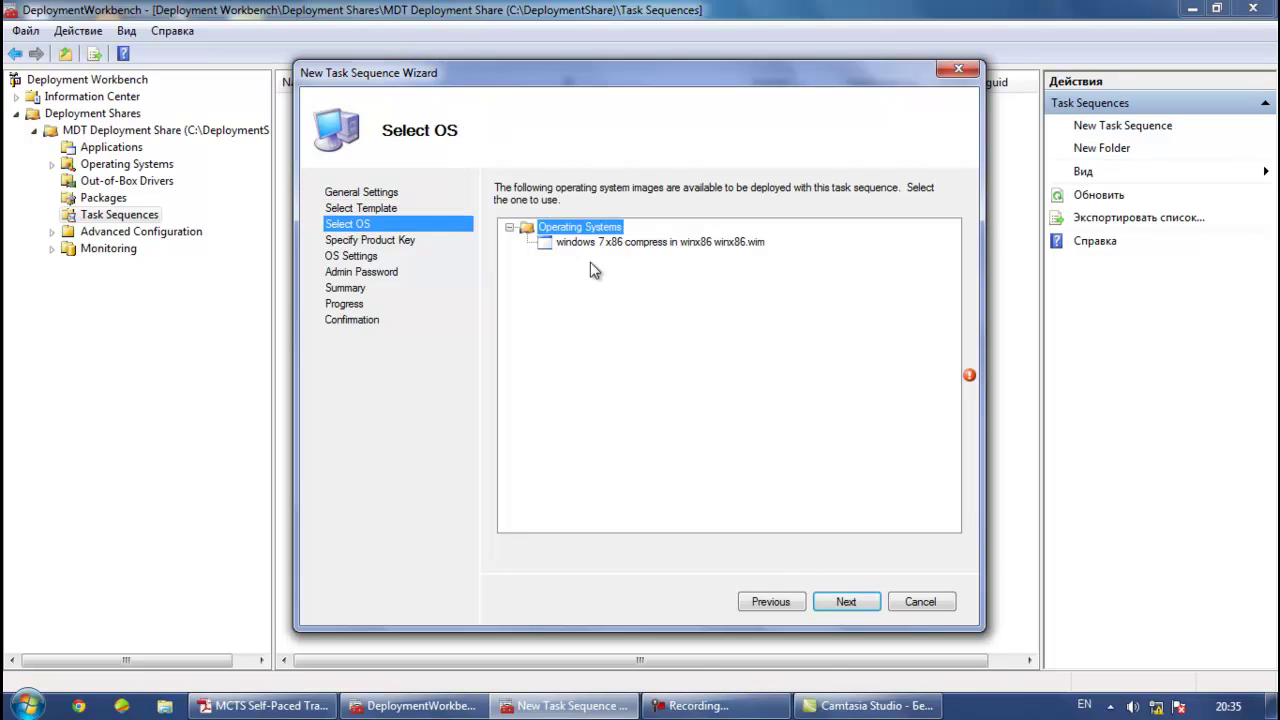
Select the Windows 7 x86 image and choose 'Do not specify a product key'
{"action": "left_click", "coordinate": [586, 244]}
{"action": "left_click", "coordinate": [855, 602]}
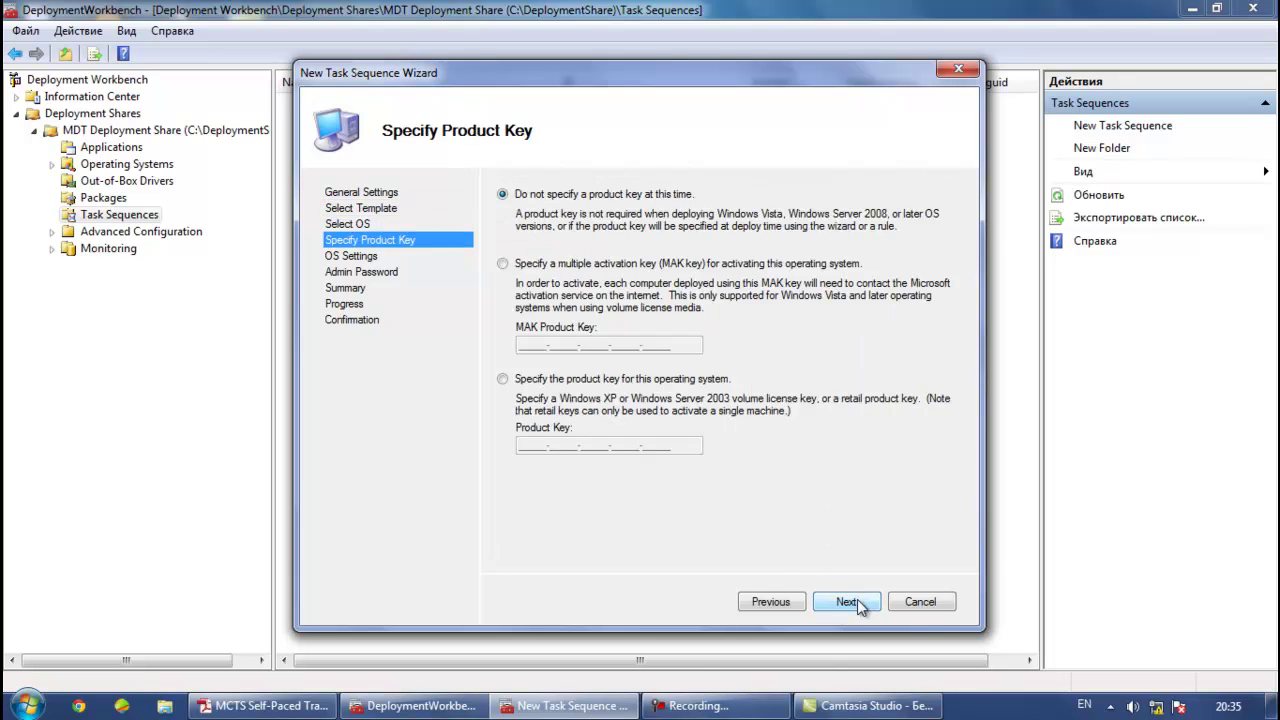
{"action": "left_click", "coordinate": [503, 264]}
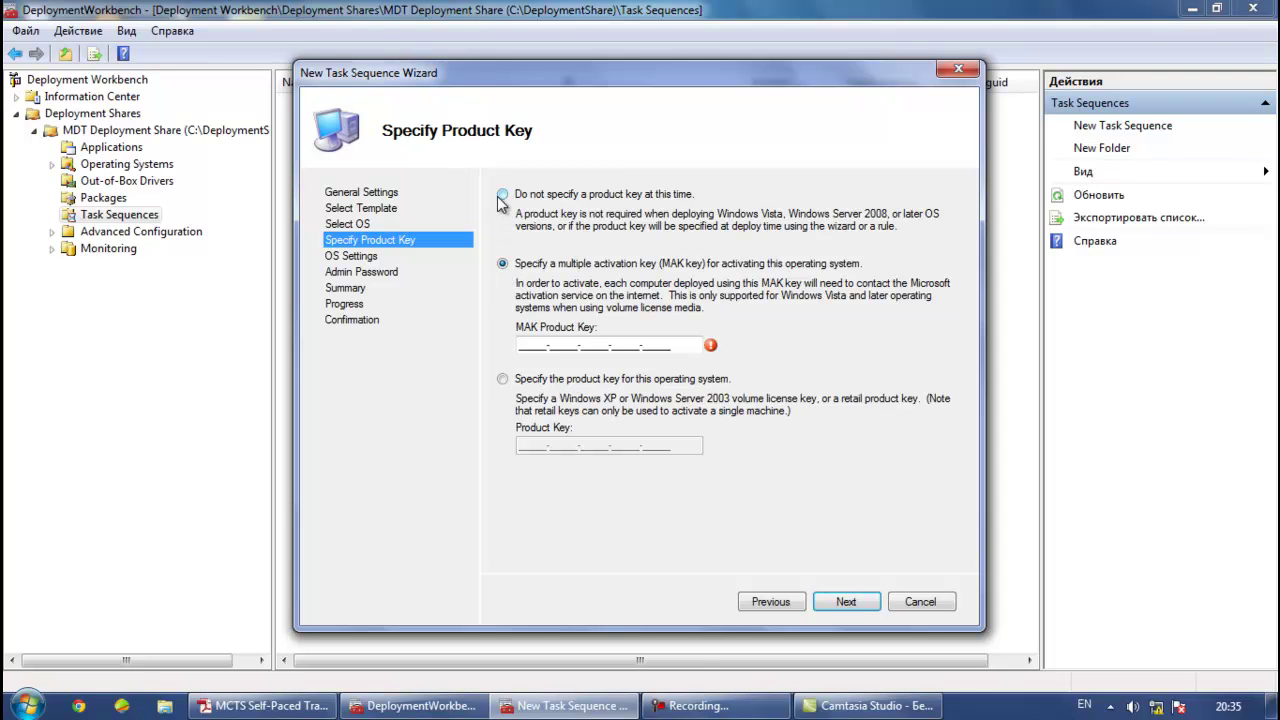
{"action": "left_click", "coordinate": [503, 195]}
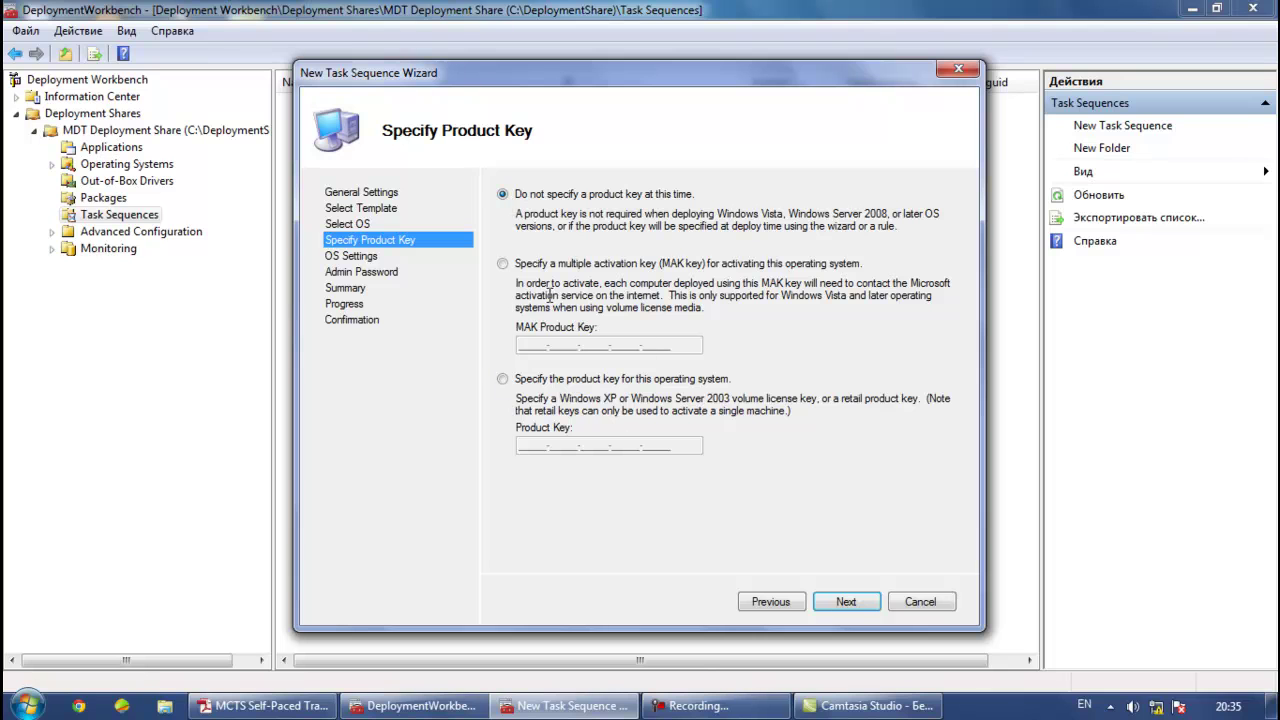
{"action": "left_click", "coordinate": [850, 603]}
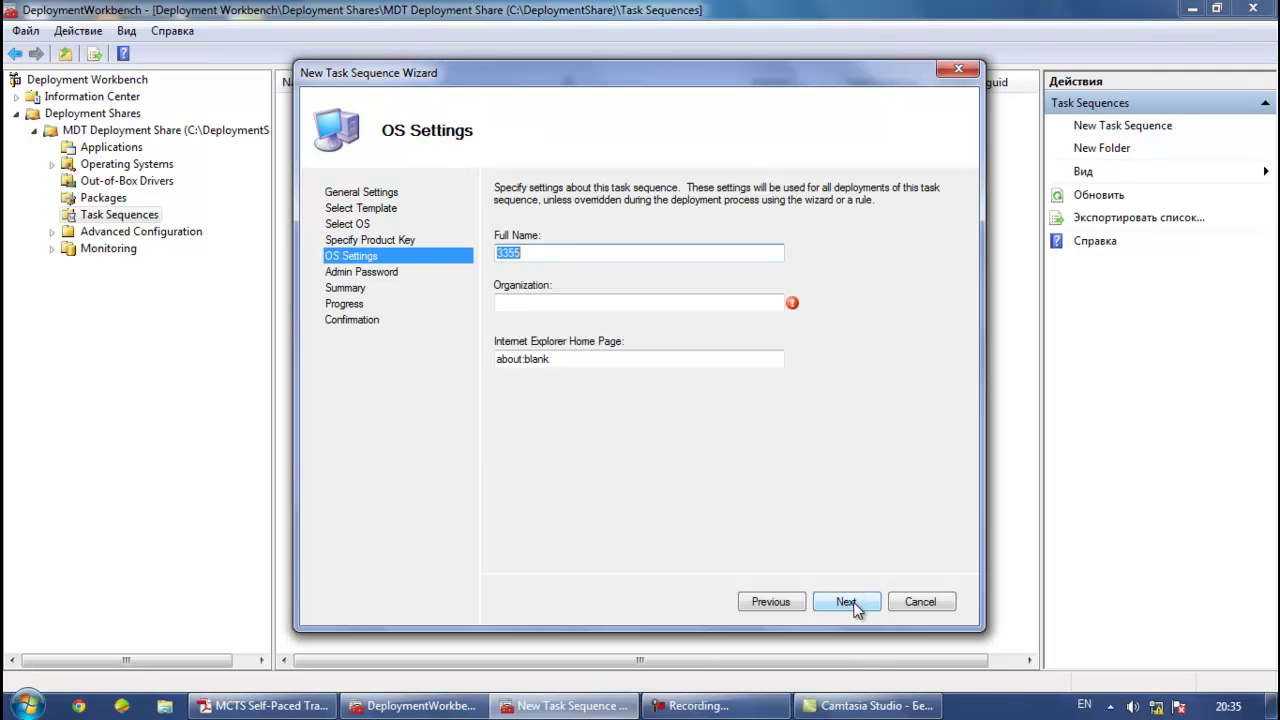
Set the organization to 5533 and the home page to Facebook.com
{"action": "left_click", "coordinate": [548, 302]}
{"action": "type", "text": "5533"}
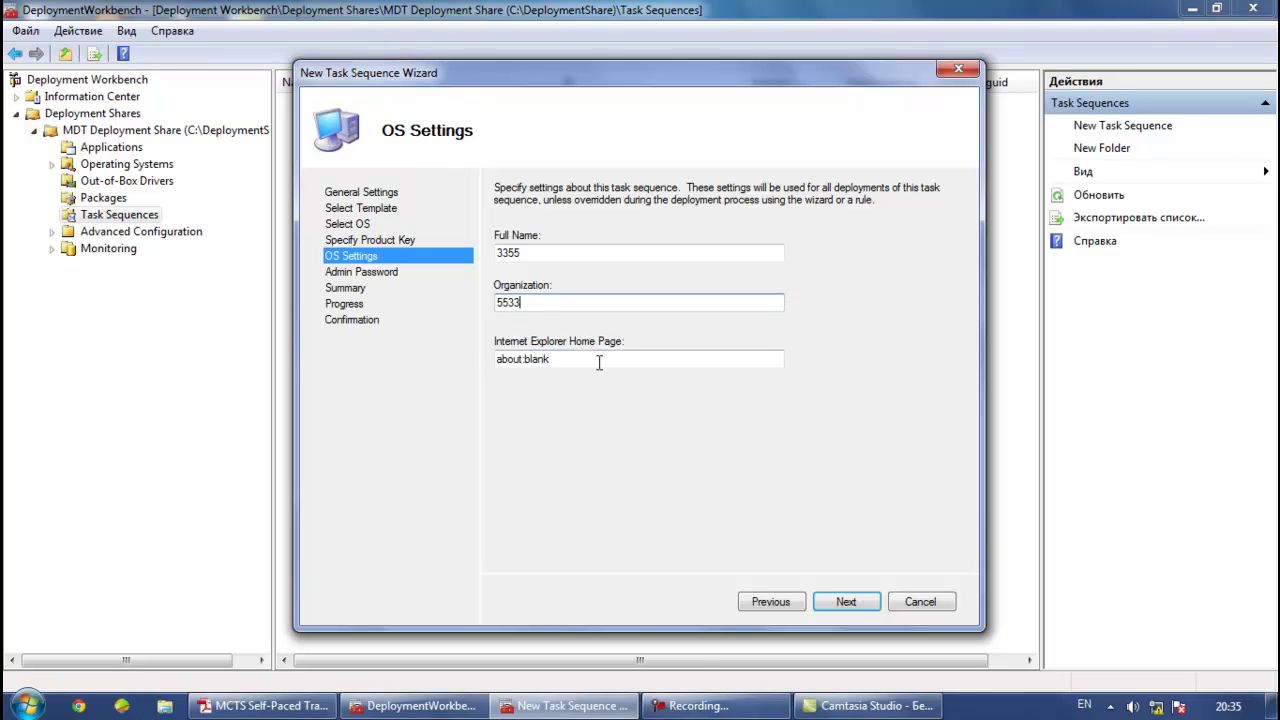
{"action": "double_click", "coordinate": [596, 357]}
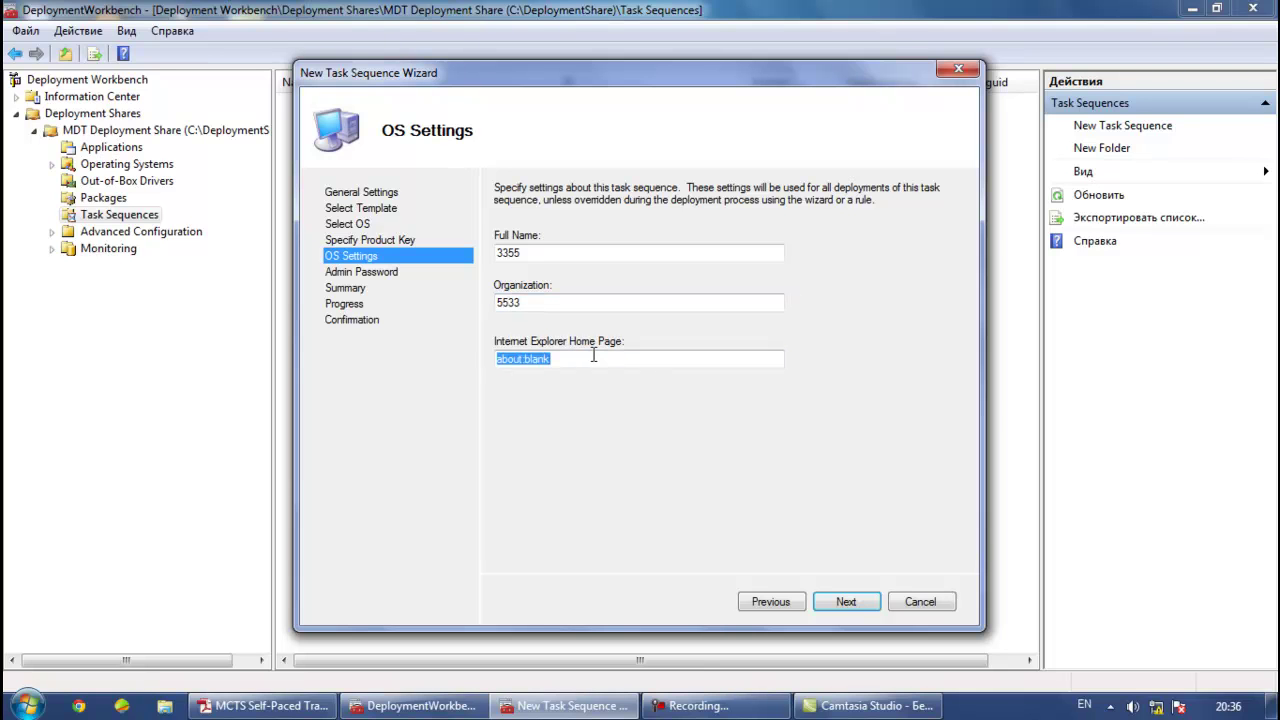
{"action": "type", "text": "Facebook.com"}
Enter and confirm the local Administrator password
{"action": "left_click", "coordinate": [853, 600]}
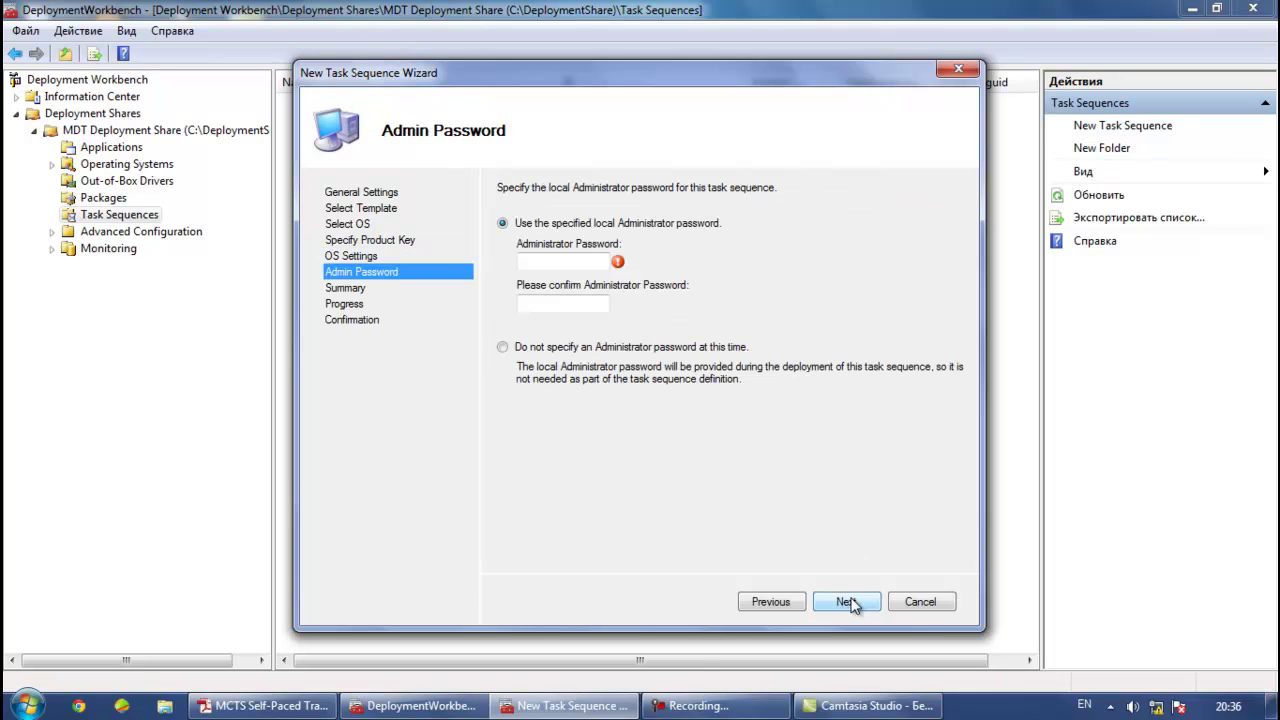
{"action": "left_click", "coordinate": [549, 262]}
{"action": "type", "text": "1234"}
{"action": "left_click", "coordinate": [549, 307]}
{"action": "type", "text": "1234"}
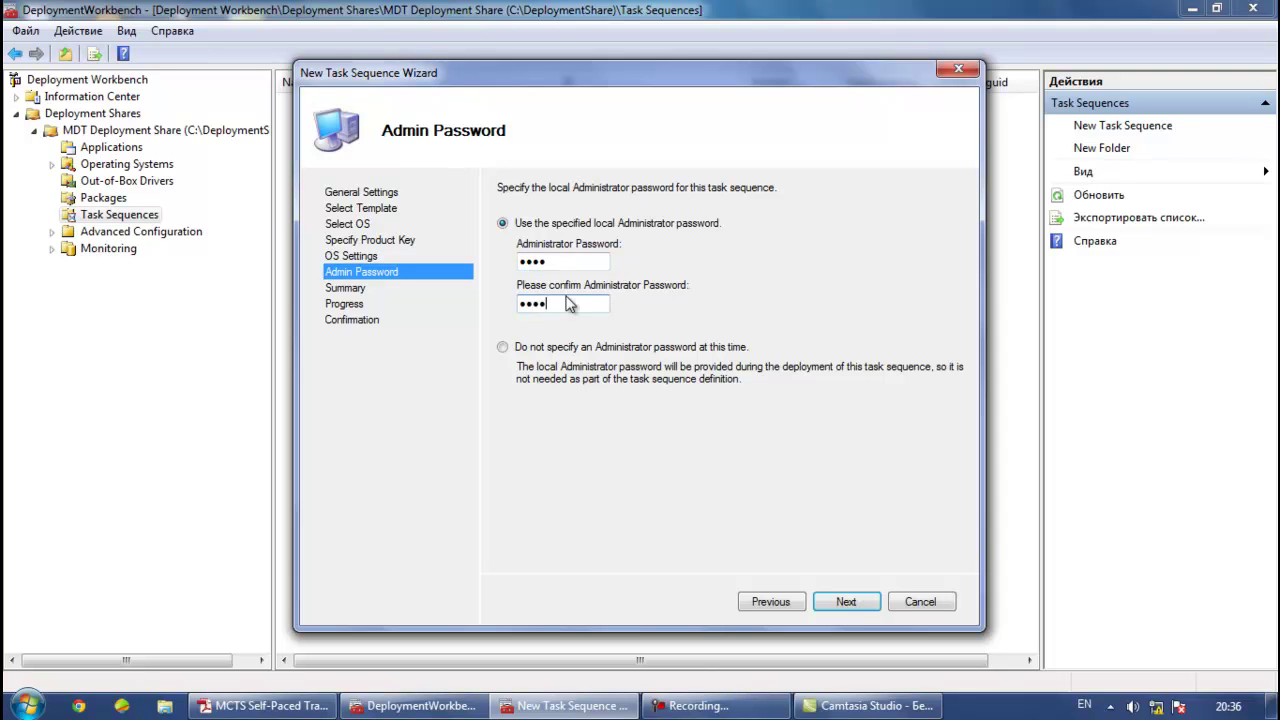
Finish the wizard to create task sequence Ta and select its new row
{"action": "left_click", "coordinate": [846, 601]}
{"action": "left_click", "coordinate": [850, 604]}
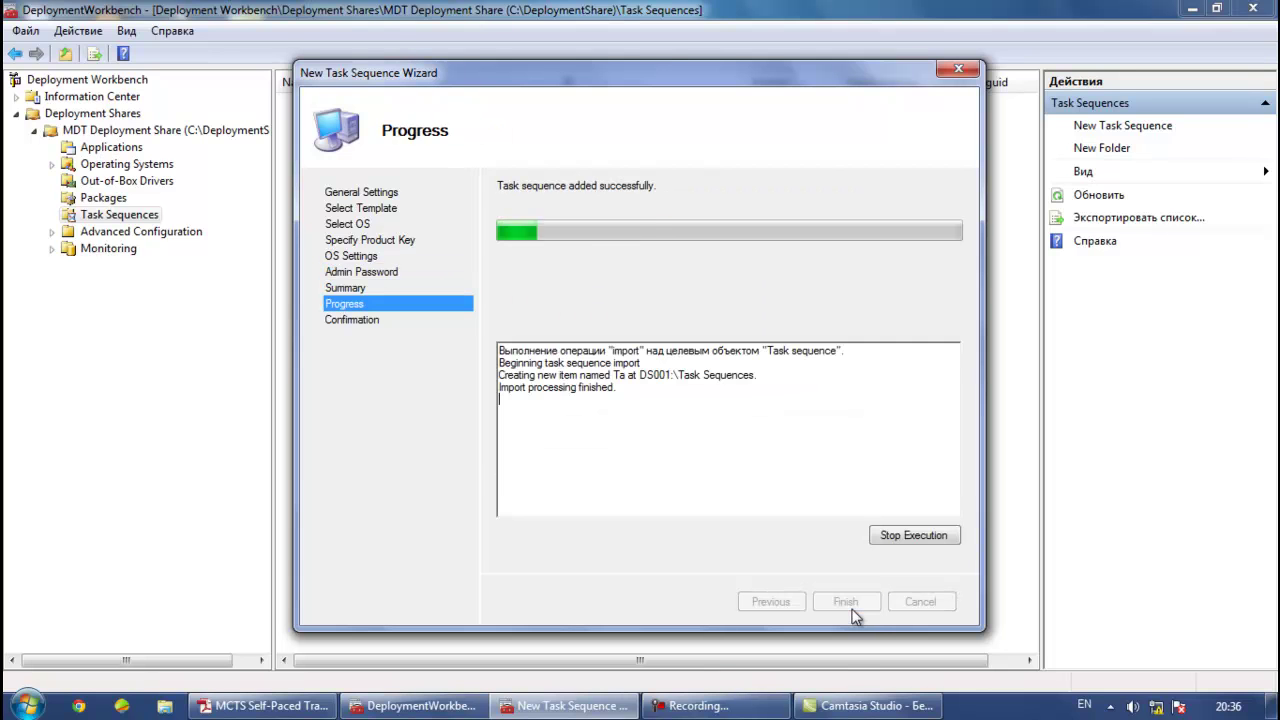
{"action": "left_click", "coordinate": [852, 603]}
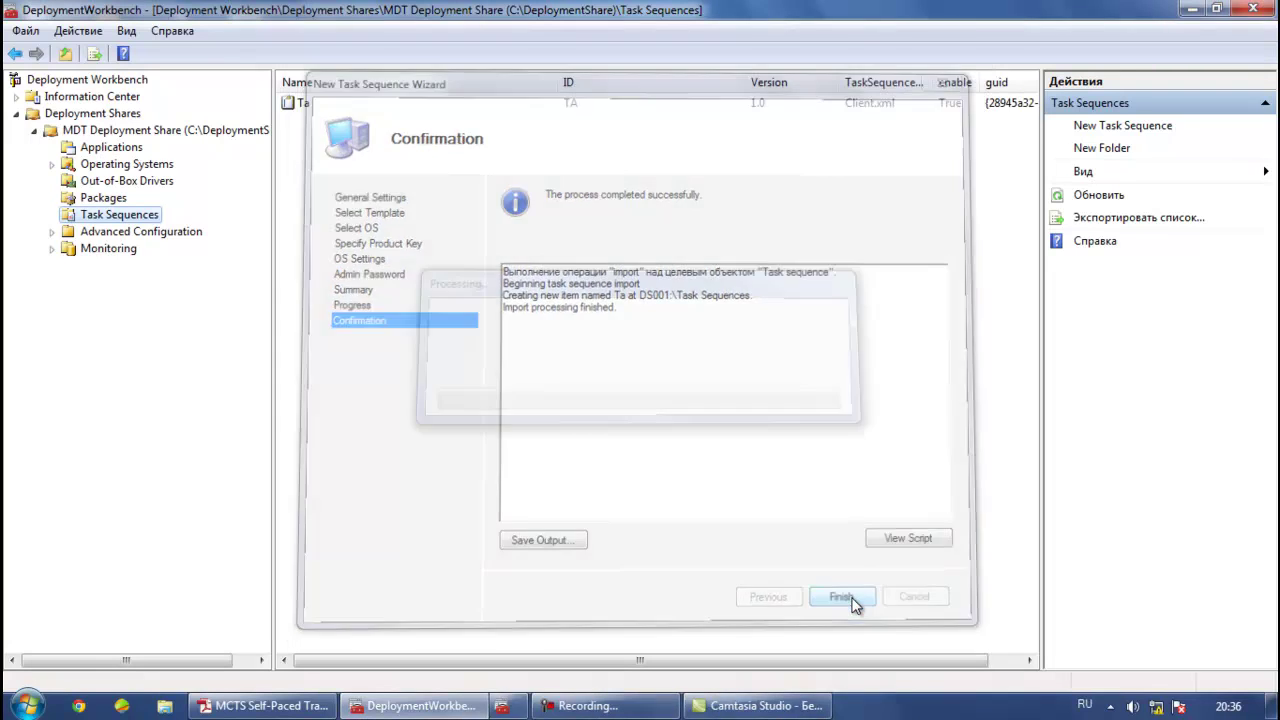
{"action": "left_click", "coordinate": [298, 104]}
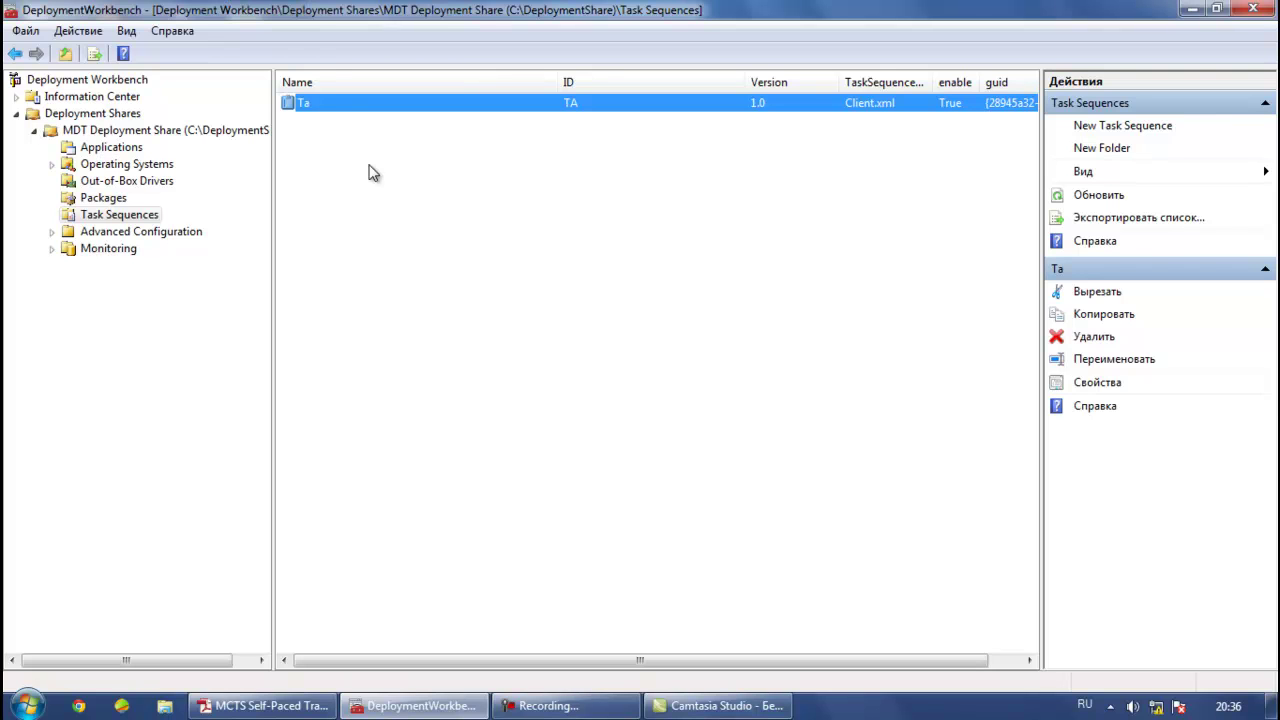
{"action": "left_click", "coordinate": [305, 105]}
{"action": "key", "text": "Escape"}
Open Ta's properties and select Format and Partition Disk under Preinstall > New Computer only
{"action": "right_click", "coordinate": [337, 105]}
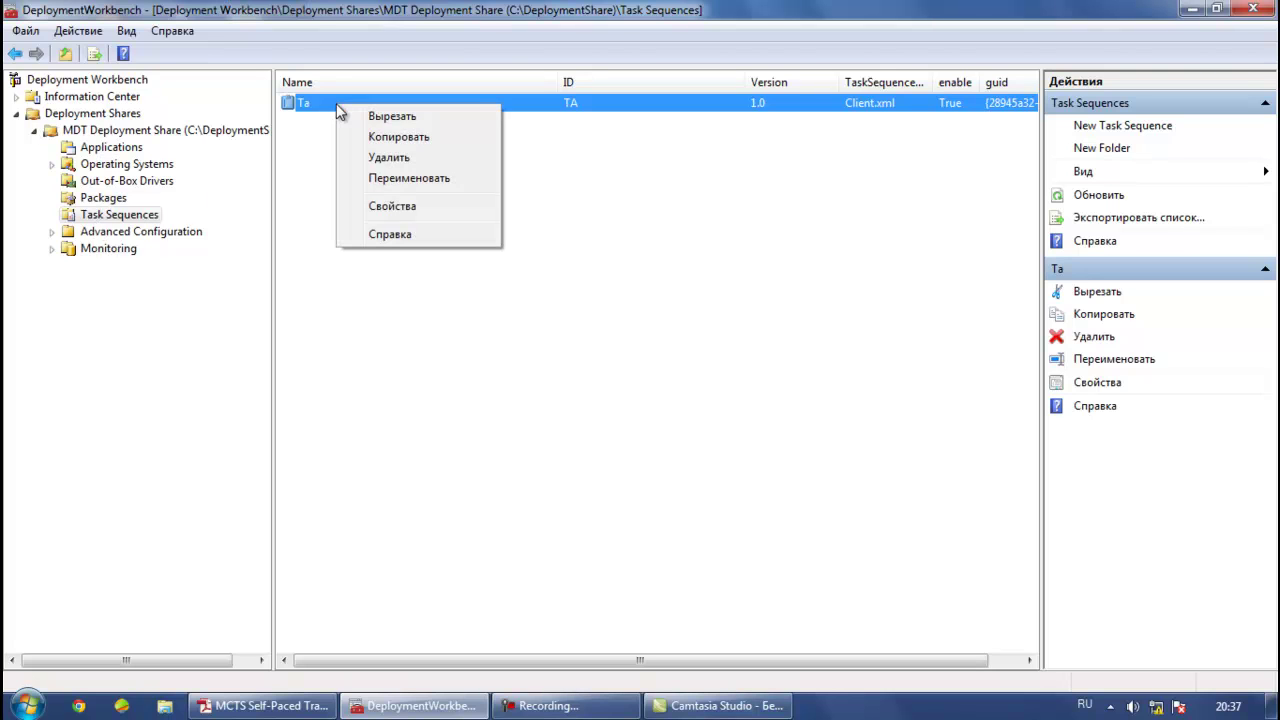
{"action": "left_click", "coordinate": [390, 208]}
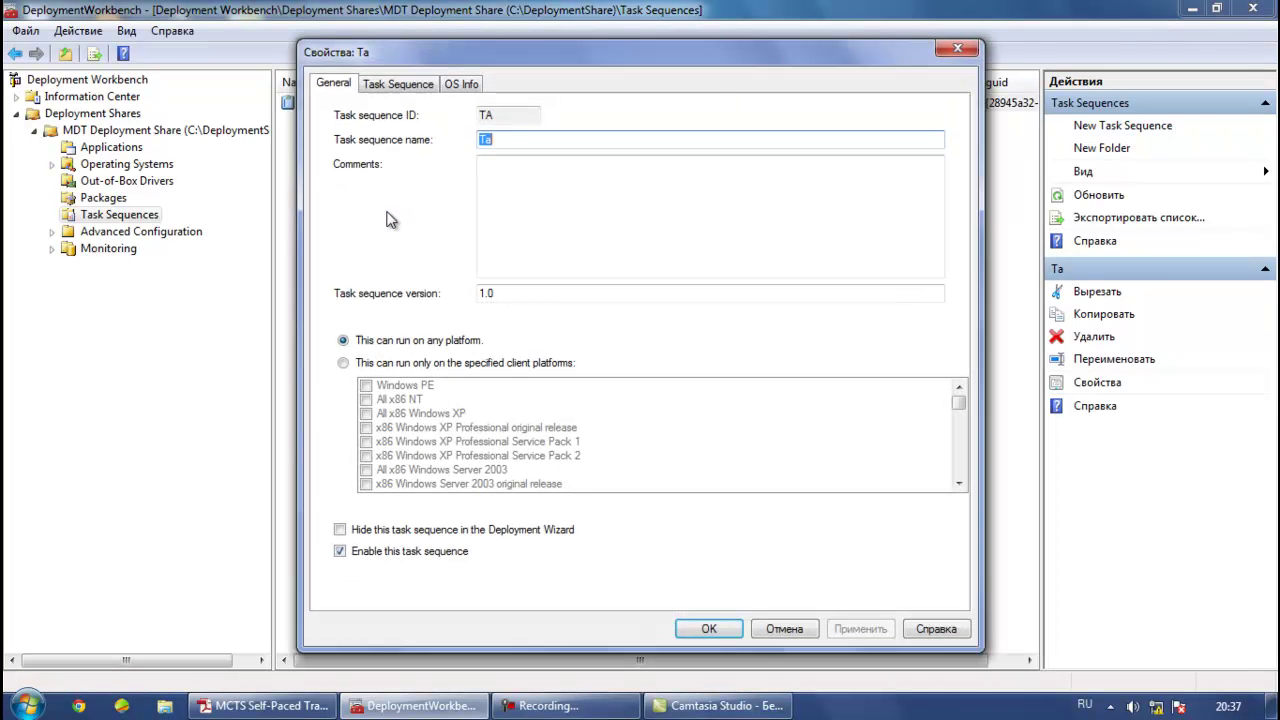
{"action": "left_click", "coordinate": [390, 85]}
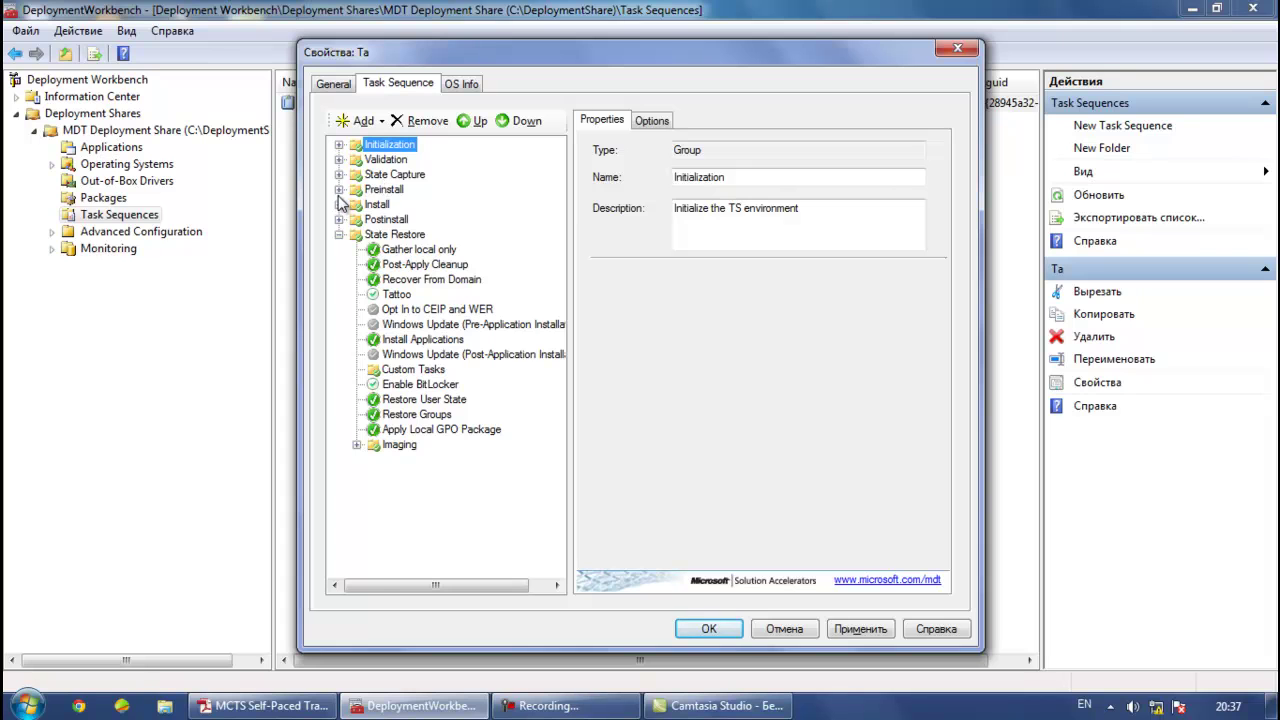
{"action": "left_click", "coordinate": [339, 190]}
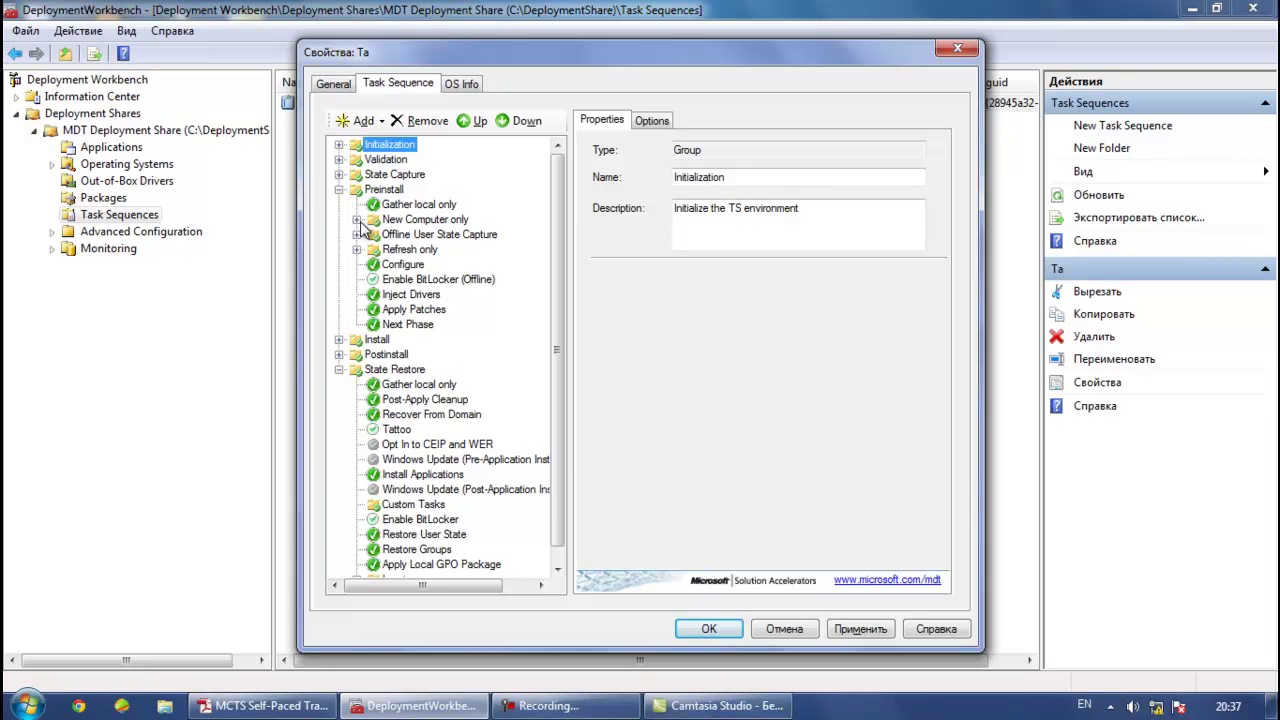
{"action": "left_click", "coordinate": [358, 220]}
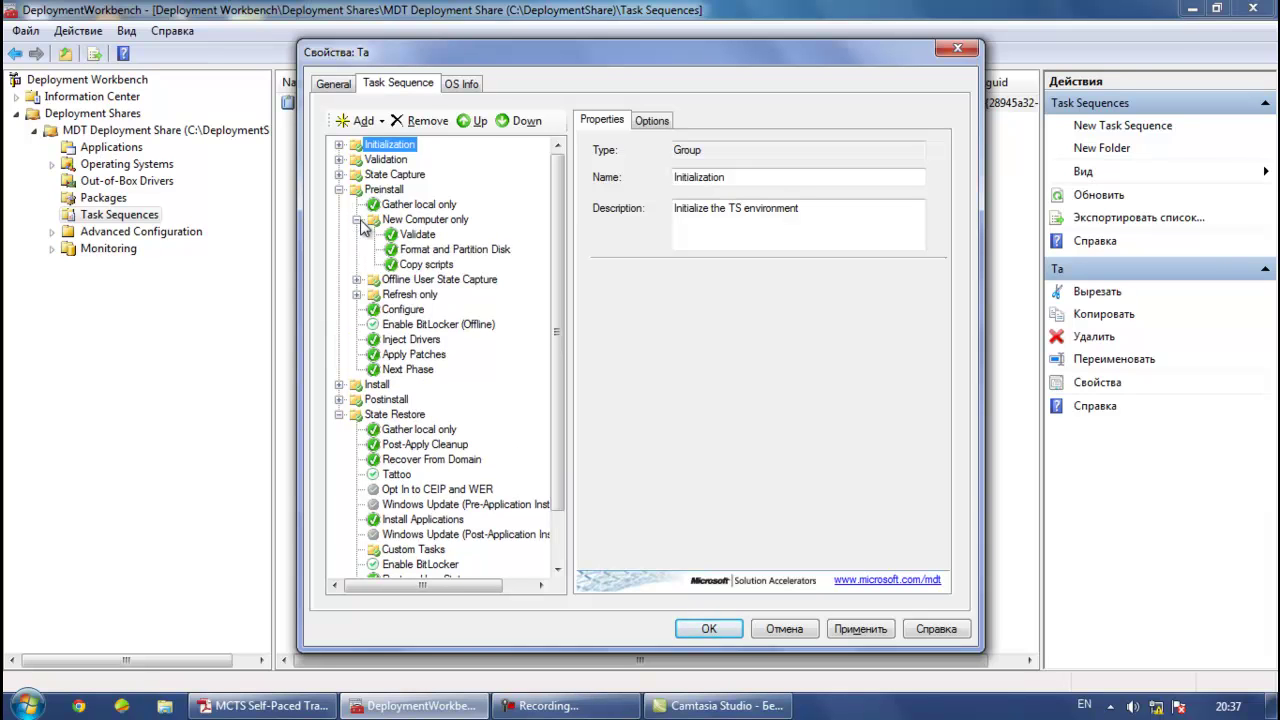
{"action": "left_click", "coordinate": [402, 252]}
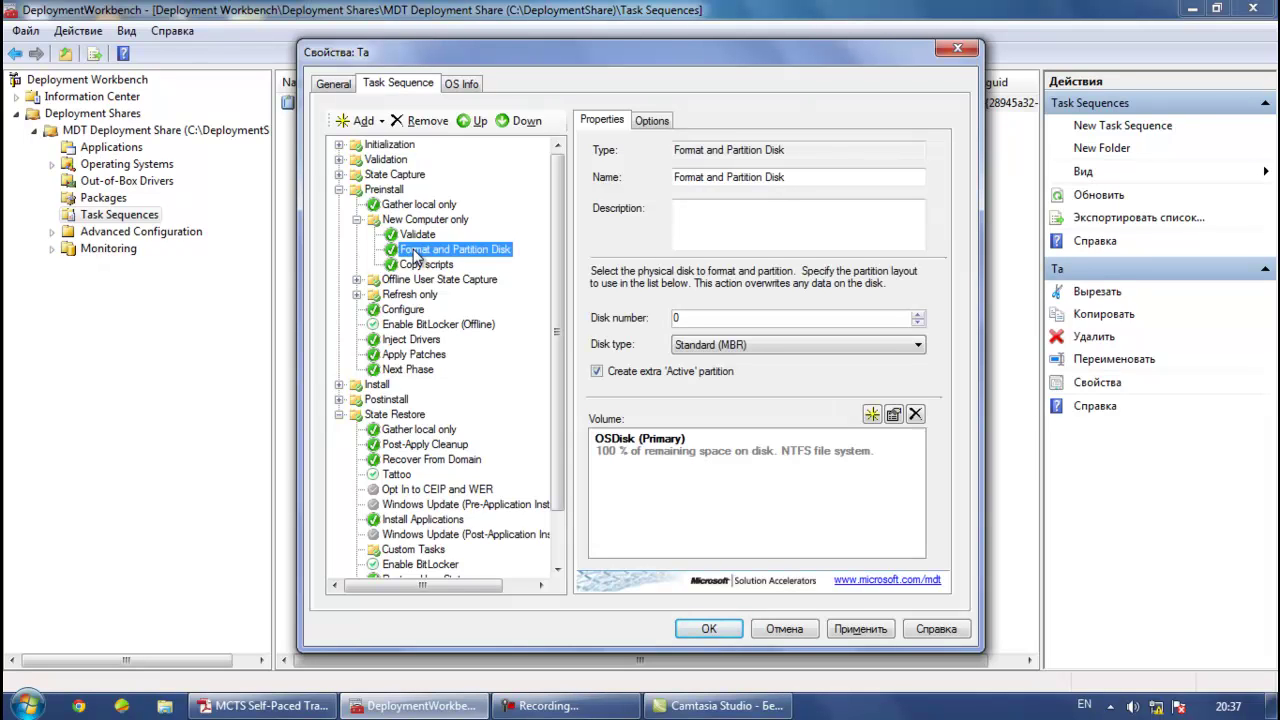
Add a Set Task Sequence Variable step and name it Boot VHD size
{"action": "left_click", "coordinate": [357, 122]}
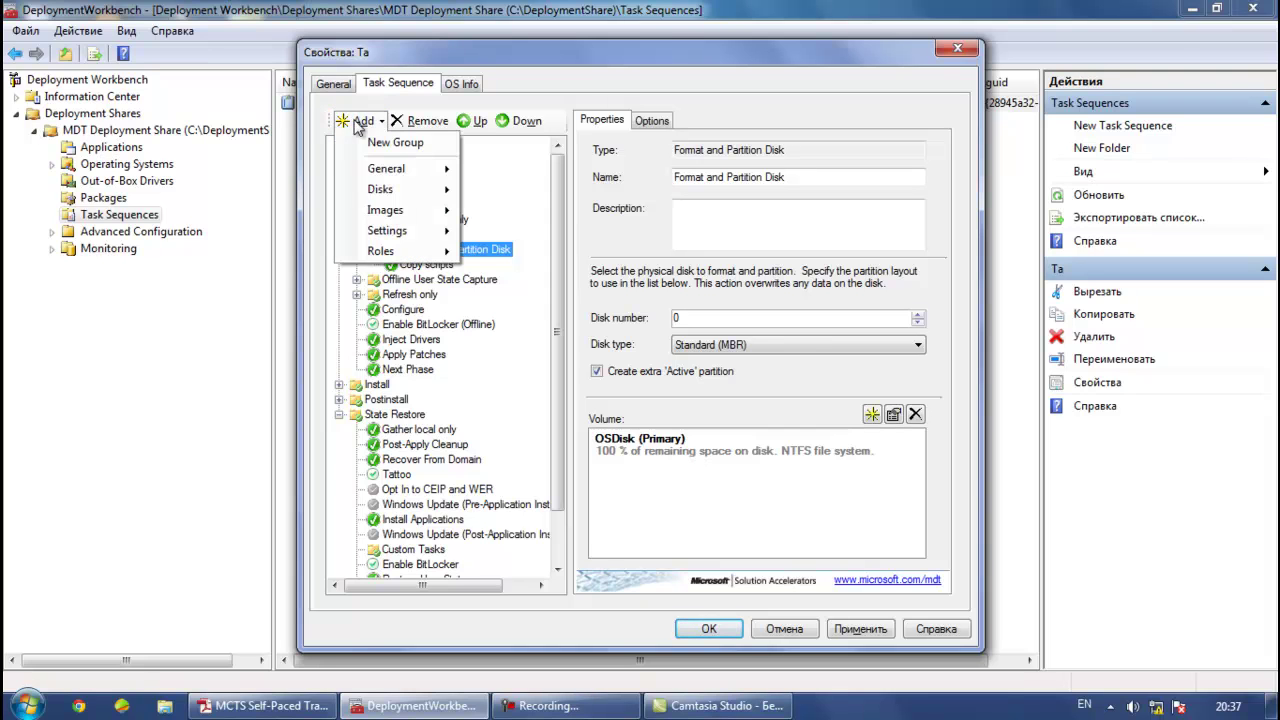
{"action": "mouse_move", "coordinate": [392, 168]}
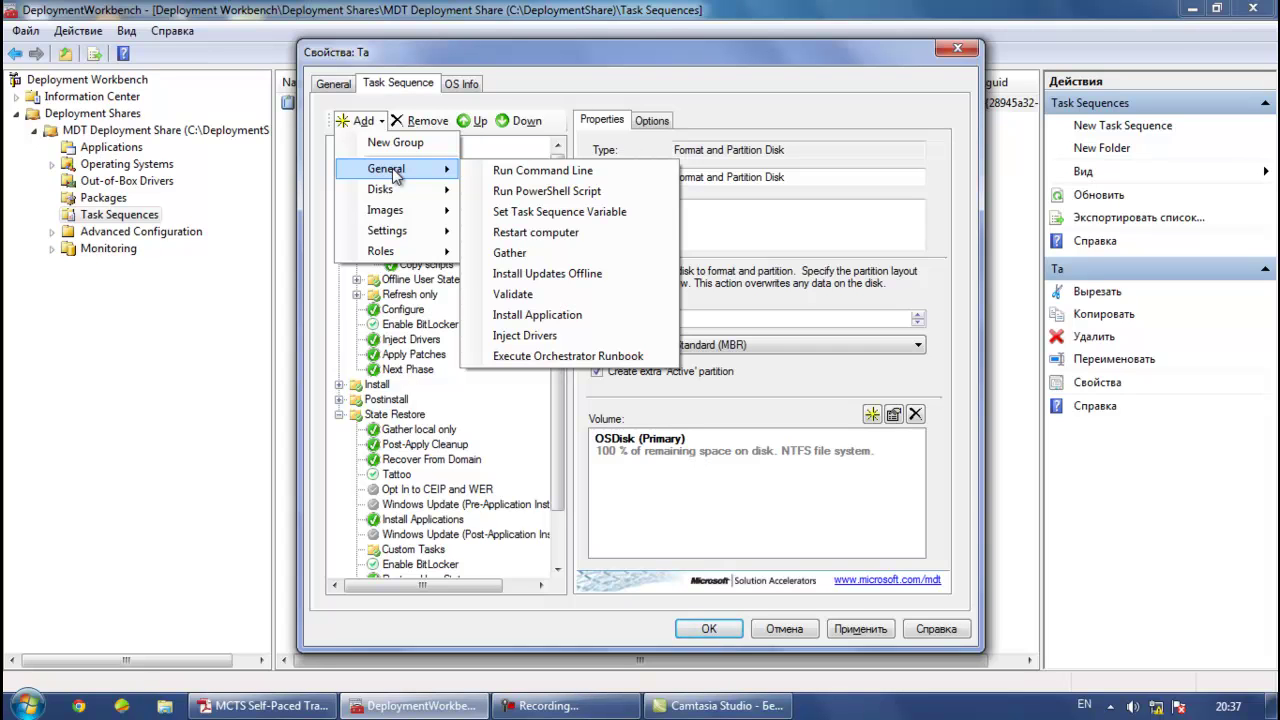
{"action": "left_click", "coordinate": [503, 214]}
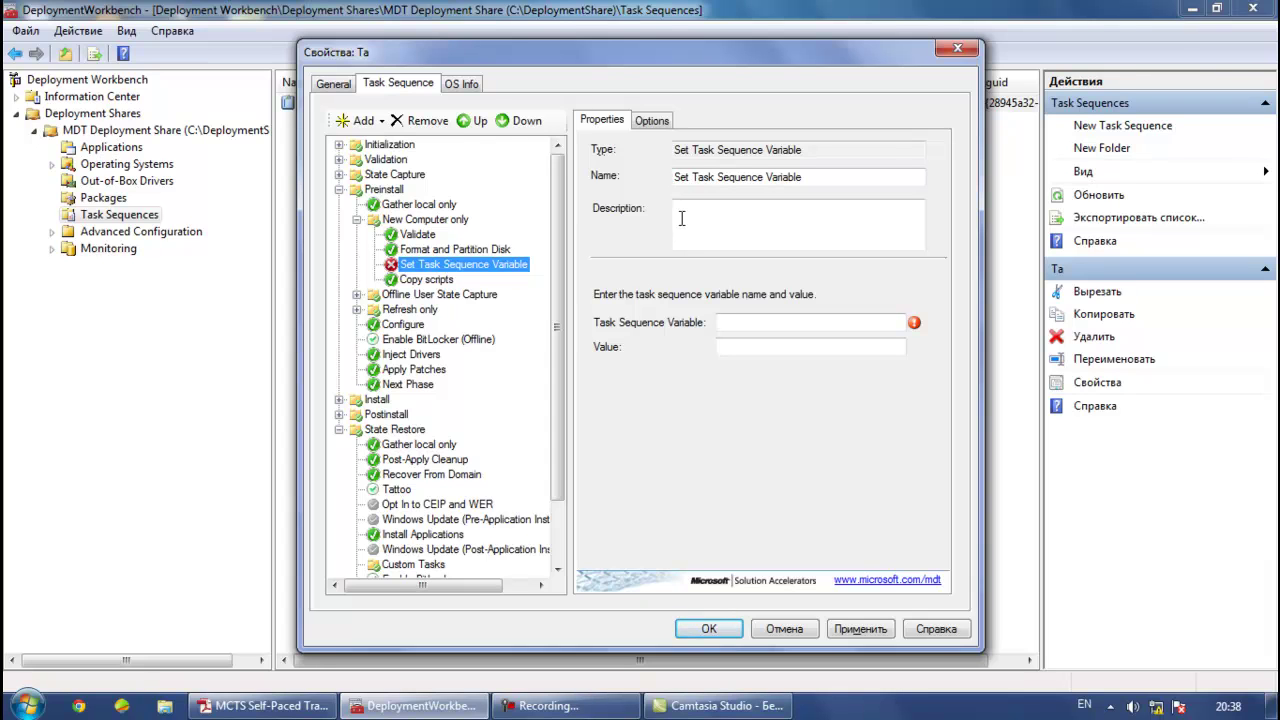
{"action": "double_click", "coordinate": [817, 177]}
{"action": "left_click_drag", "start_coordinate": [817, 177], "coordinate": [688, 177]}
{"action": "left_click_drag", "start_coordinate": [817, 177], "coordinate": [632, 190]}
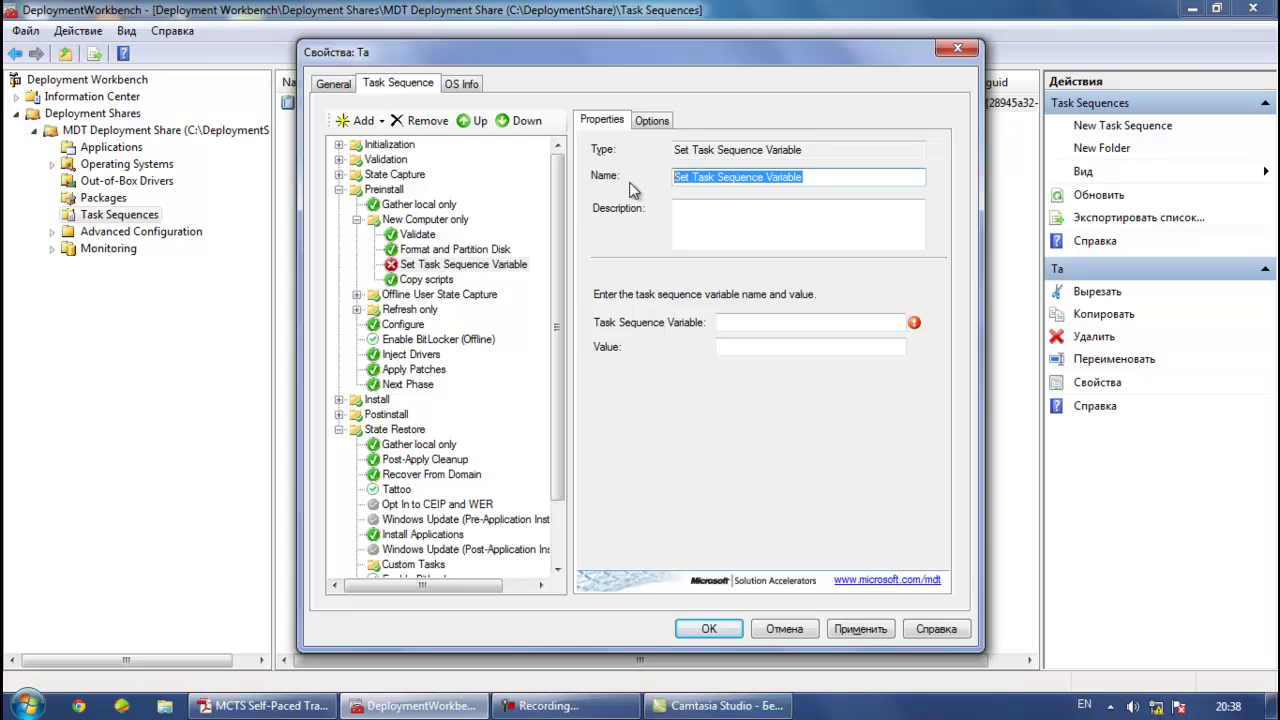
{"action": "type", "text": "Boo"}
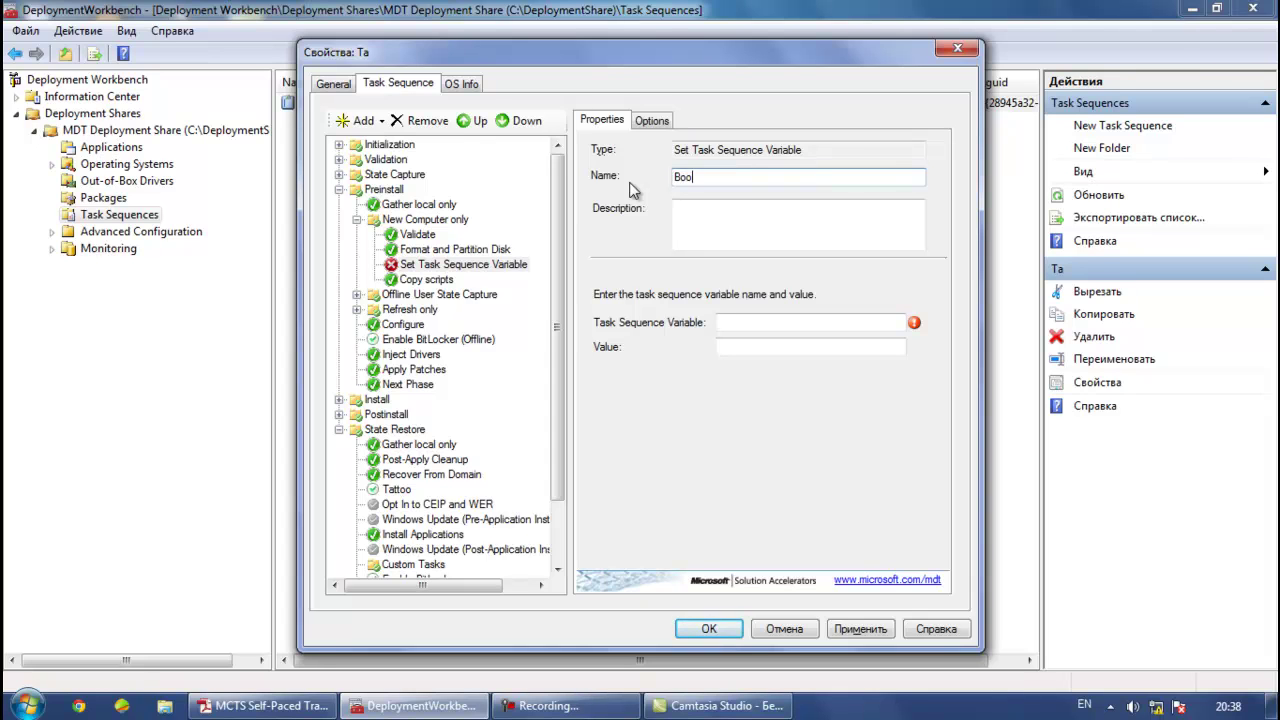
{"action": "type", "text": "t VHD size"}
Set the step's Task Sequence Variable to C:\bootvhdlocation
{"action": "left_click", "coordinate": [757, 323]}
{"action": "type", "text": "C:\\"}
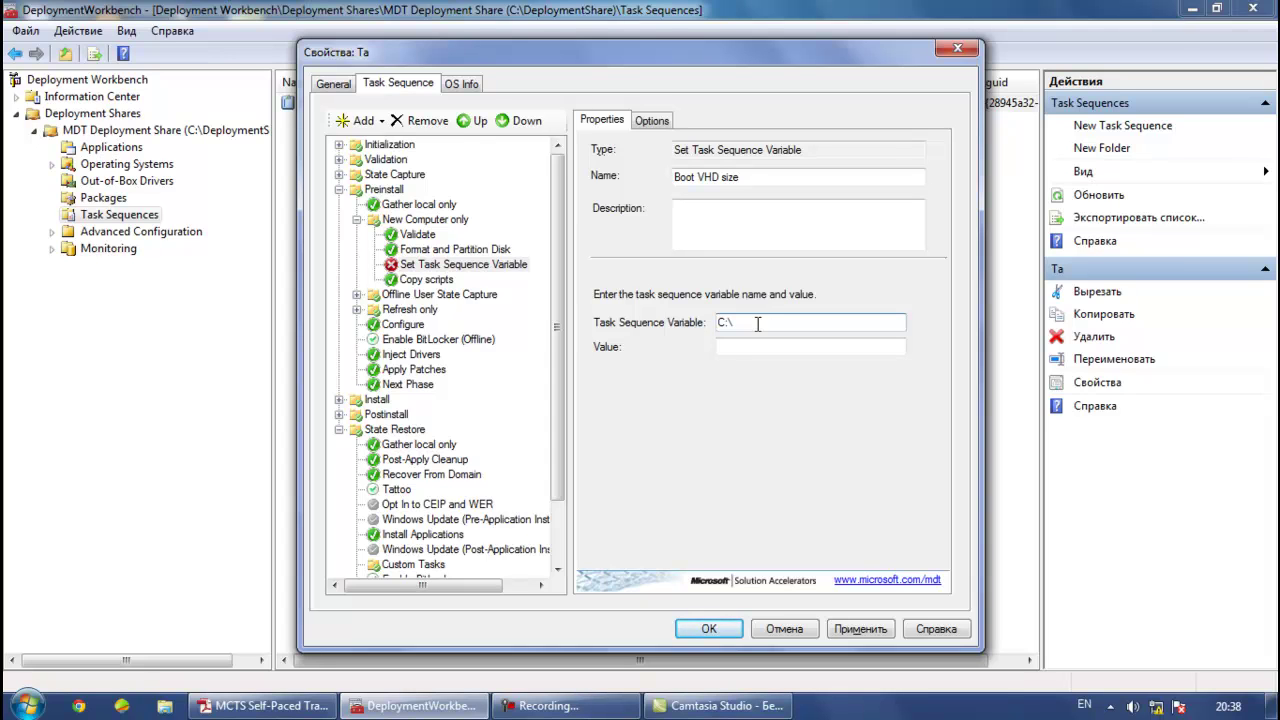
{"action": "type", "text": "bootvhd"}
{"action": "type", "text": "location"}
{"action": "left_click", "coordinate": [366, 121]}
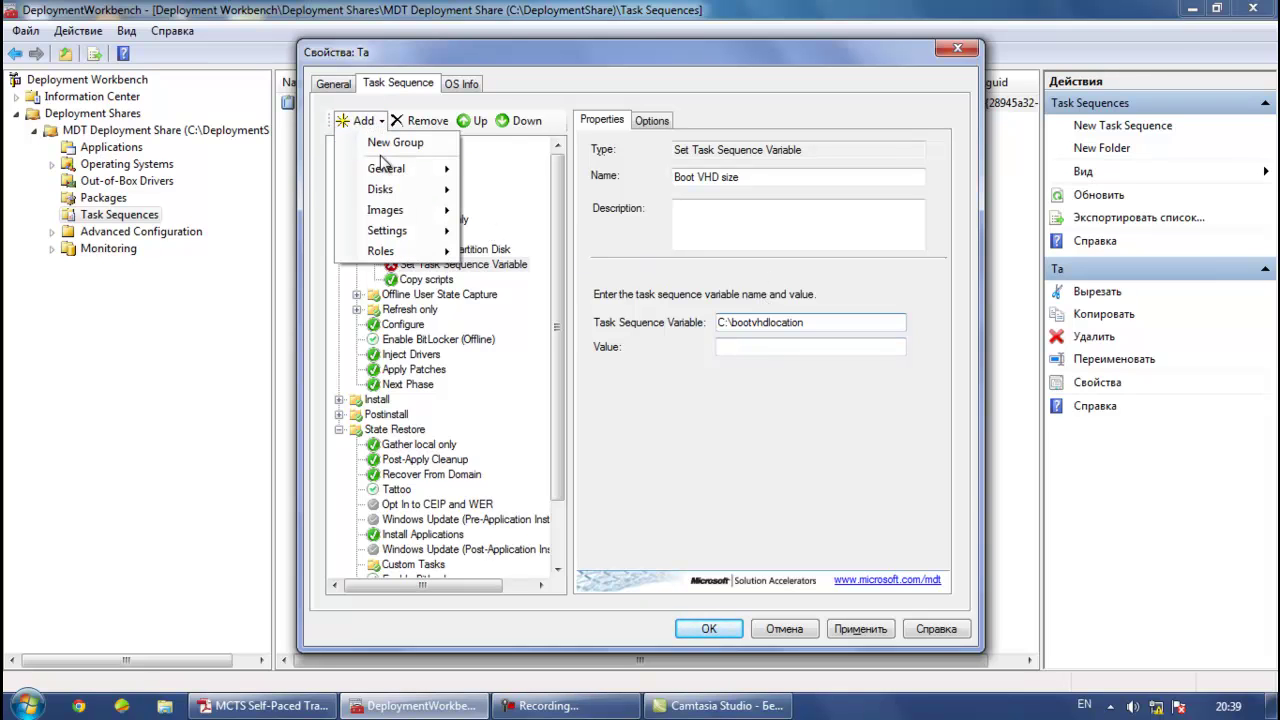
Add a Run Command Line step and name it BootVHDSize
{"action": "mouse_move", "coordinate": [390, 172]}
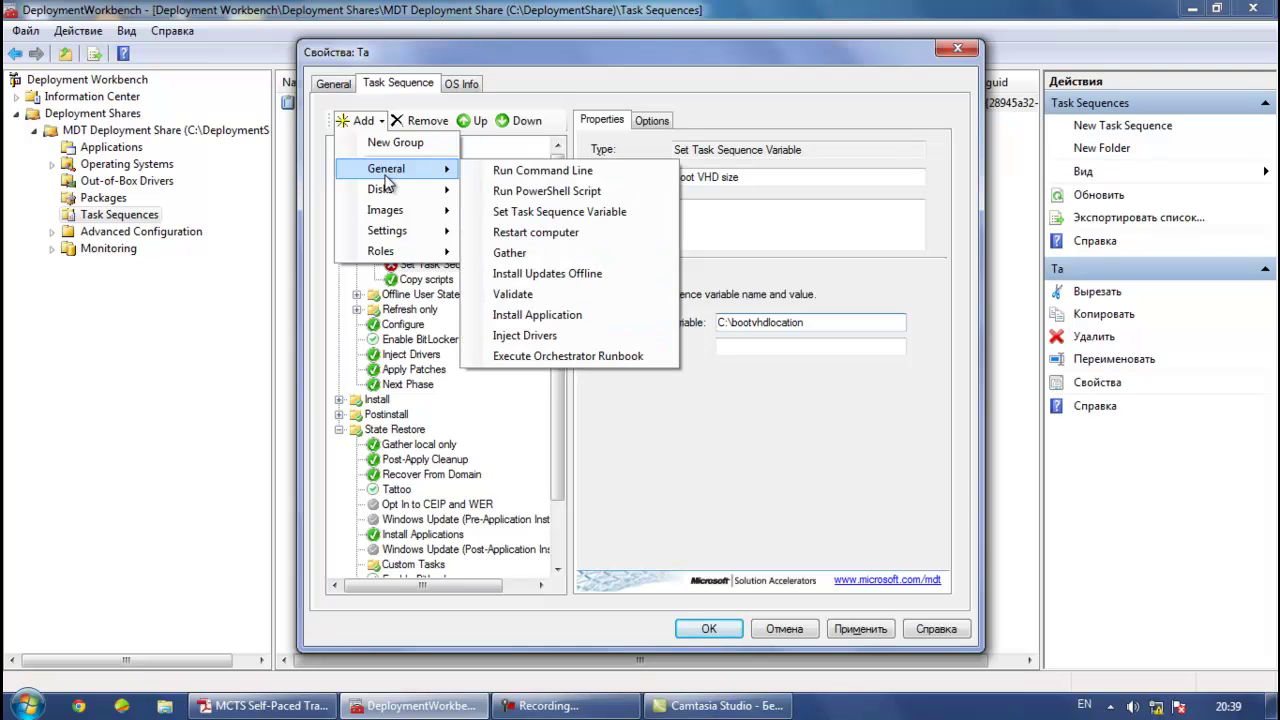
{"action": "left_click", "coordinate": [502, 171]}
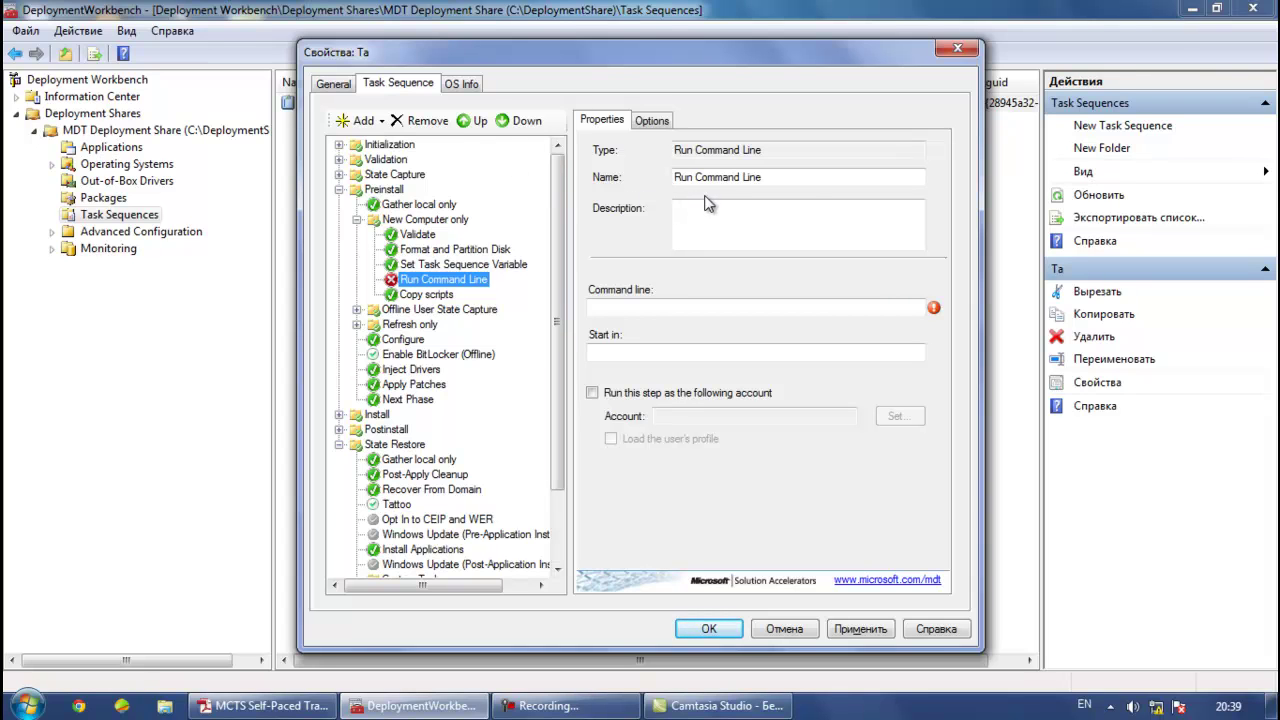
{"action": "double_click", "coordinate": [795, 177]}
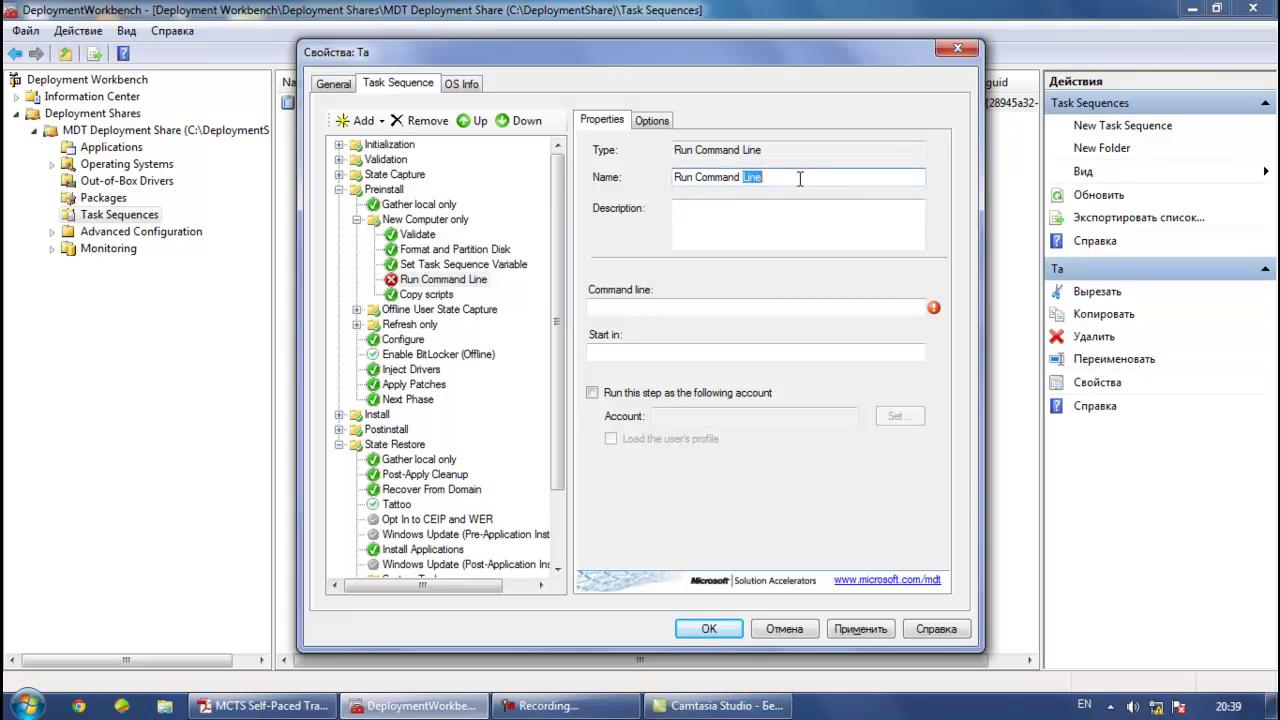
{"action": "left_click_drag", "start_coordinate": [795, 177], "coordinate": [630, 197]}
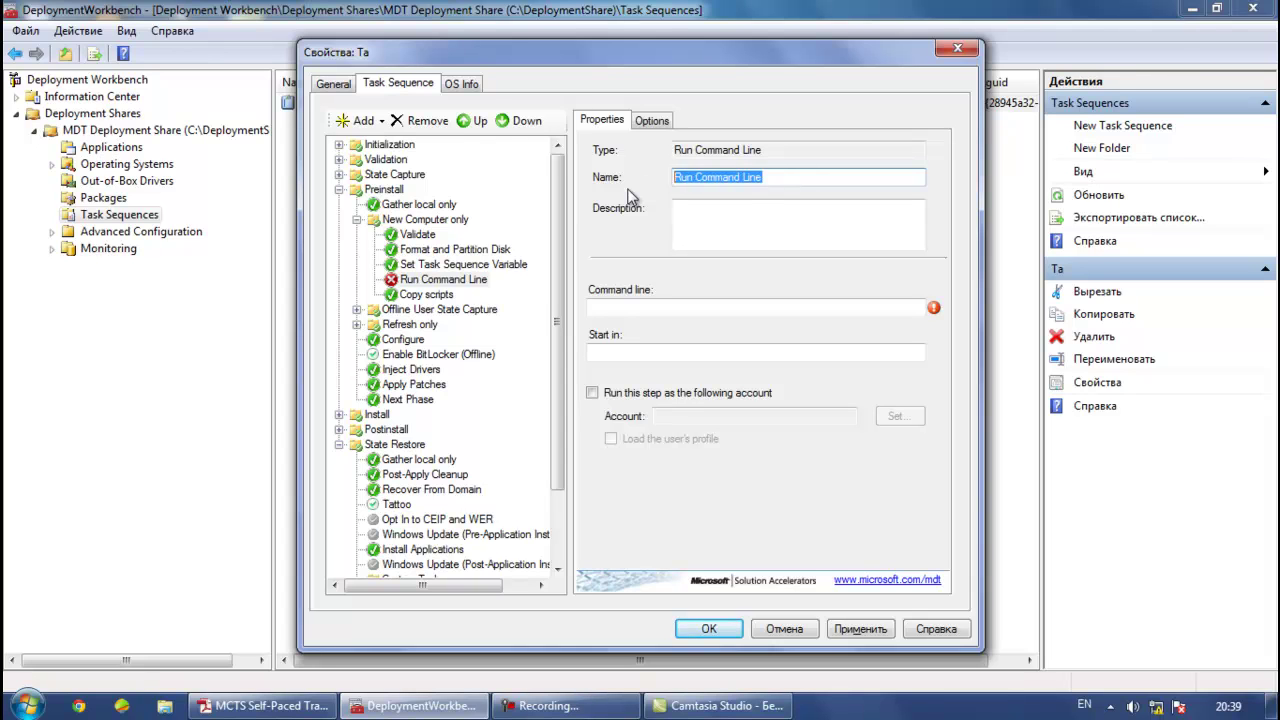
{"action": "type", "text": "Boot"}
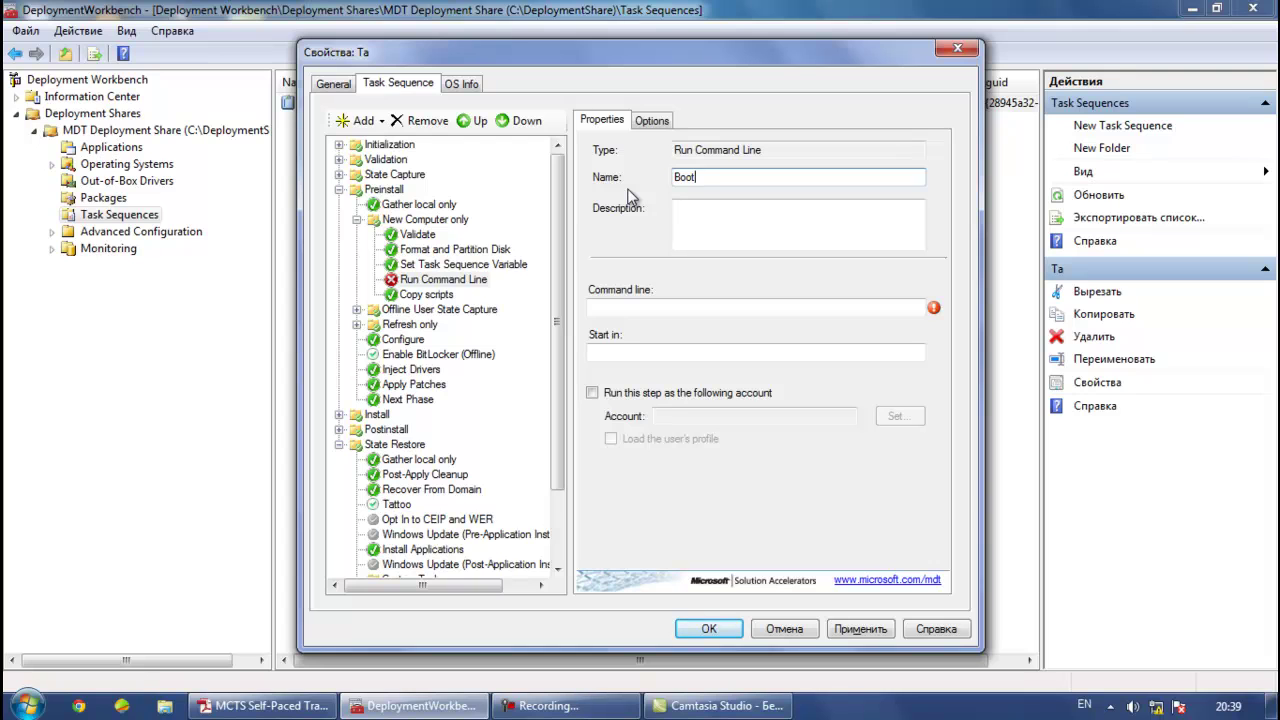
{"action": "type", "text": "VHDSize"}
Set the command line to BootVHDSize and the Start in field to 20000
{"action": "left_click", "coordinate": [676, 357]}
{"action": "double_click", "coordinate": [726, 179]}
{"action": "right_click", "coordinate": [726, 180]}
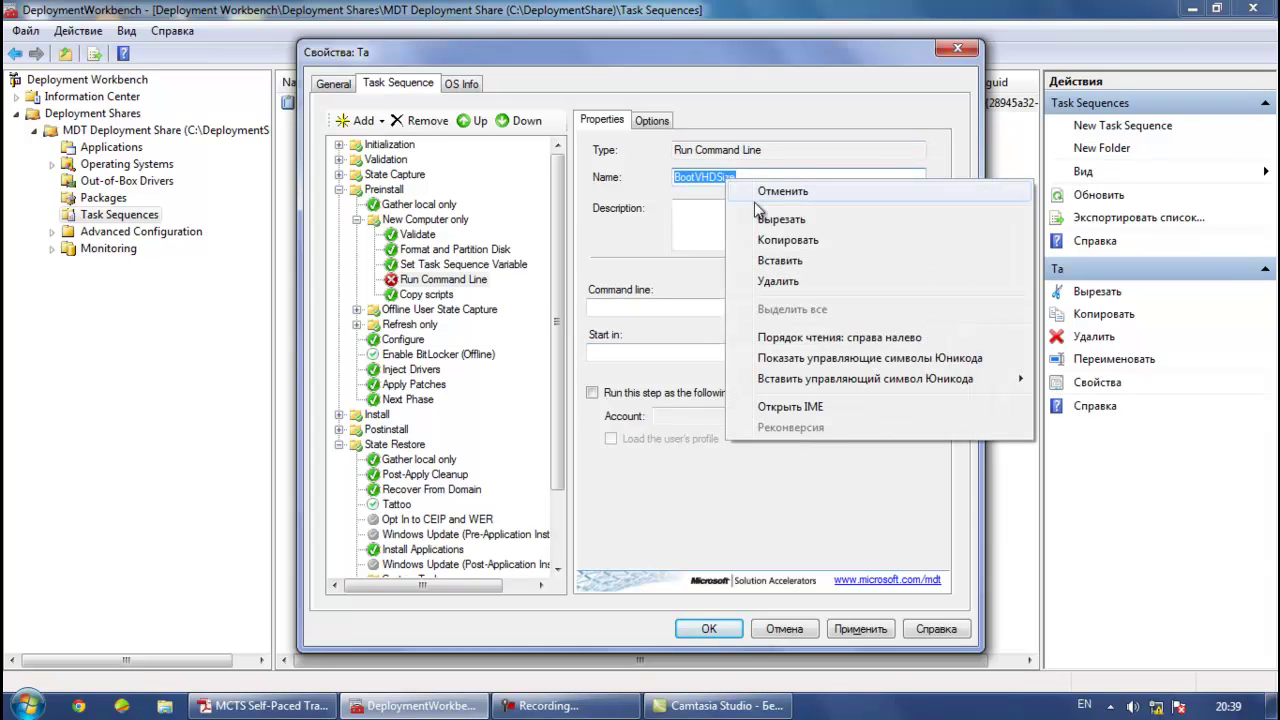
{"action": "left_click", "coordinate": [772, 243]}
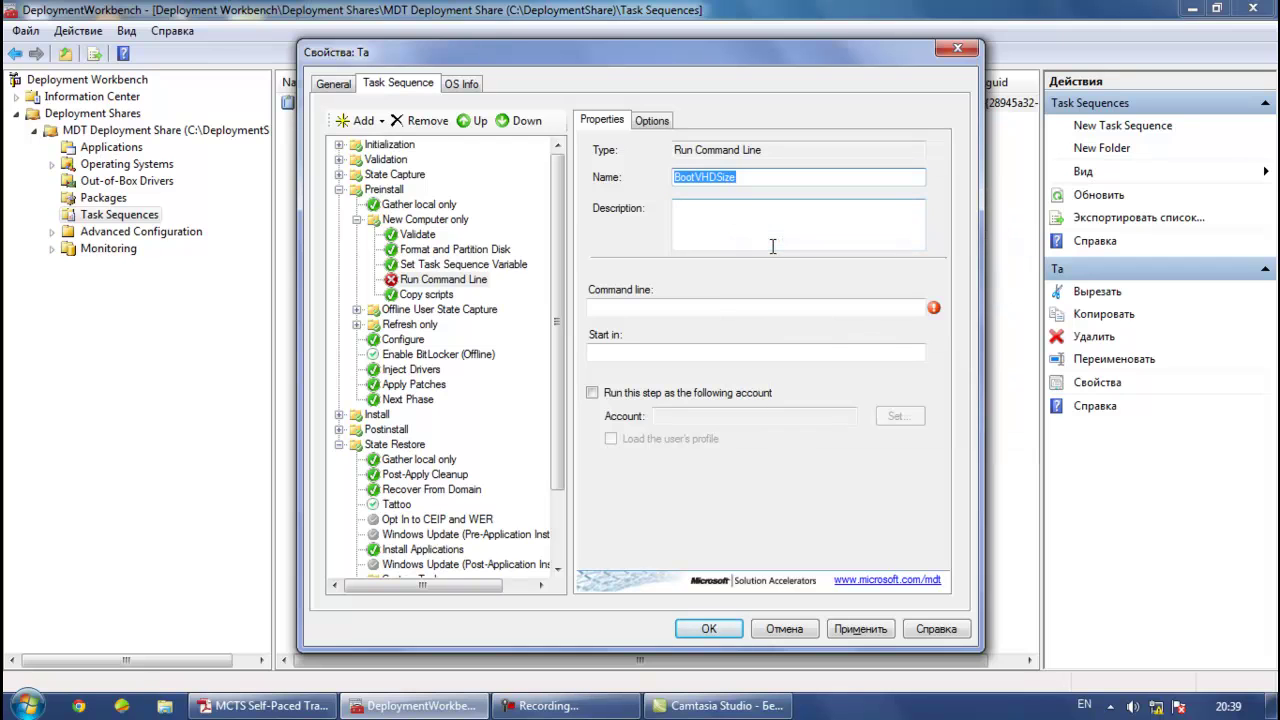
{"action": "left_click", "coordinate": [733, 311]}
{"action": "right_click", "coordinate": [684, 310]}
{"action": "left_click", "coordinate": [735, 390]}
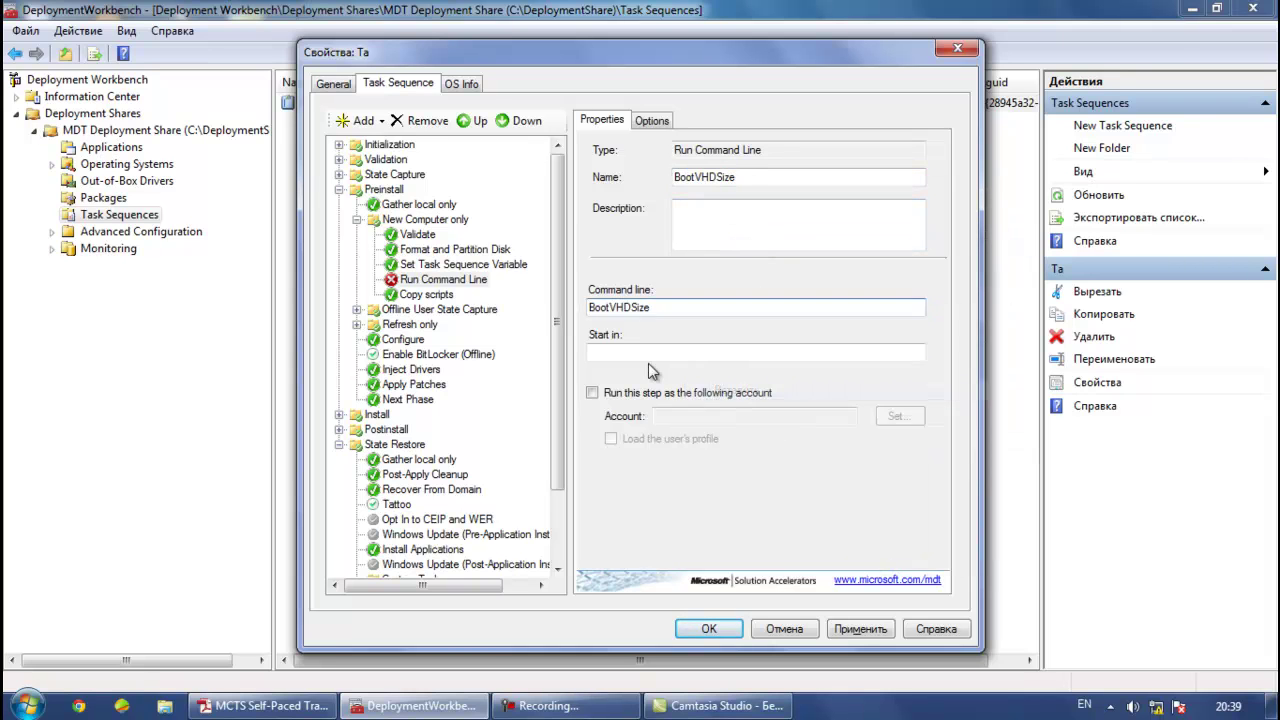
{"action": "left_click", "coordinate": [612, 349]}
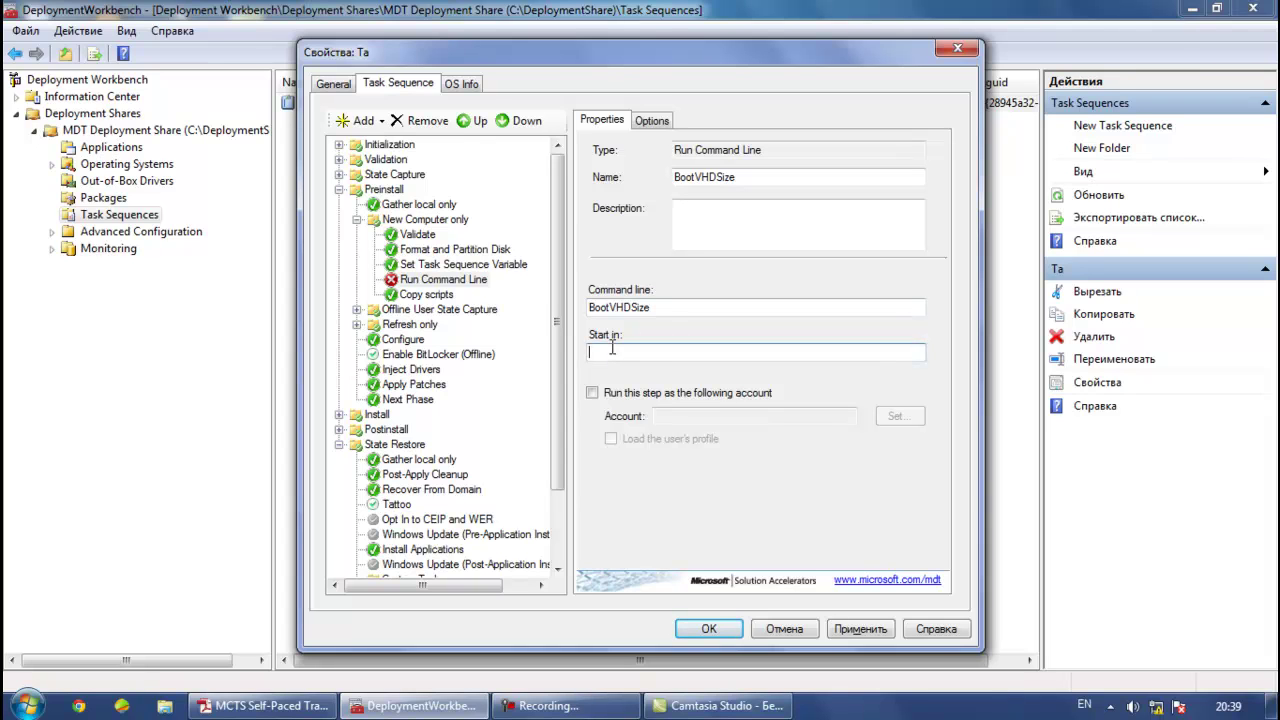
{"action": "type", "text": "20000"}
{"action": "left_click", "coordinate": [360, 121]}
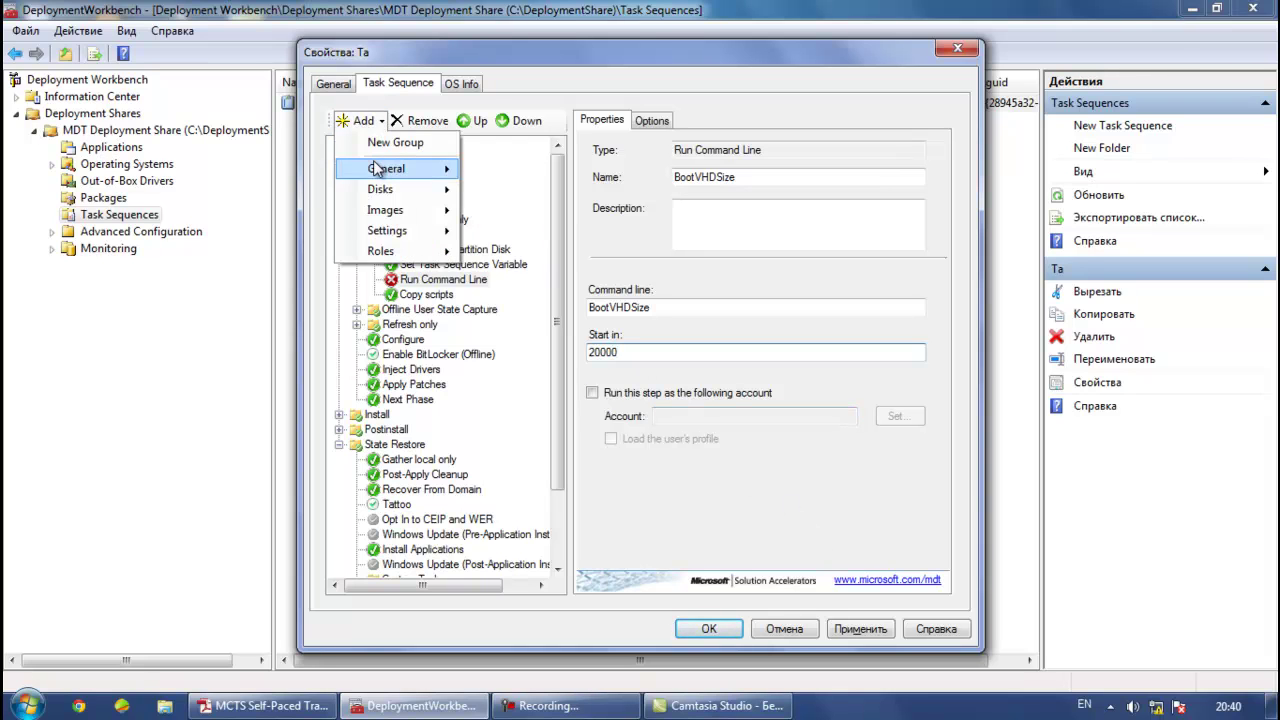
Add a second Set Task Sequence Variable step after BootVHDSize, named Set IP VHD
{"action": "mouse_move", "coordinate": [376, 168]}
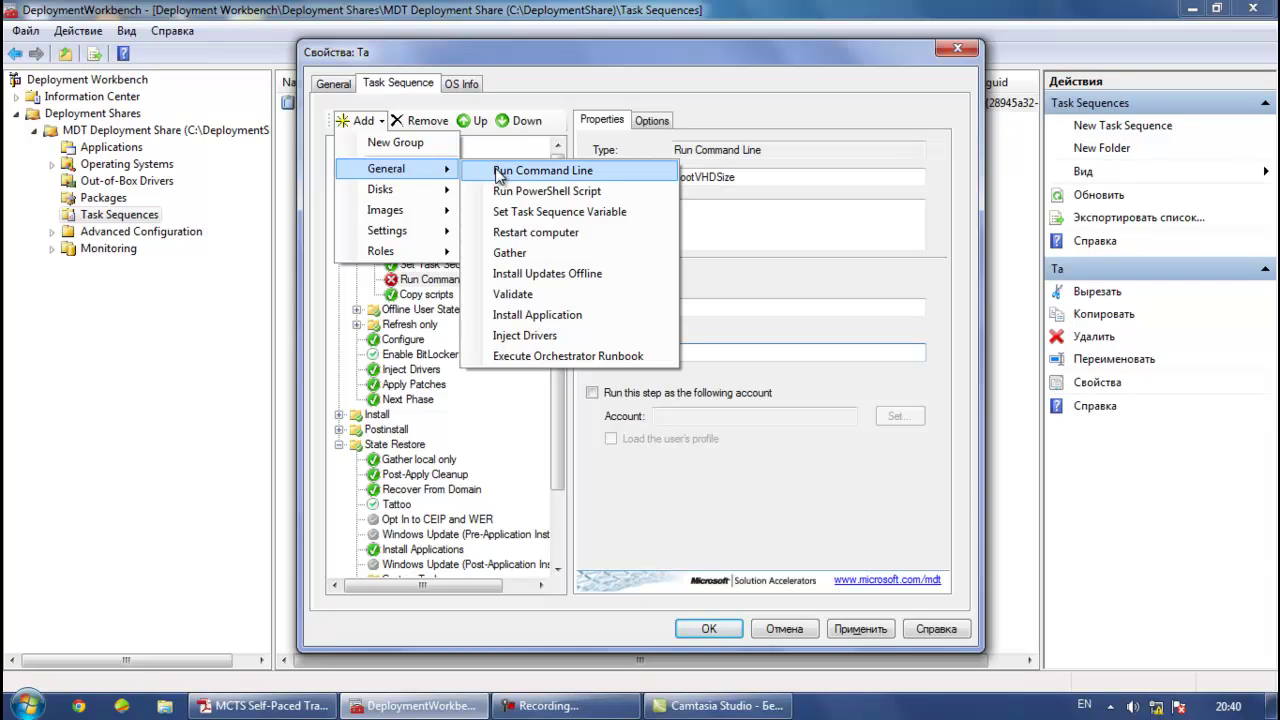
{"action": "left_click", "coordinate": [531, 213]}
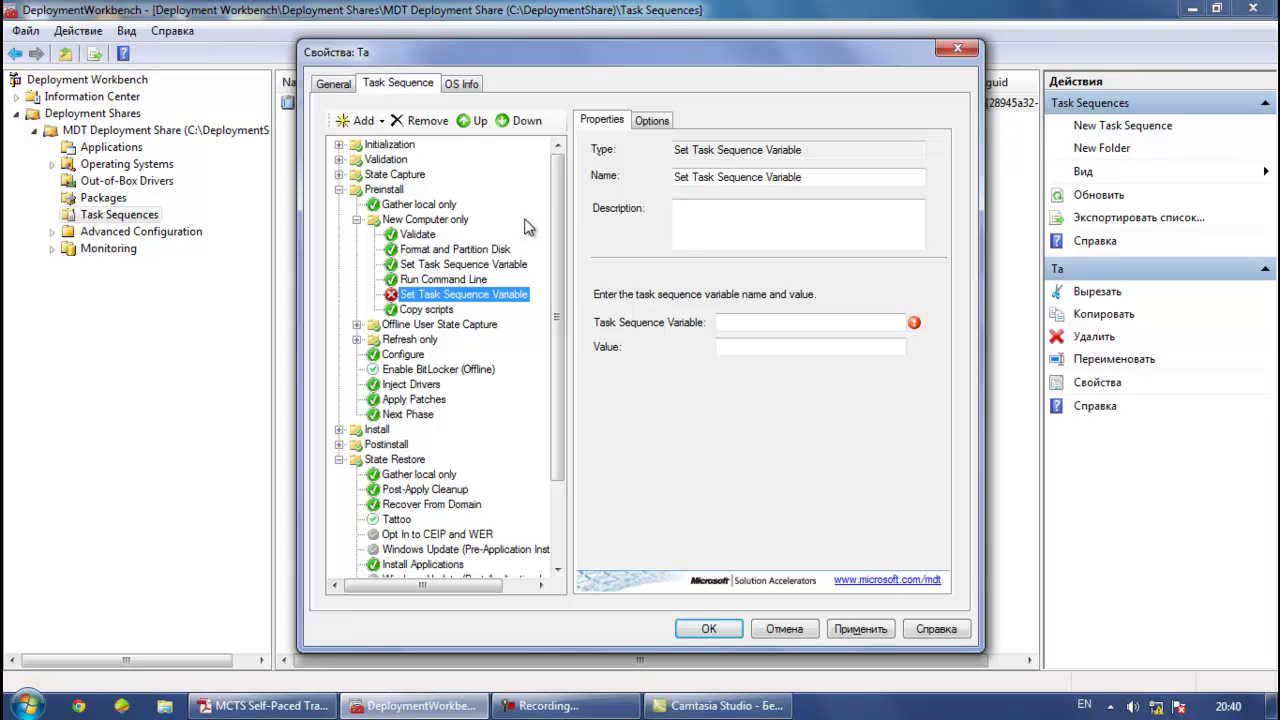
{"action": "double_click", "coordinate": [823, 177]}
{"action": "left_click", "coordinate": [826, 178]}
{"action": "left_click_drag", "start_coordinate": [826, 178], "coordinate": [678, 195]}
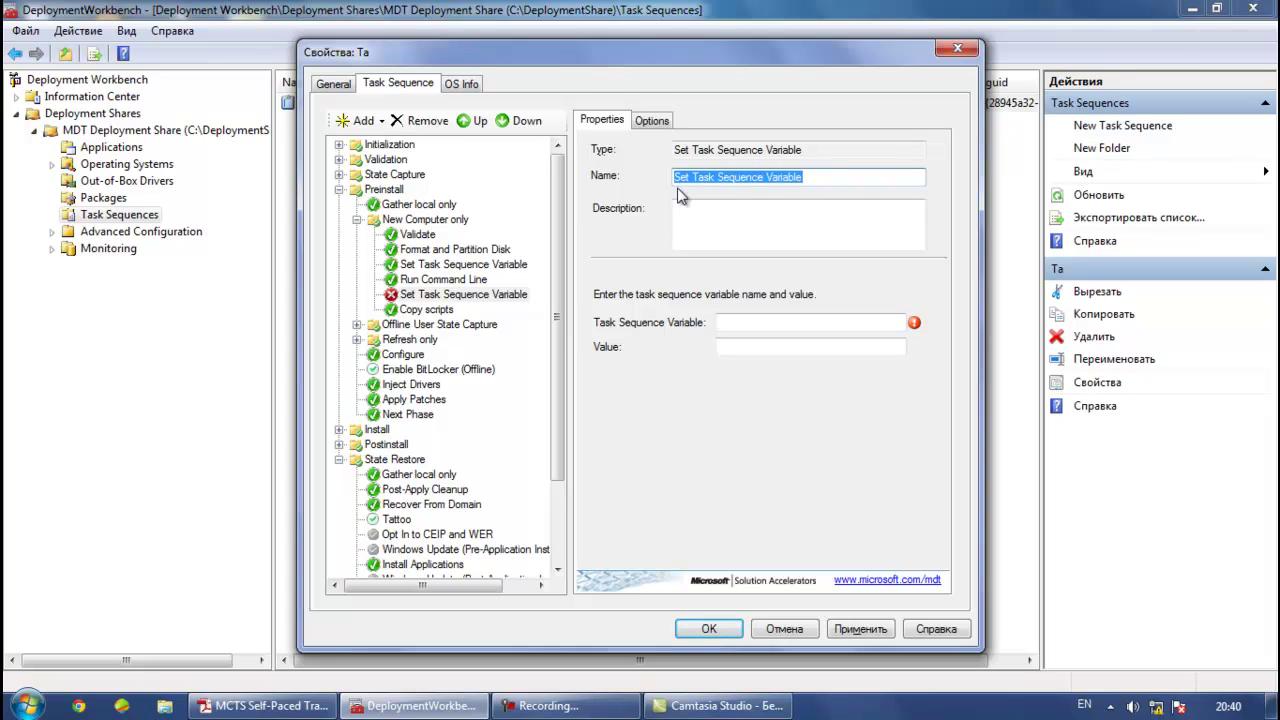
{"action": "type", "text": "Set "}
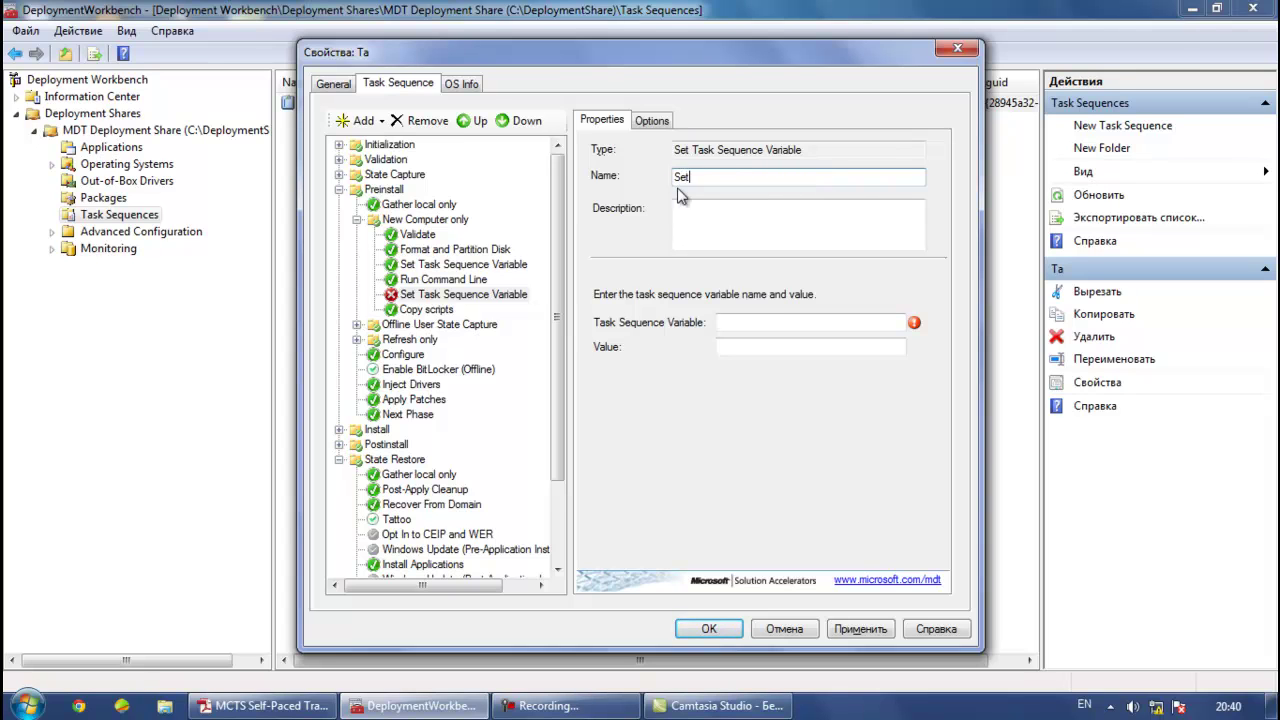
{"action": "type", "text": "IP VHD"}
Begin the cscript command in Set IP VHD's Task Sequence Variable field
{"action": "left_click", "coordinate": [739, 323]}
{"action": "type", "text": "e"}
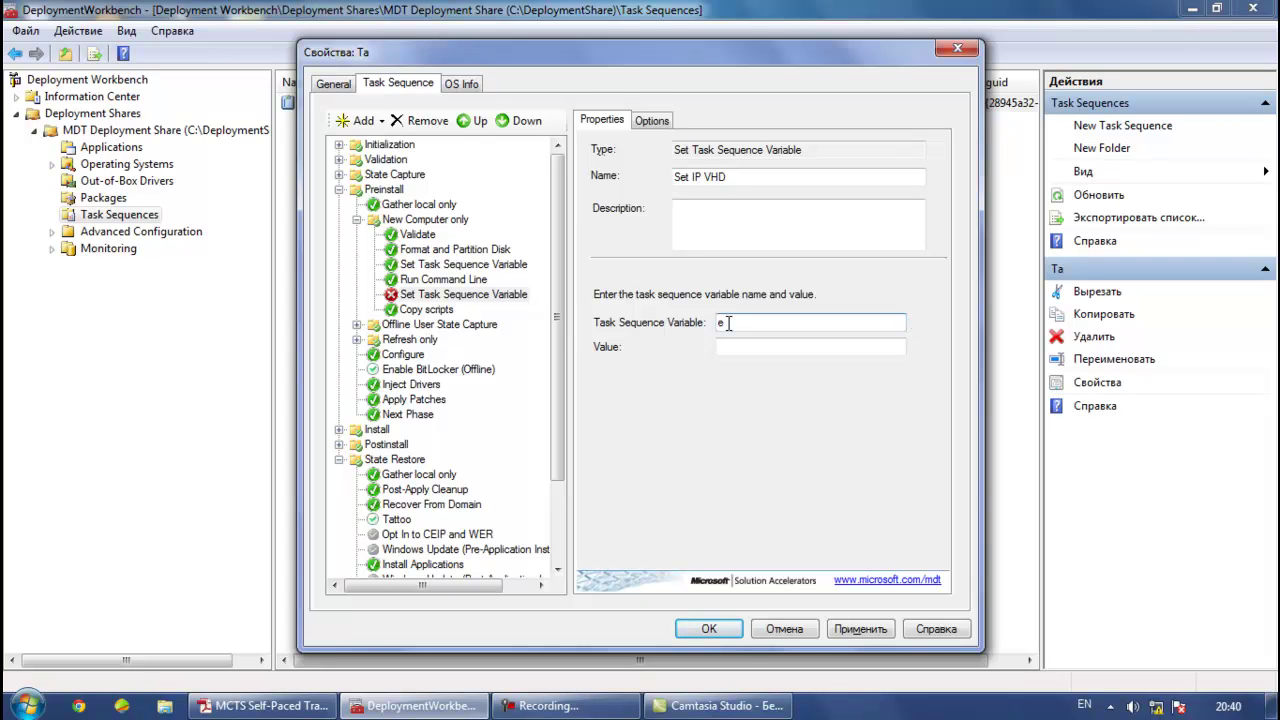
{"action": "key", "text": "BackSpace"}
{"action": "type", "text": "c"}
{"action": "type", "text": "xe"}
{"action": "double_click", "coordinate": [813, 322]}
{"action": "left_click", "coordinate": [811, 322]}
Fill the quotes with %scriptroot%\ztidiskpartvhd.wsf and apply the changes
{"action": "type", "text": "%%"}
{"action": "type", "text": "s"}
{"action": "key", "text": "BackSpace"}
{"action": "type", "text": "script%"}
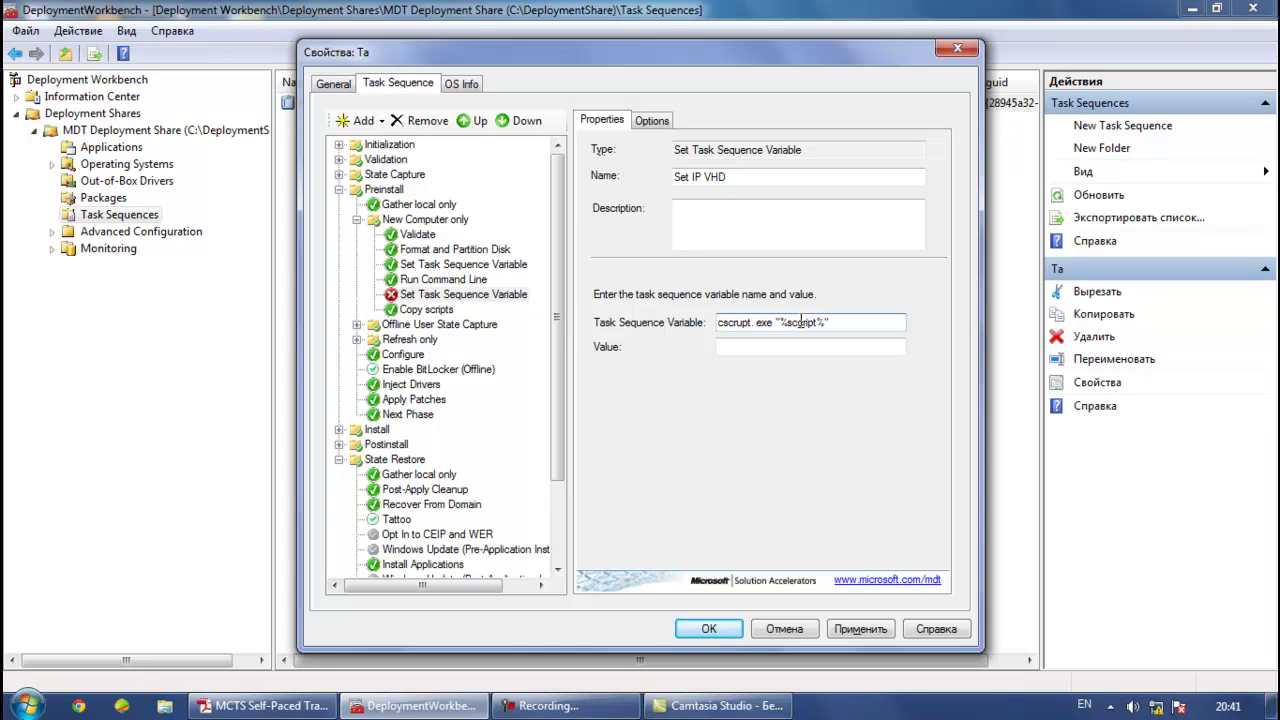
{"action": "type", "text": "root"}
{"action": "type", "text": "\\ztidiskpartvhd"}
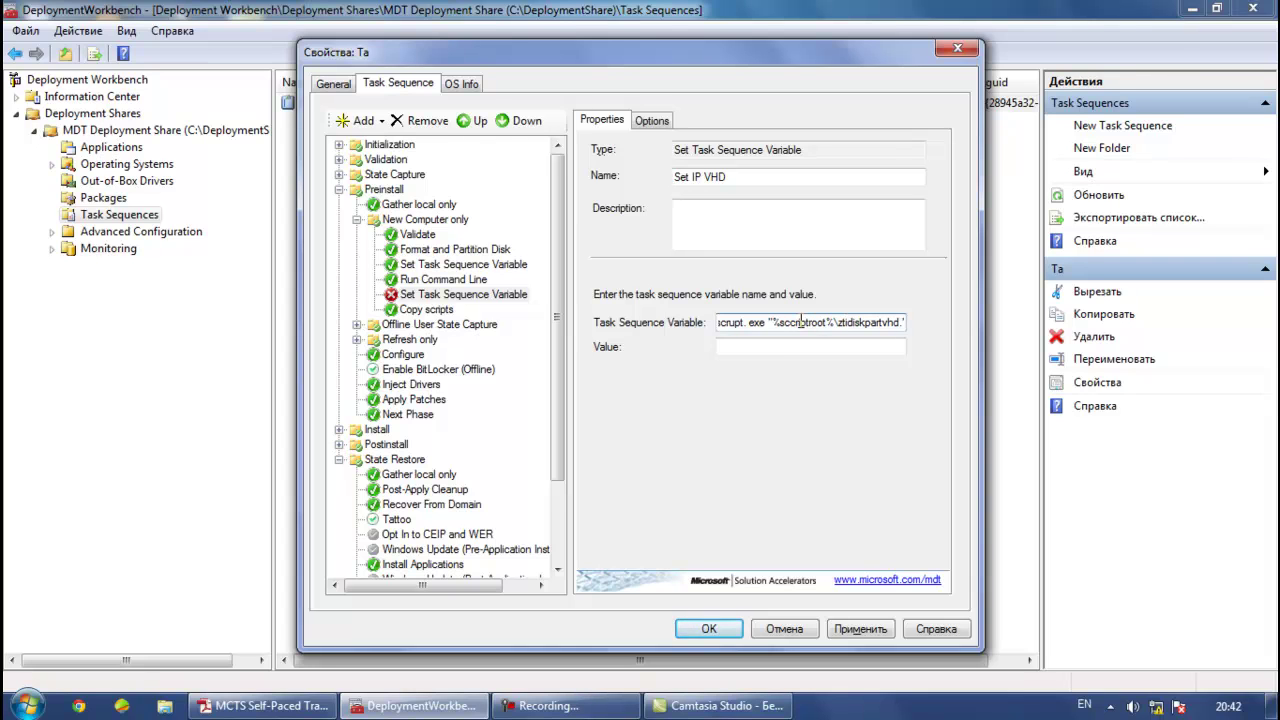
{"action": "type", "text": ".wsf"}
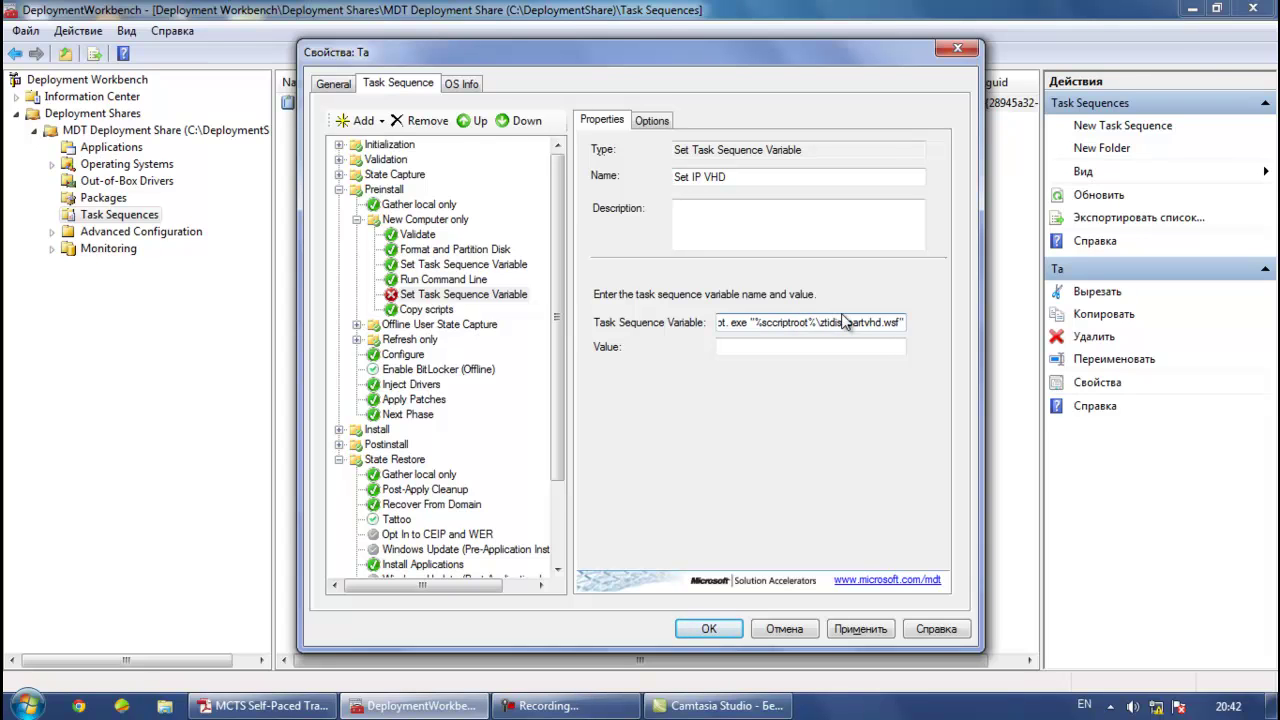
{"action": "key", "text": "Tab"}
{"action": "left_click", "coordinate": [860, 629]}
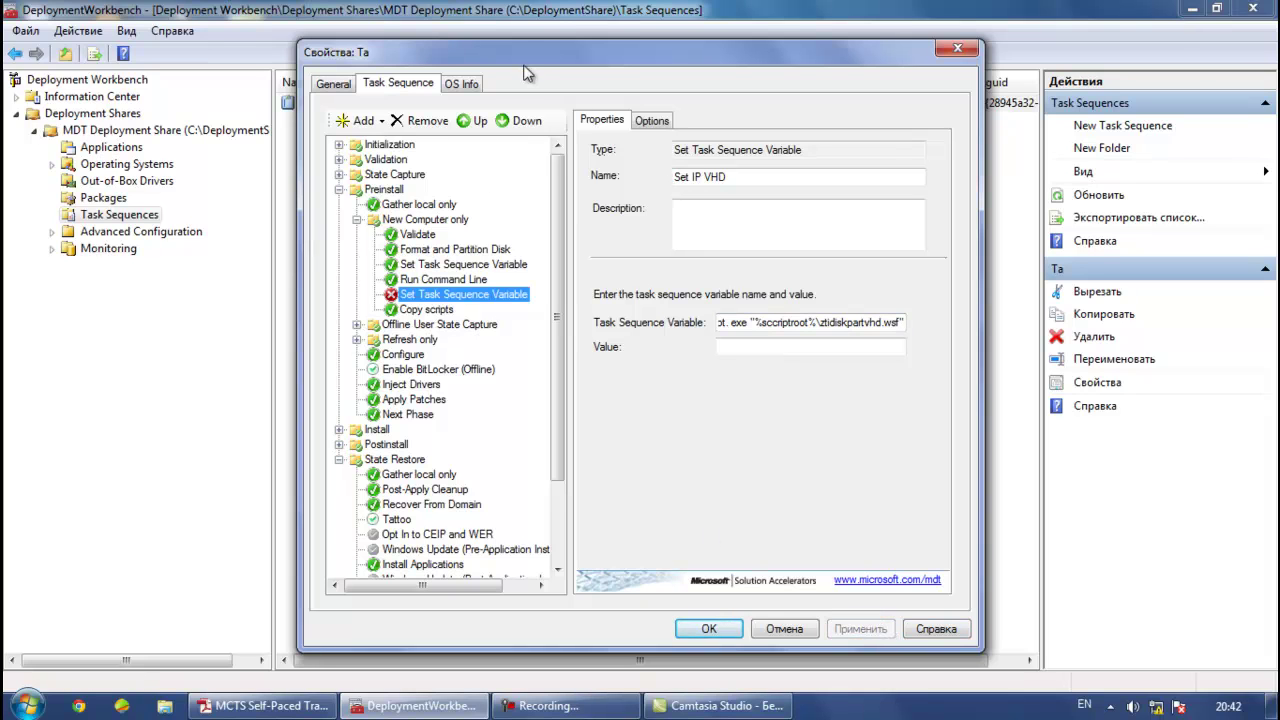
Save Ta's properties, recheck its step list, then exit Deployment Workbench
{"action": "left_click", "coordinate": [706, 629]}
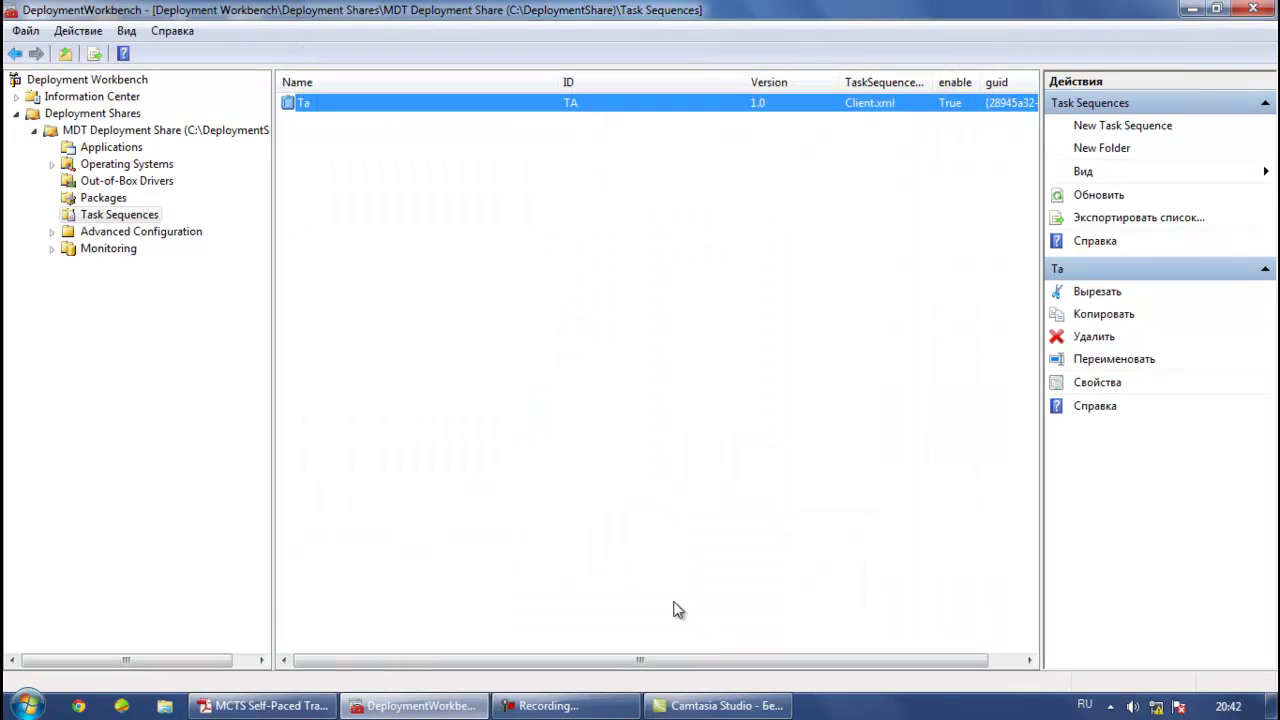
{"action": "double_click", "coordinate": [325, 105]}
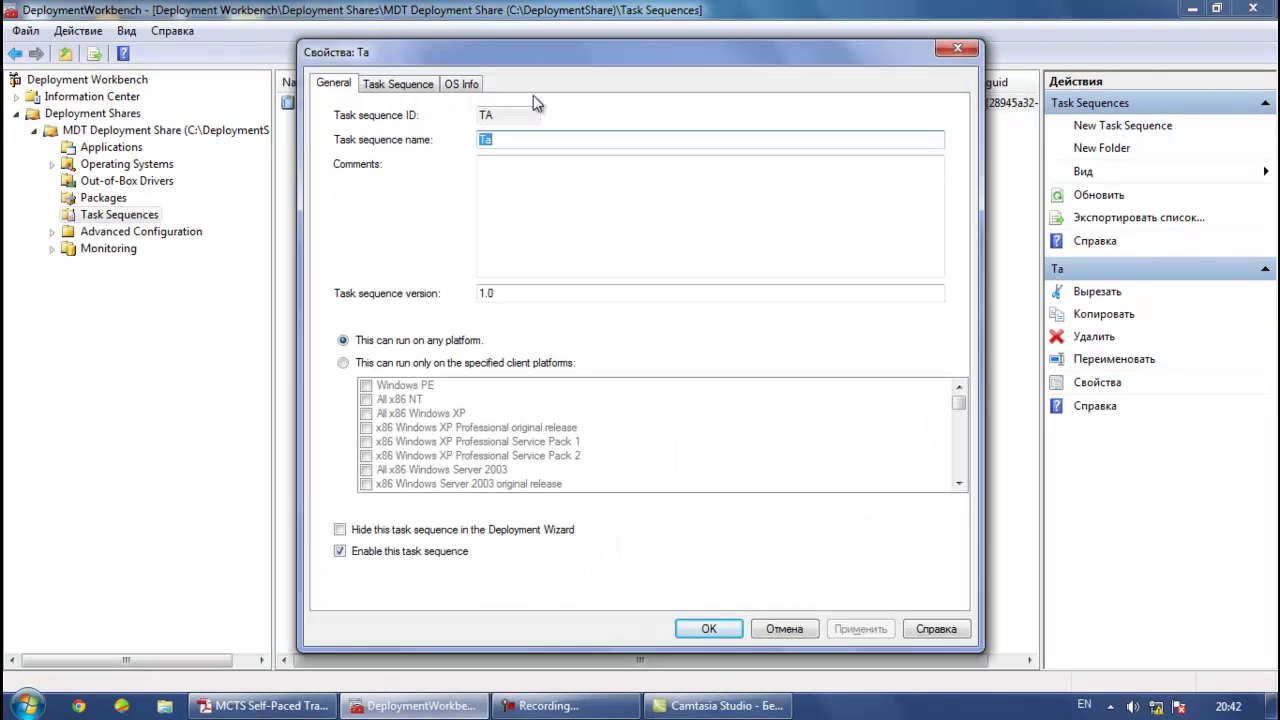
{"action": "left_click", "coordinate": [363, 83]}
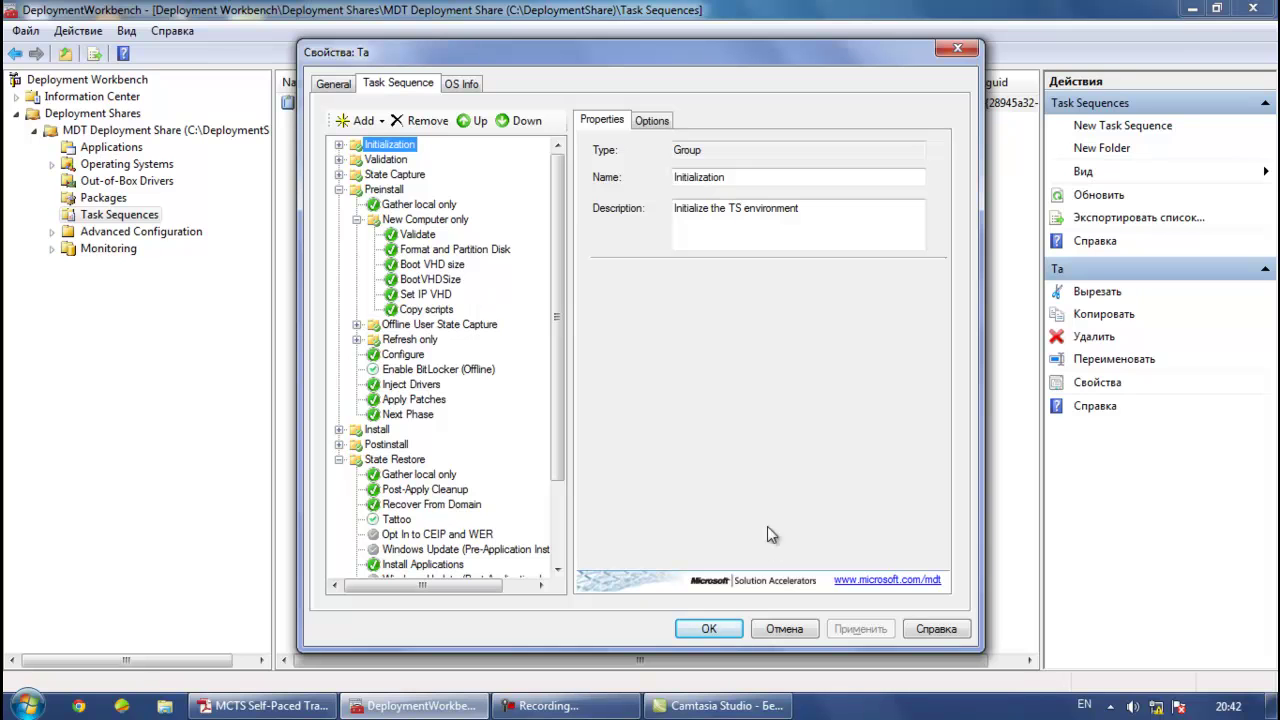
{"action": "left_click", "coordinate": [709, 629]}
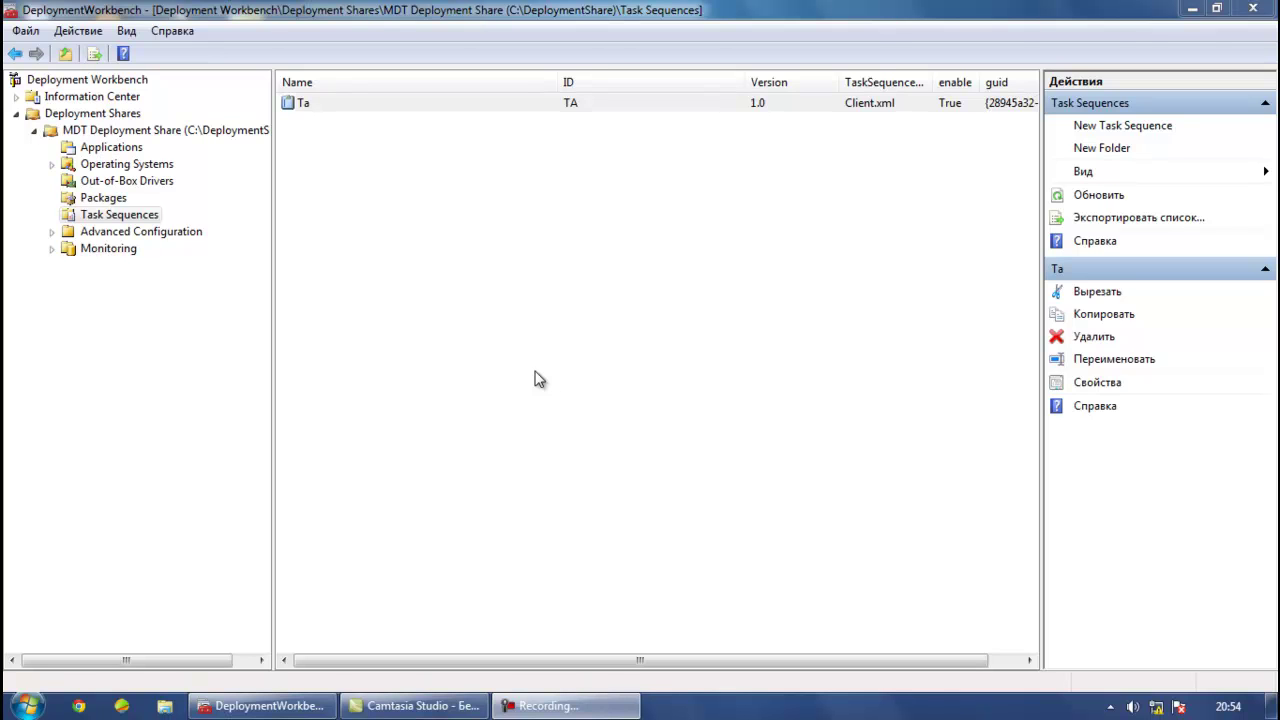
{"action": "left_click", "coordinate": [1253, 9]}
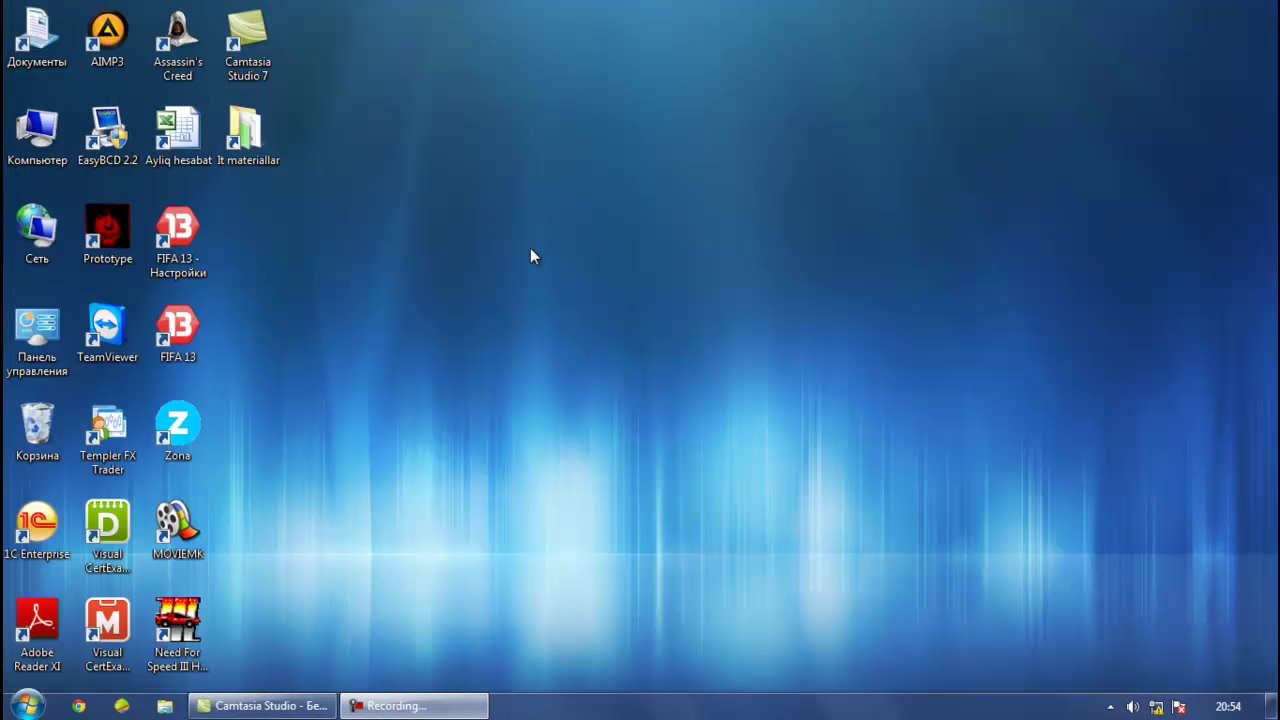